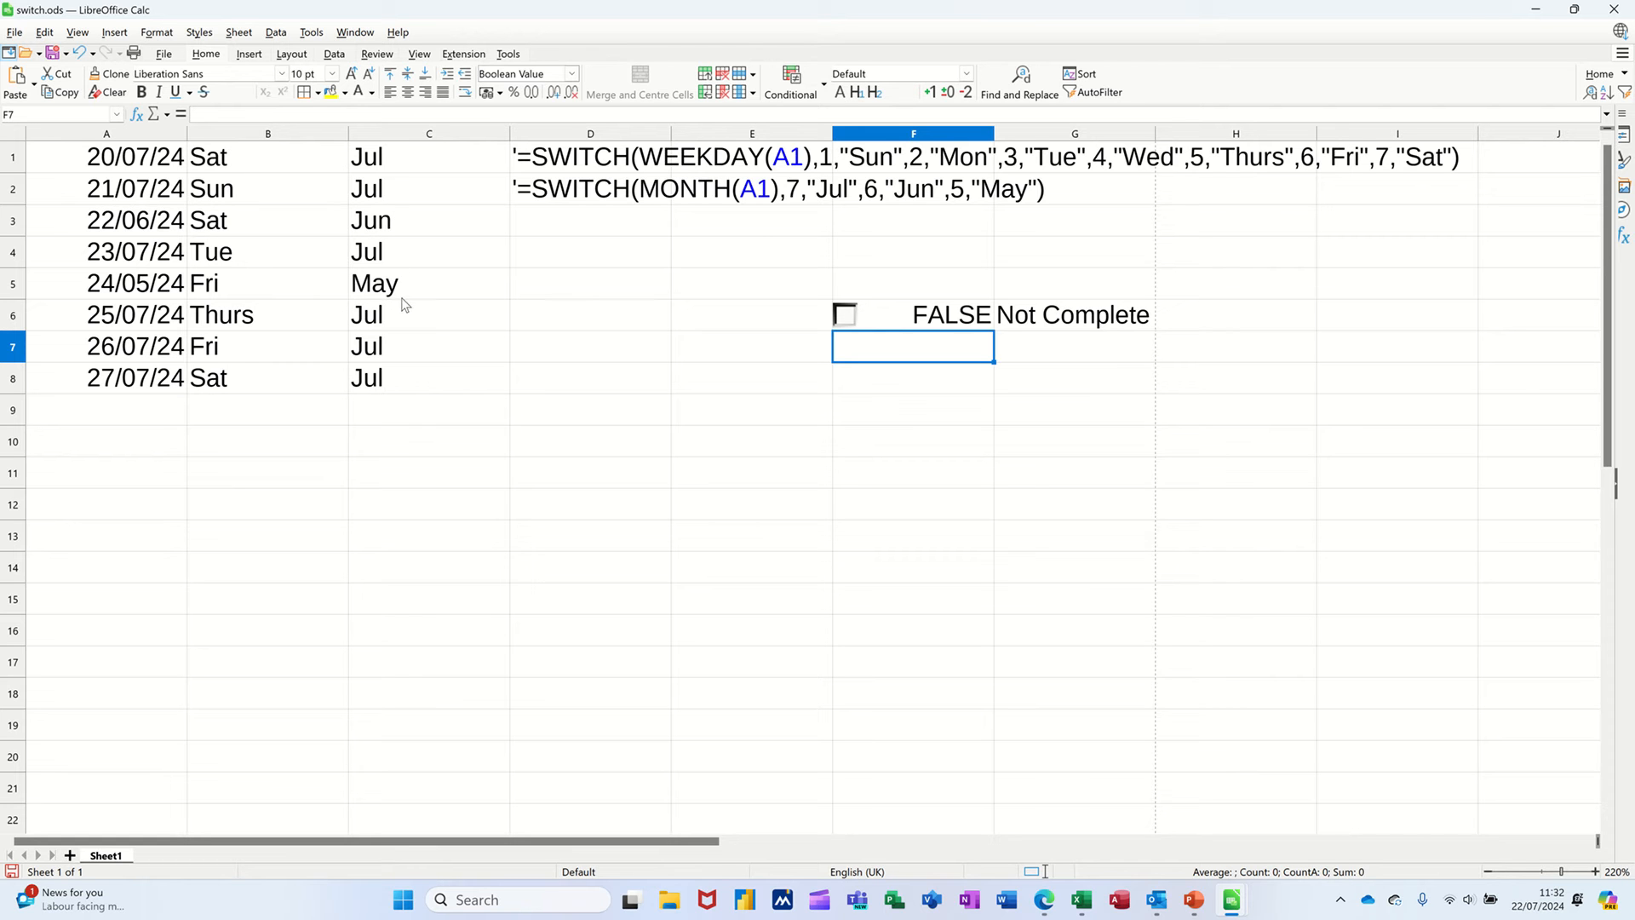
# Turn off form design mode and tick the check box in cell F6
pyautogui.keyDown('ctrl'); pyautogui.click(847, 315); pyautogui.keyUp('ctrl')
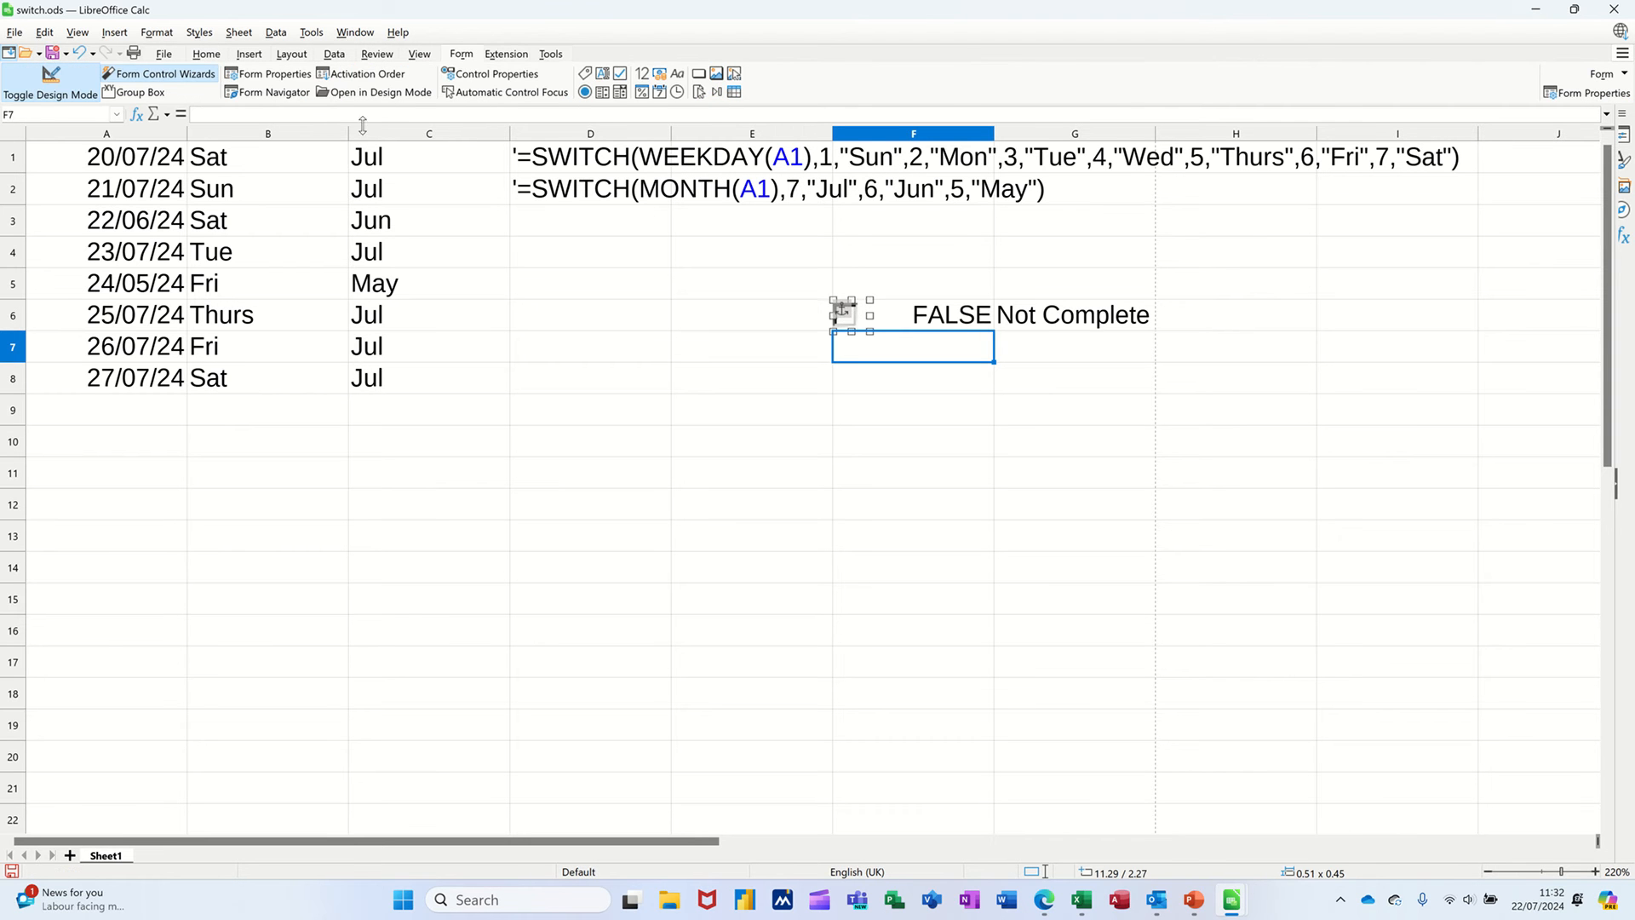
pyautogui.click(47, 81)
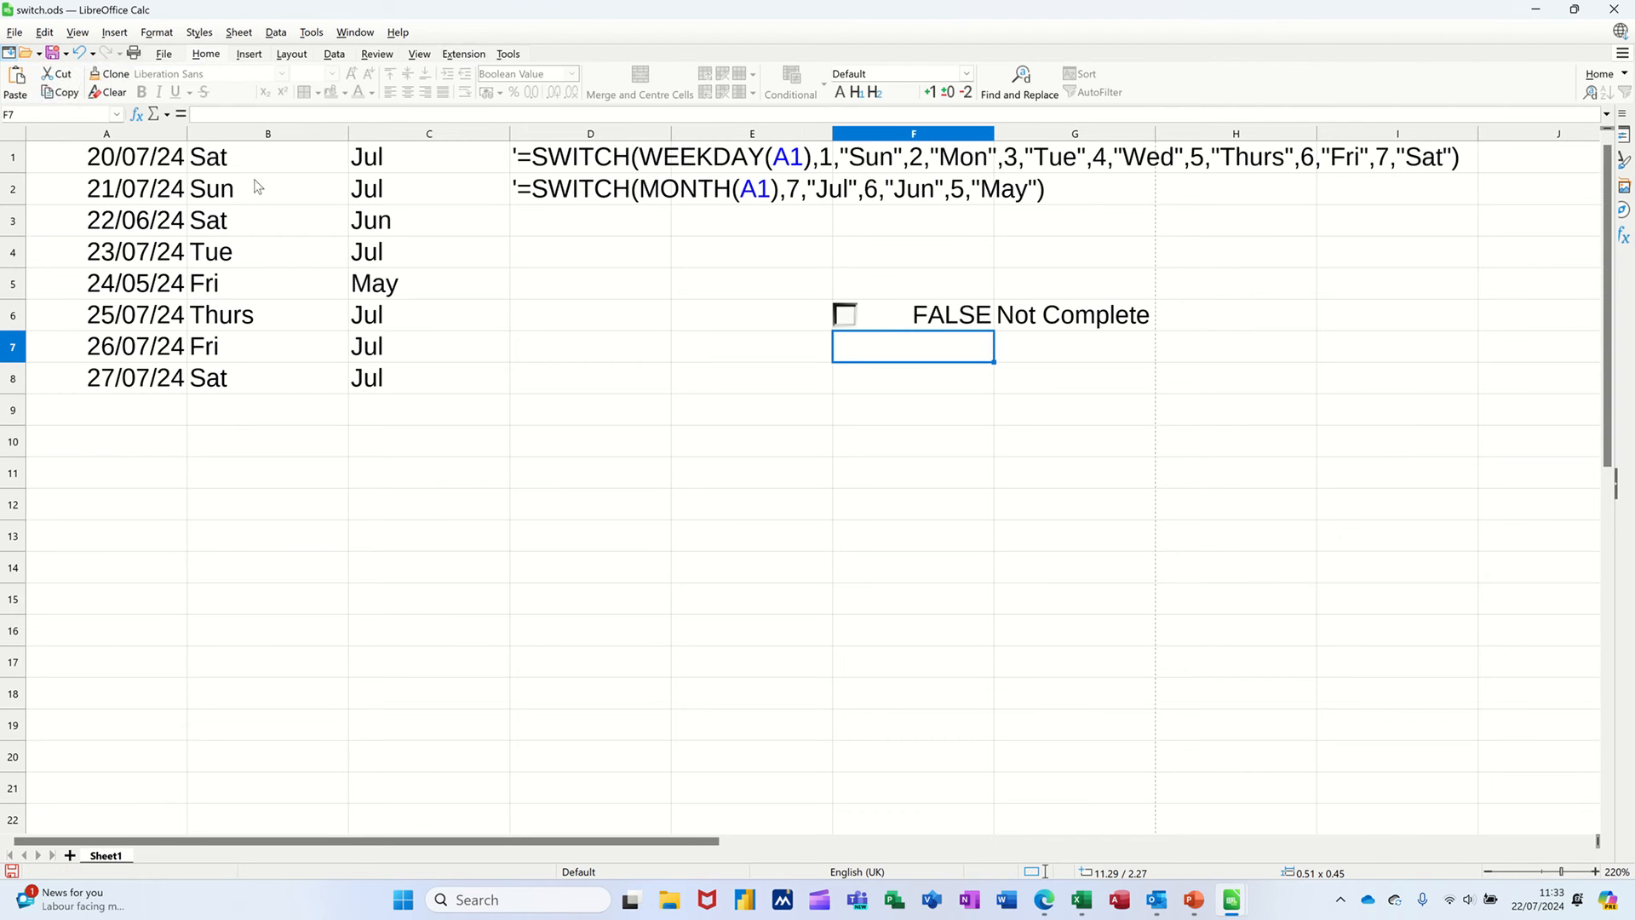
pyautogui.click(843, 316)
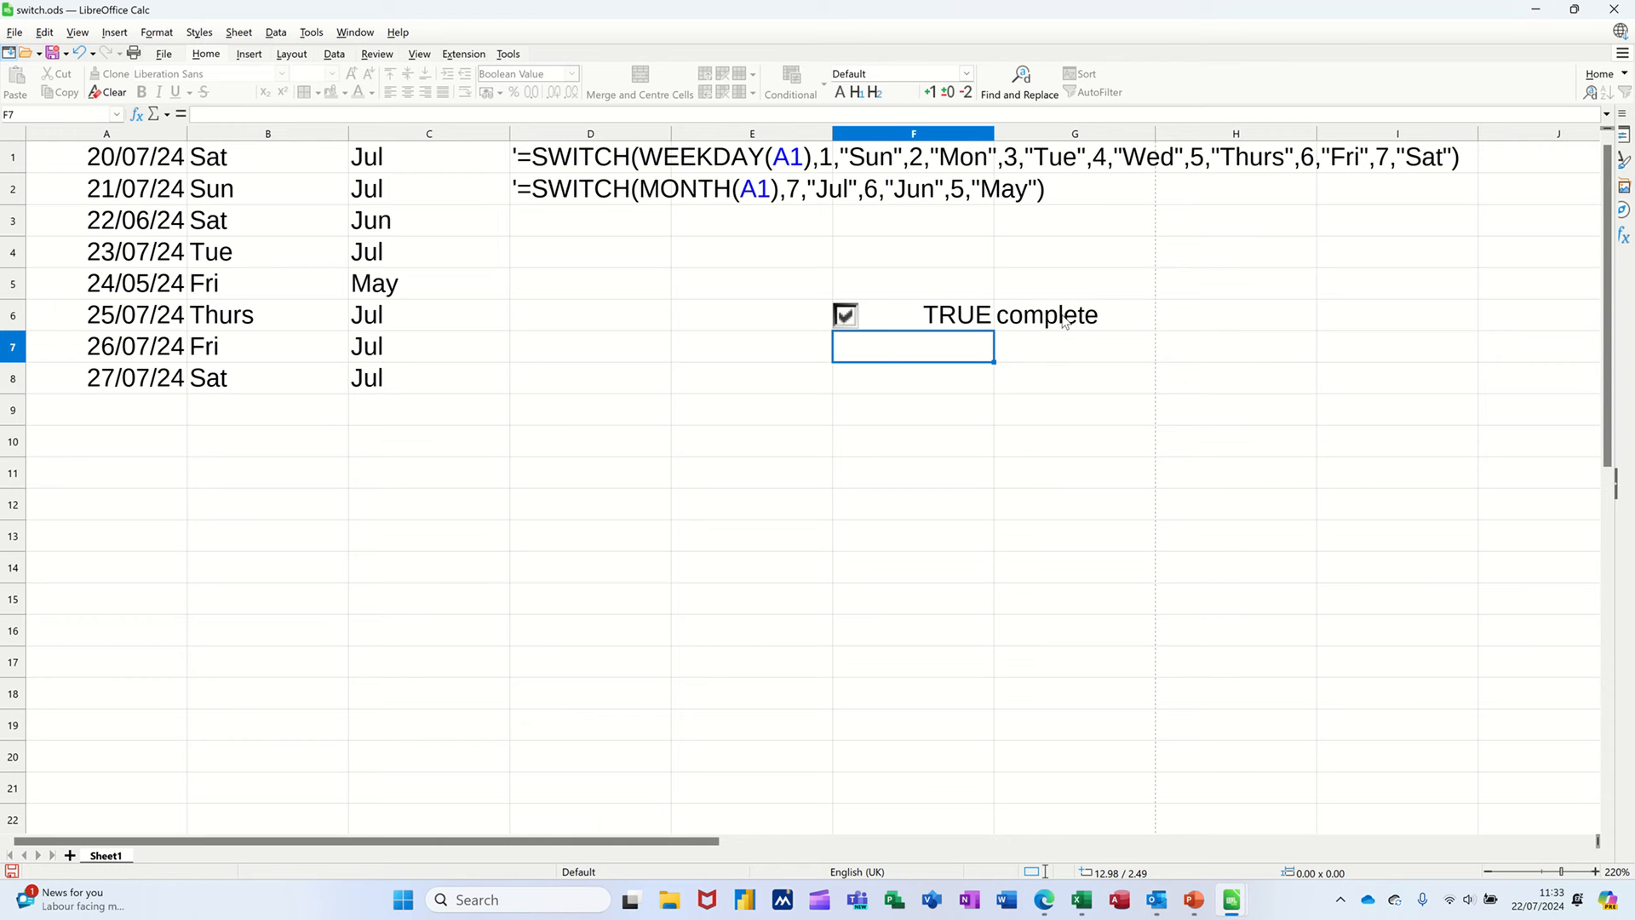
# Insert today's date, 22/07/24, in D9 and fill the series of consecutive dates down to D11
pyautogui.click(551, 421)
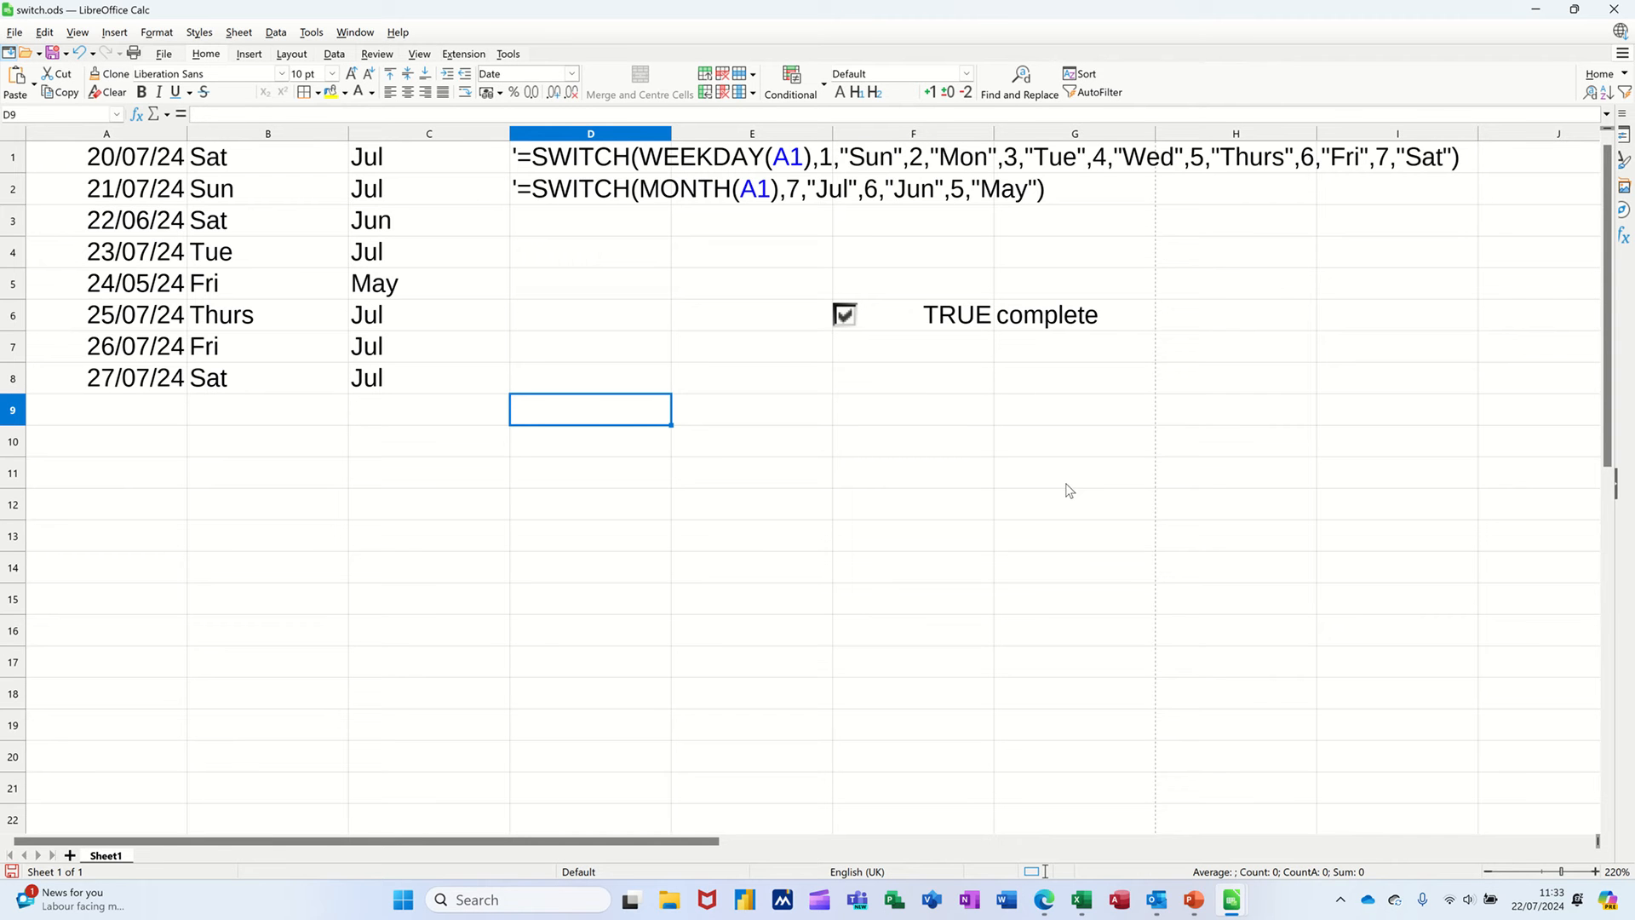
pyautogui.hotkey('ctrl', ';')
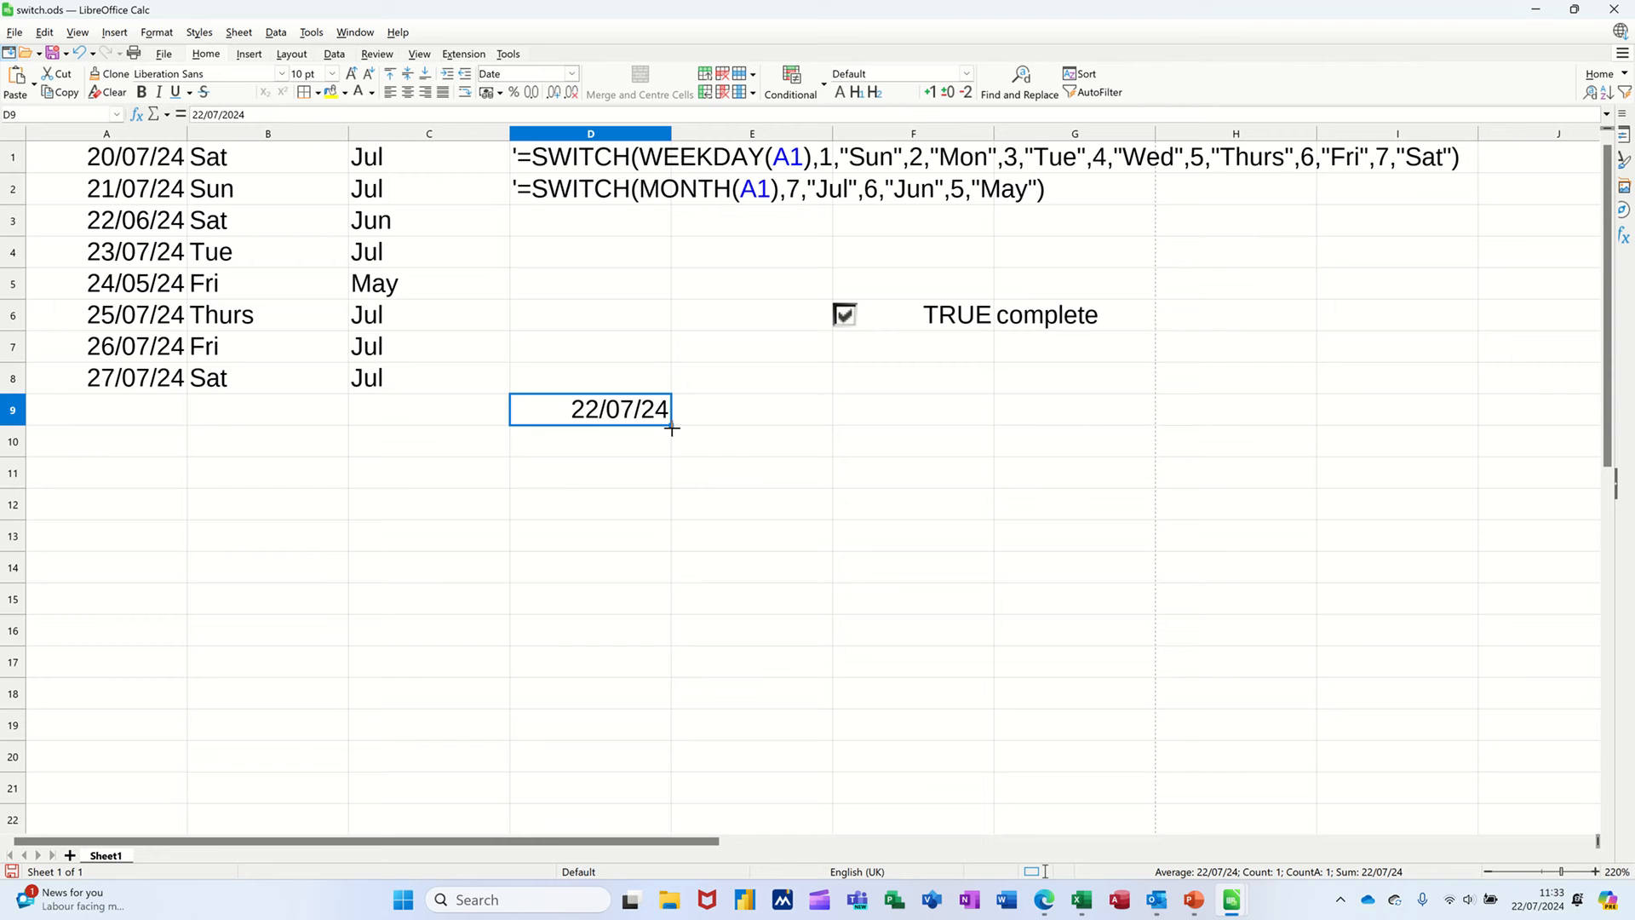
pyautogui.moveTo(671, 424); pyautogui.dragTo(663, 499)
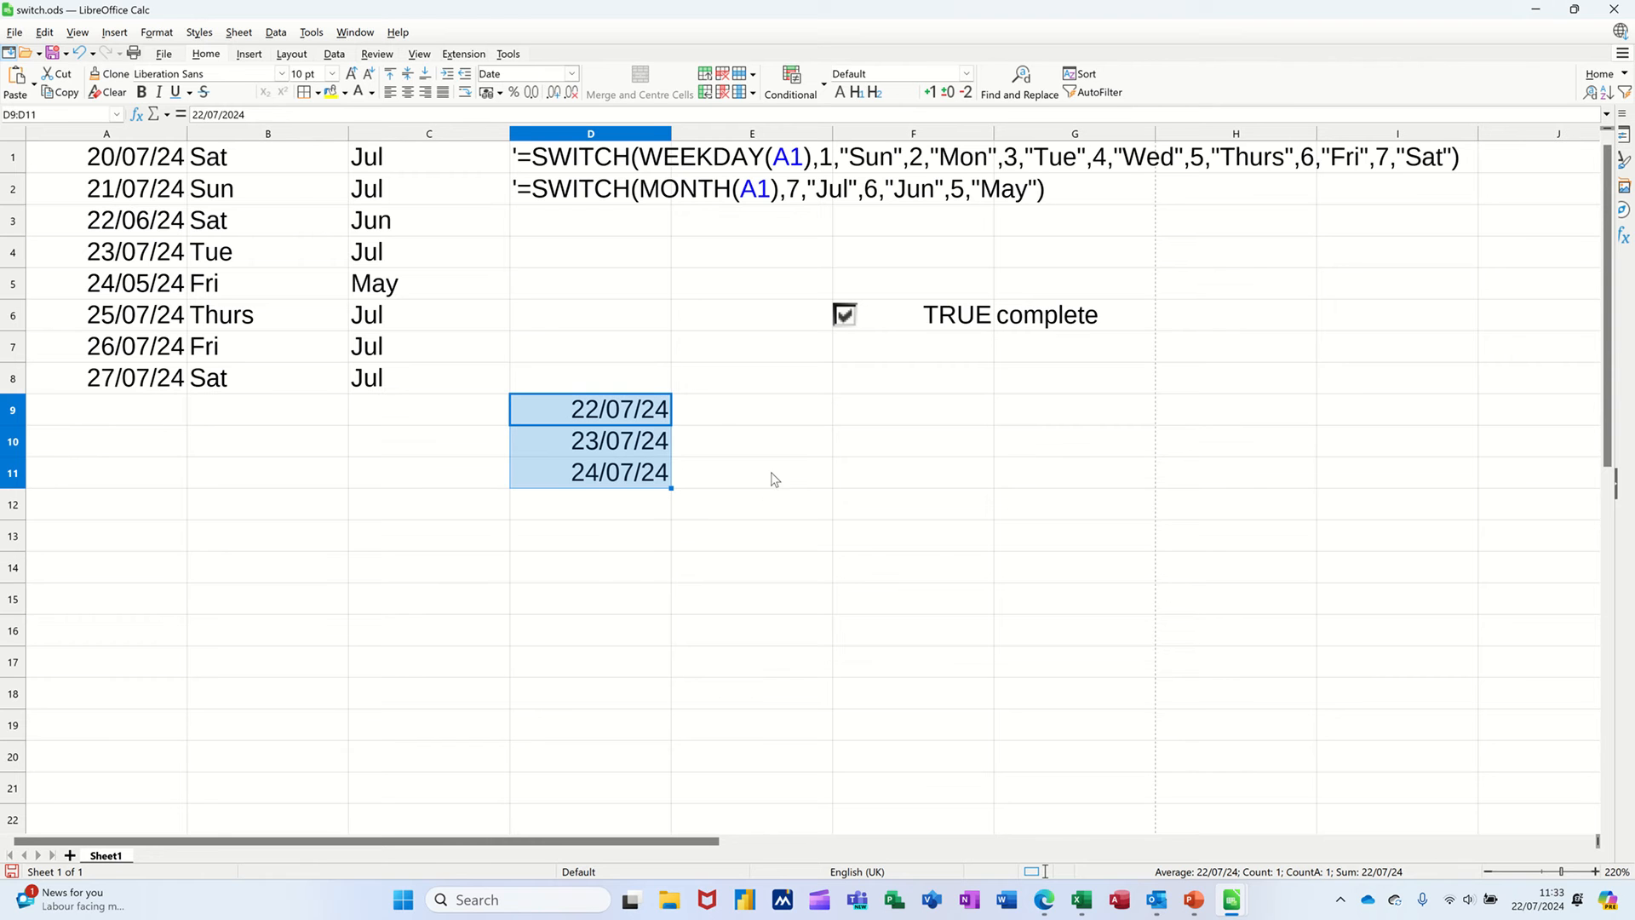
# Try the formula =WEEKDAY(D9) in E9 to get the weekday number, and clear the cell again
pyautogui.click(711, 412)
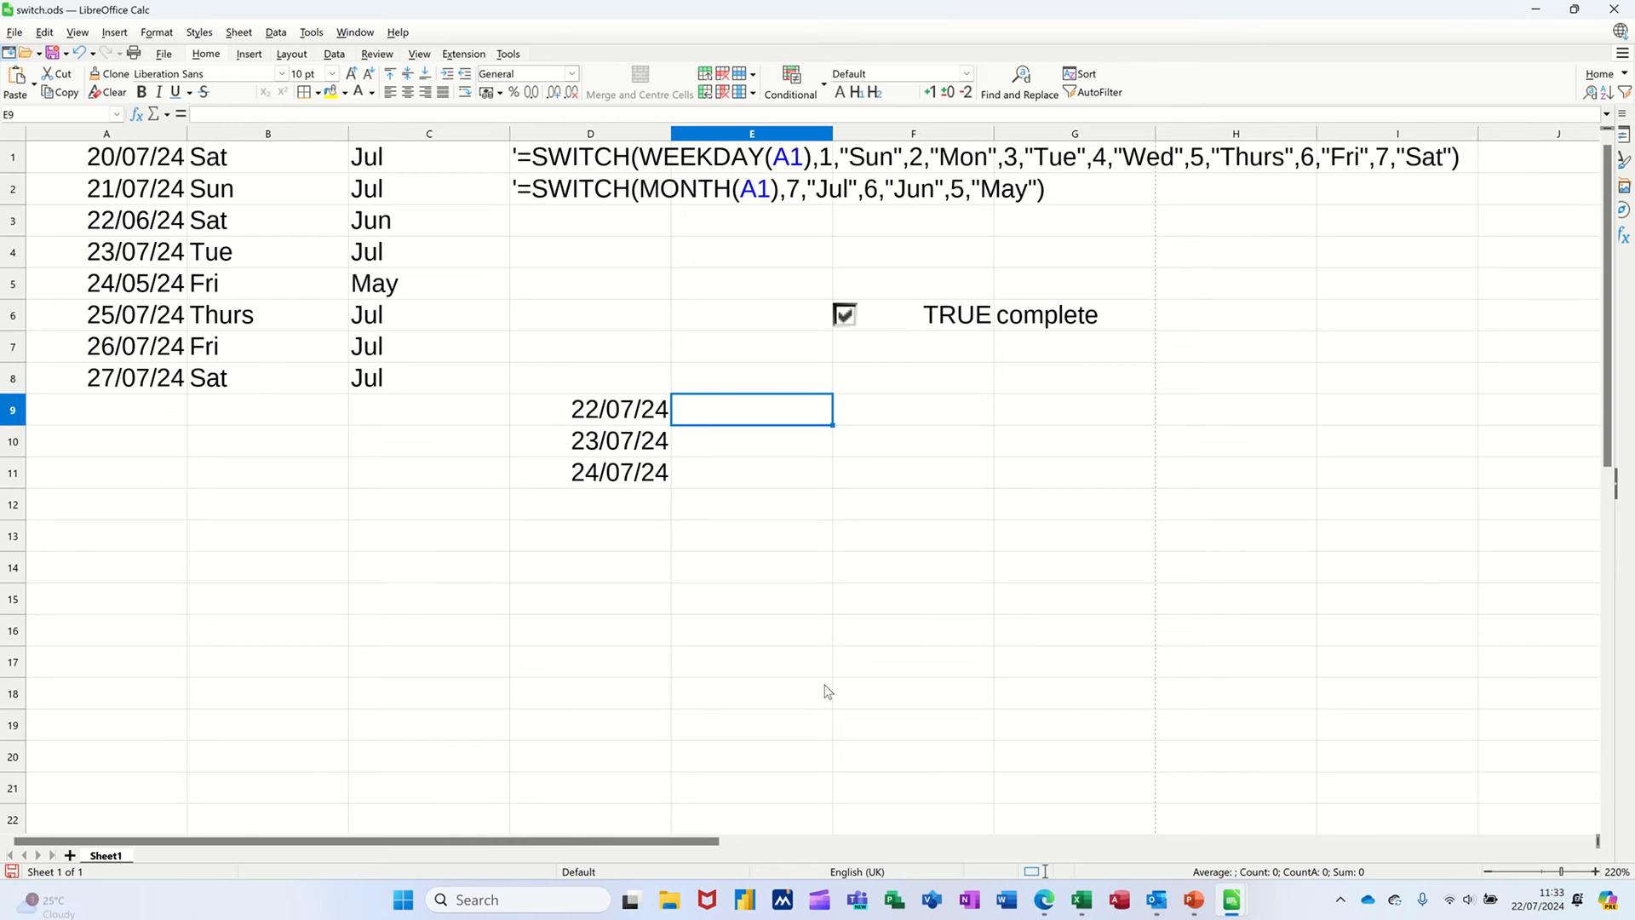
pyautogui.write('=wee')
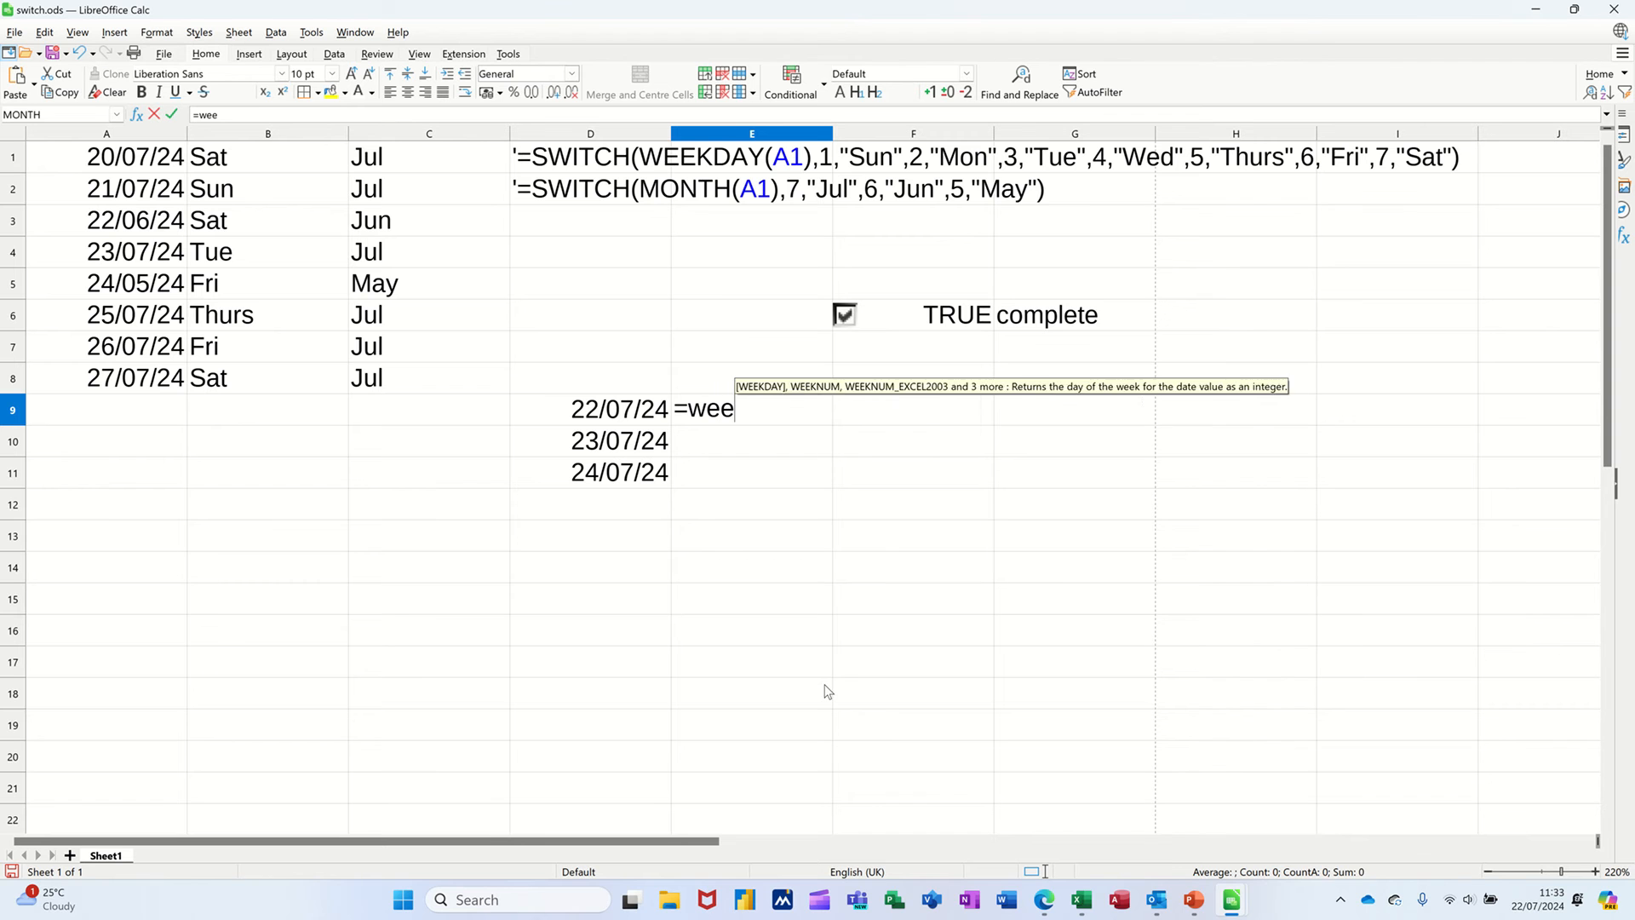
pyautogui.write('kday(')
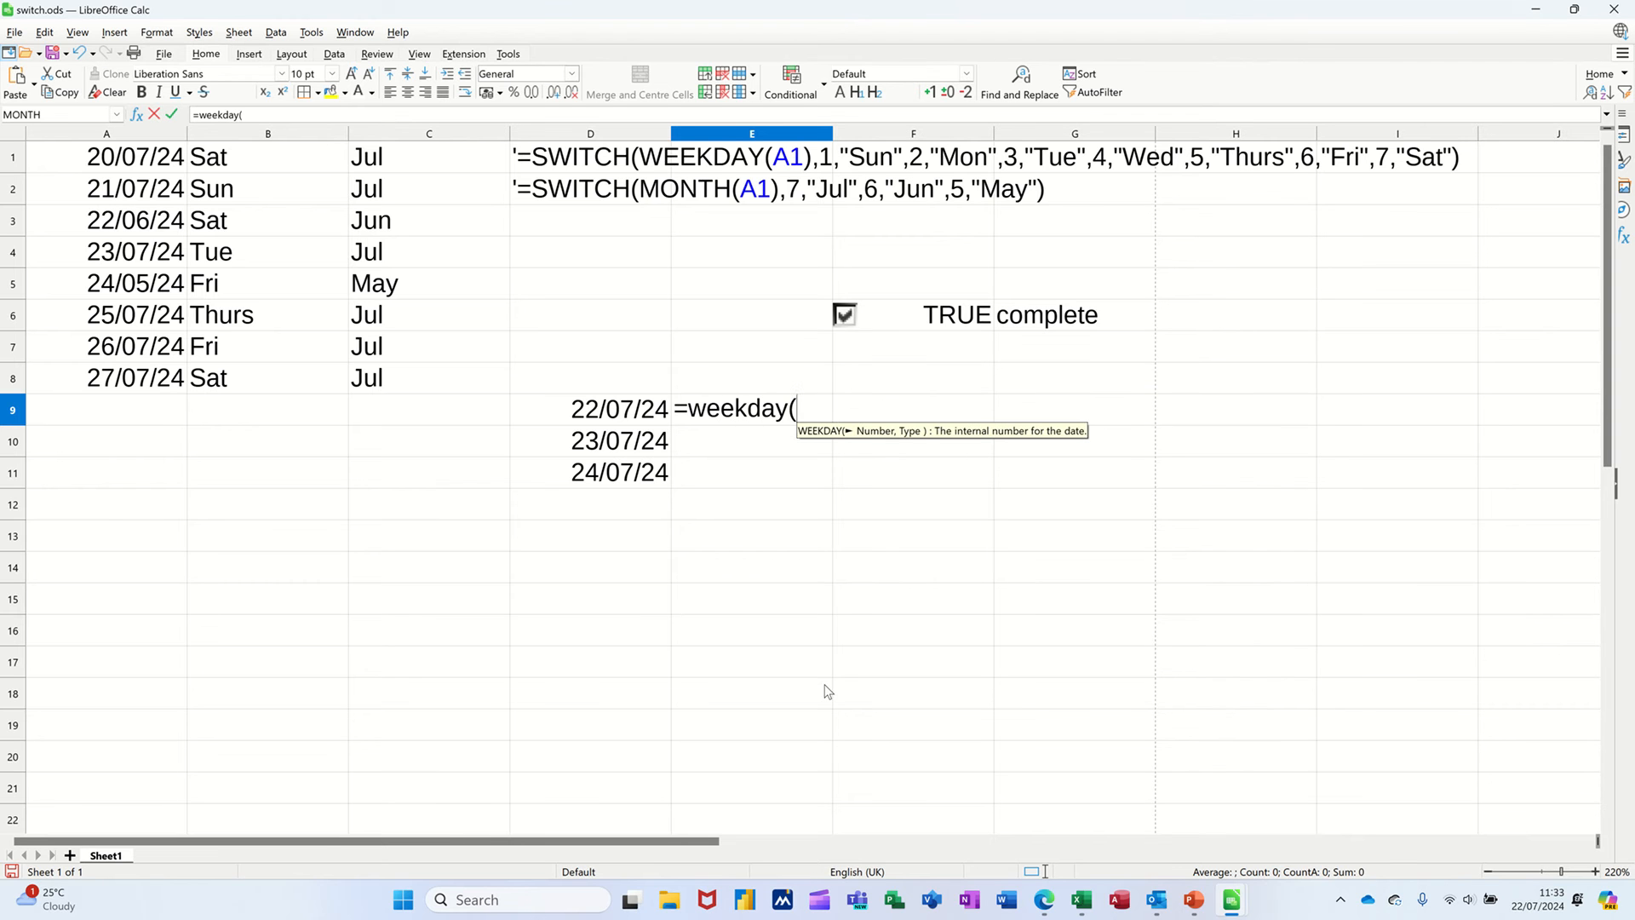
pyautogui.click(590, 403)
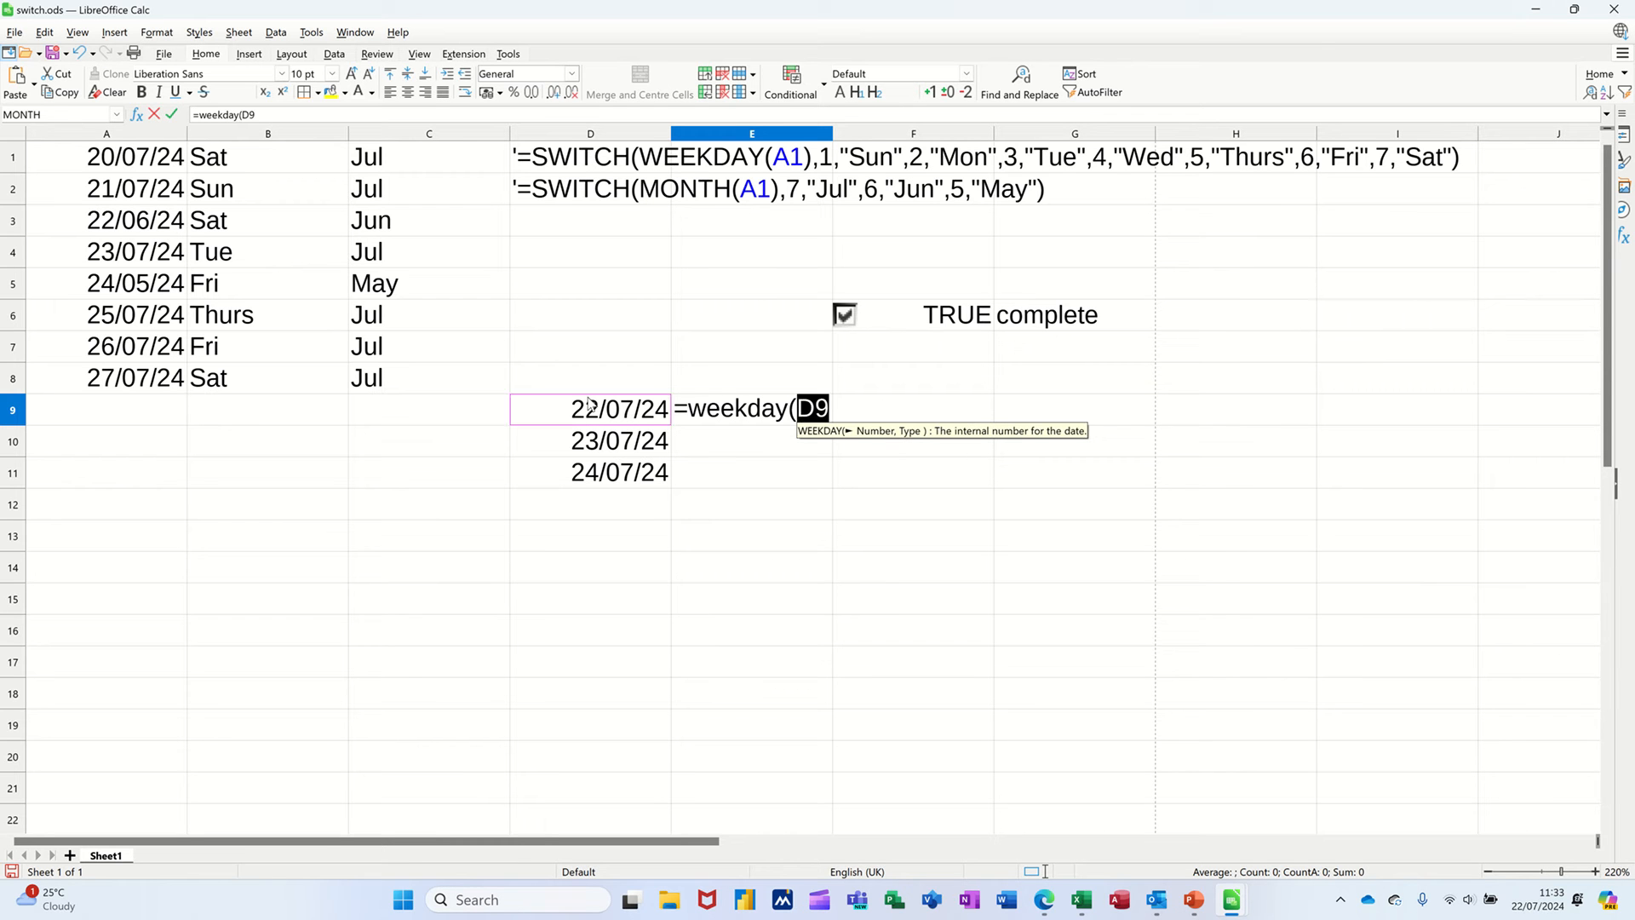
pyautogui.press('Return')
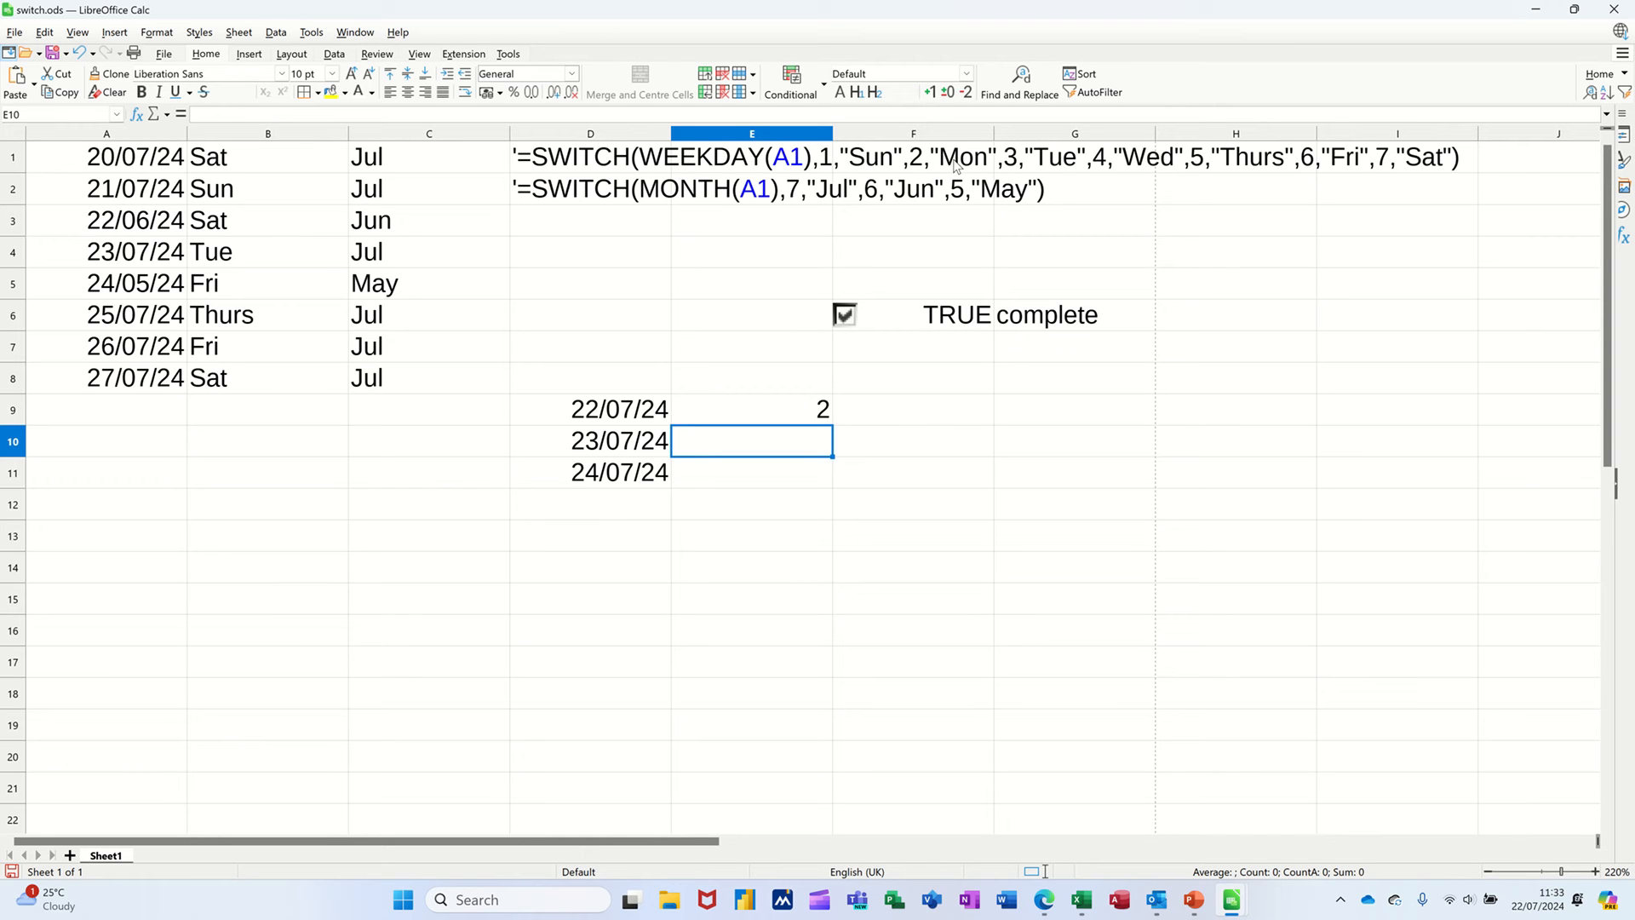
pyautogui.click(785, 417)
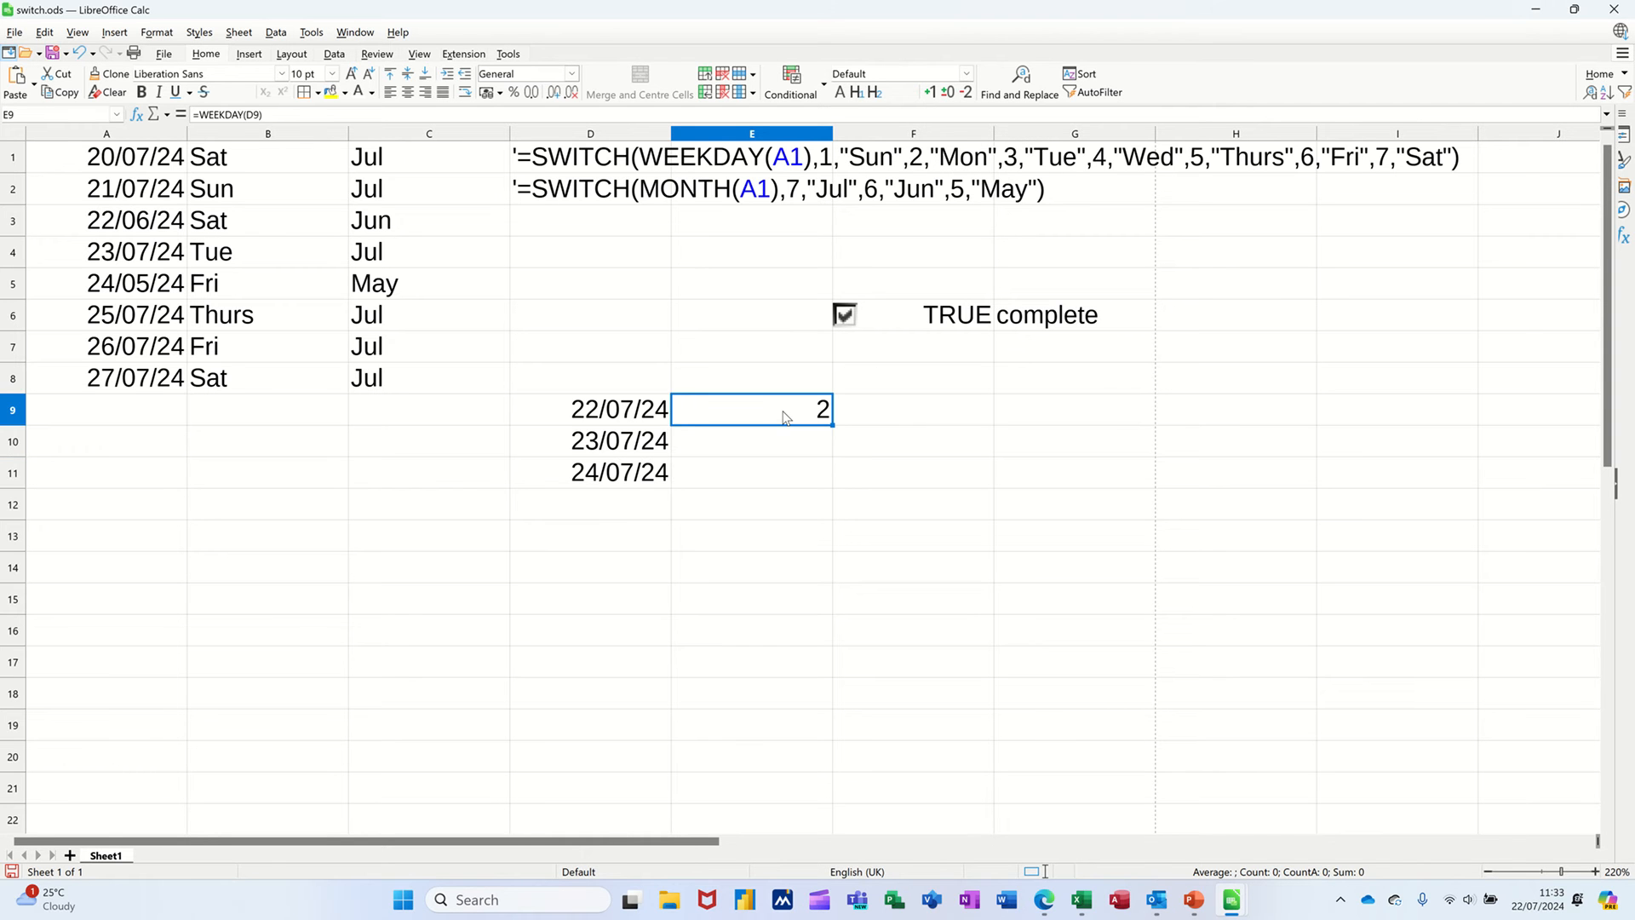
pyautogui.press('Delete')
pyautogui.write('=swi')
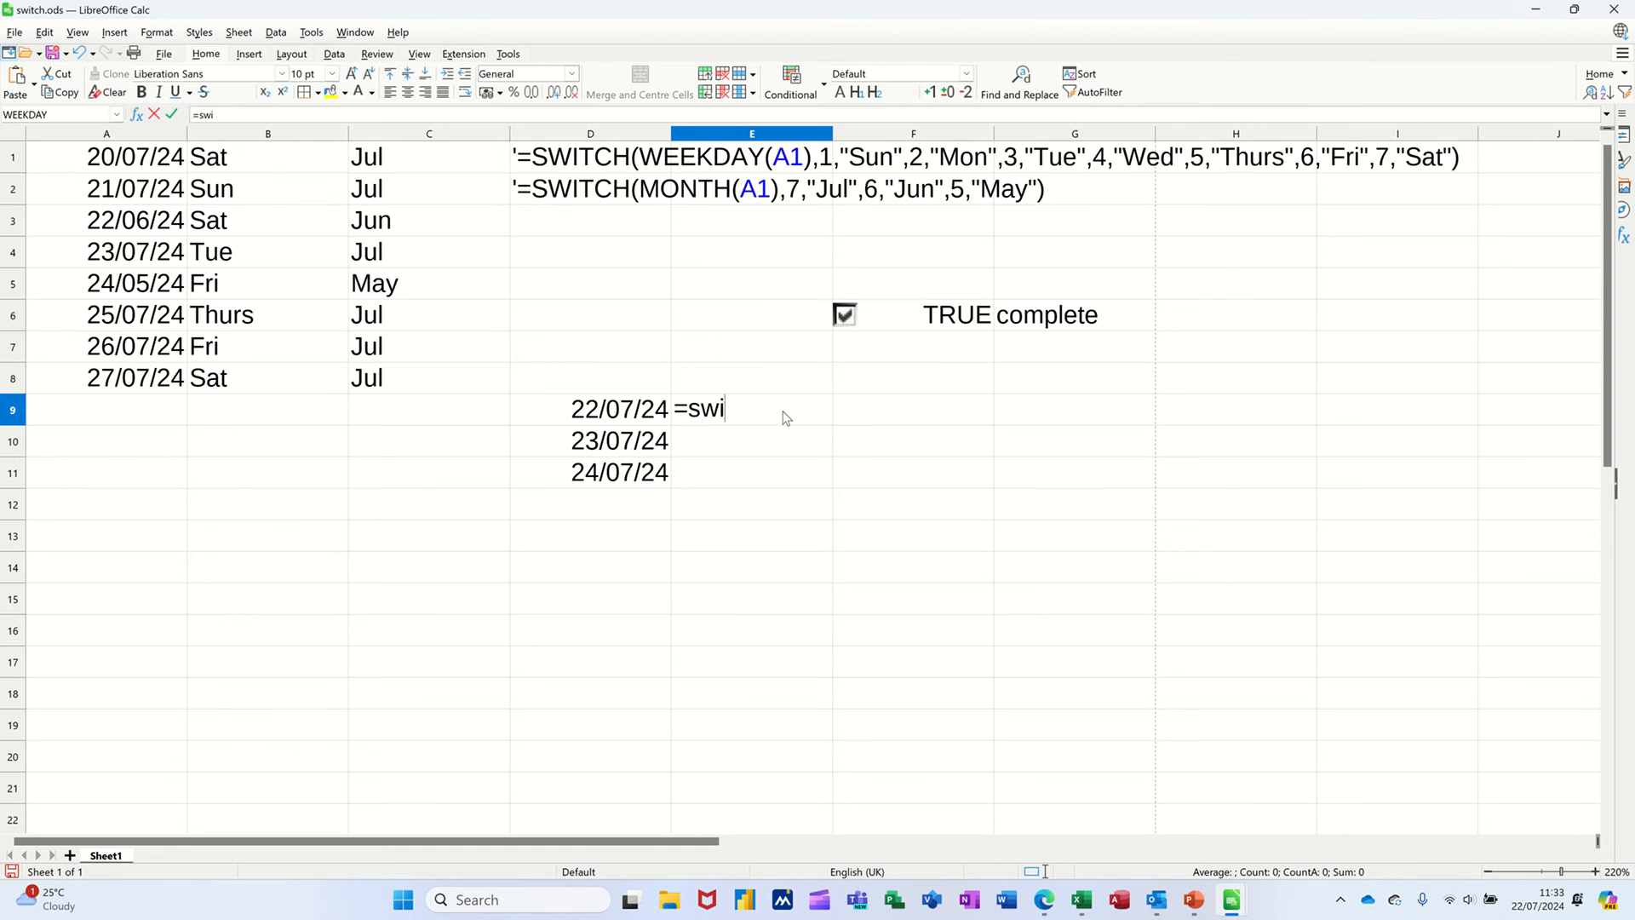
pyautogui.write('tch')
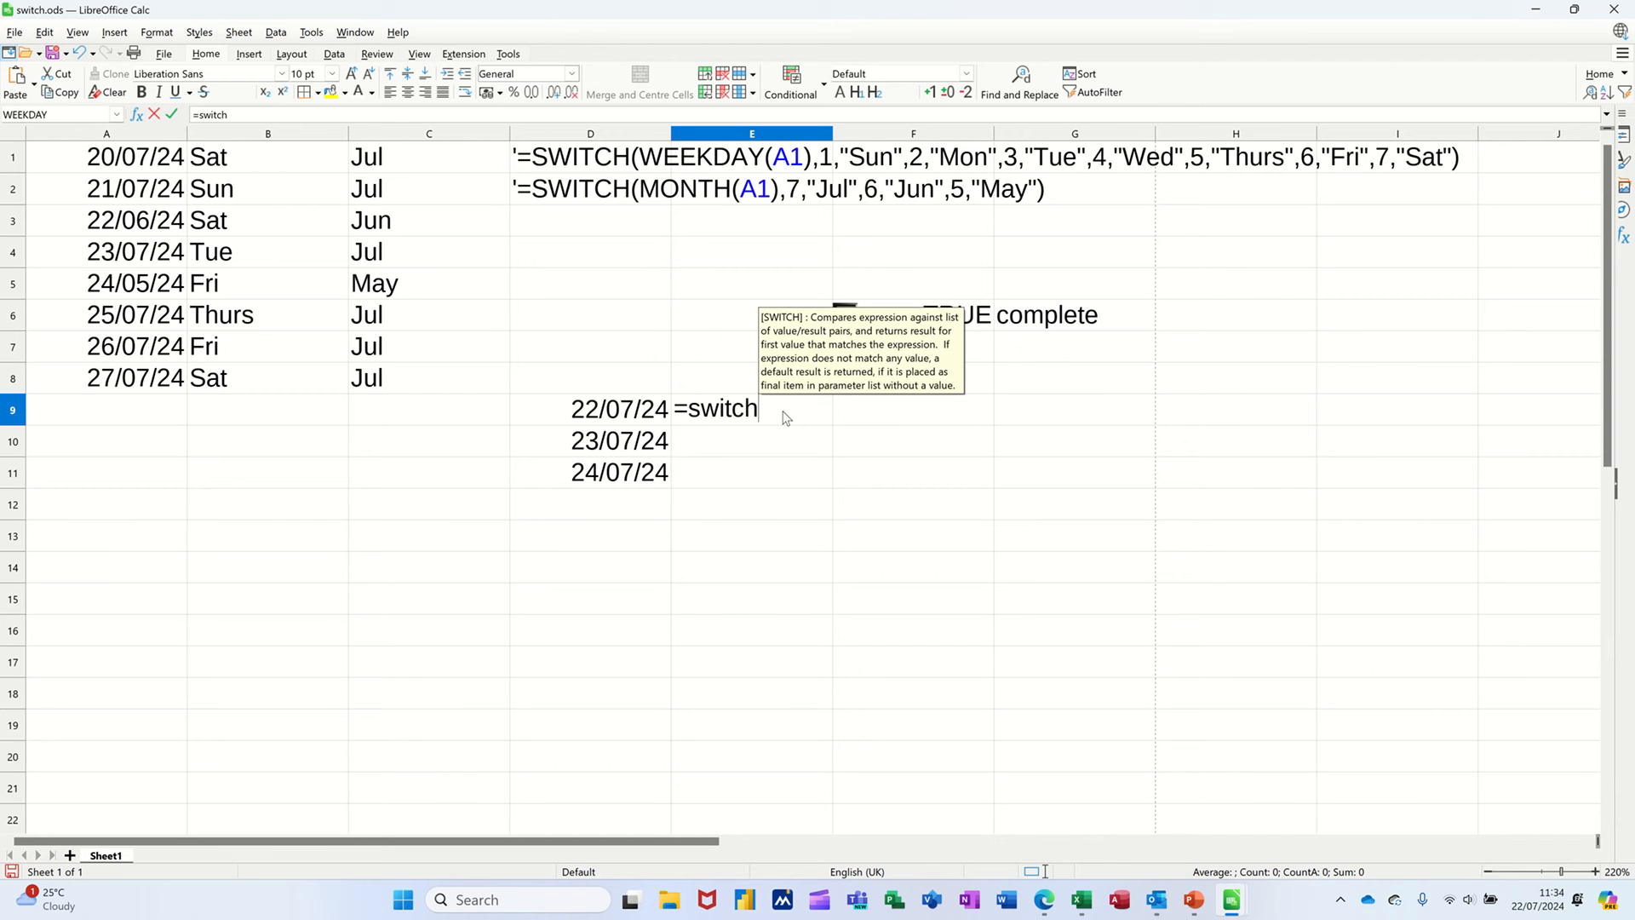
pyautogui.write('(')
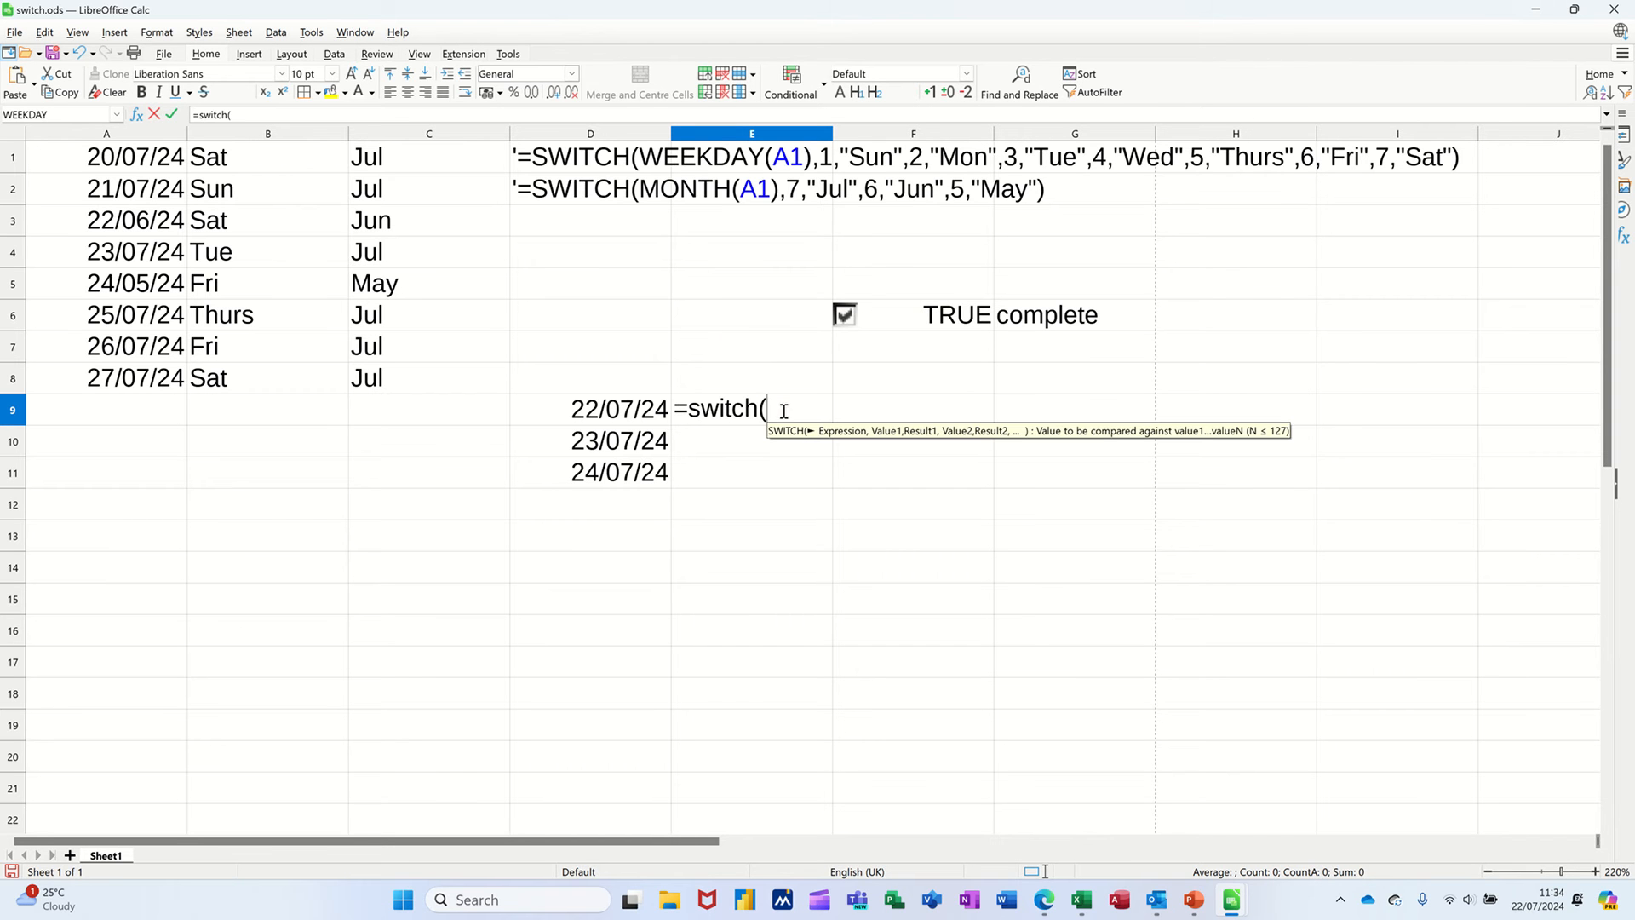
pyautogui.click(607, 412)
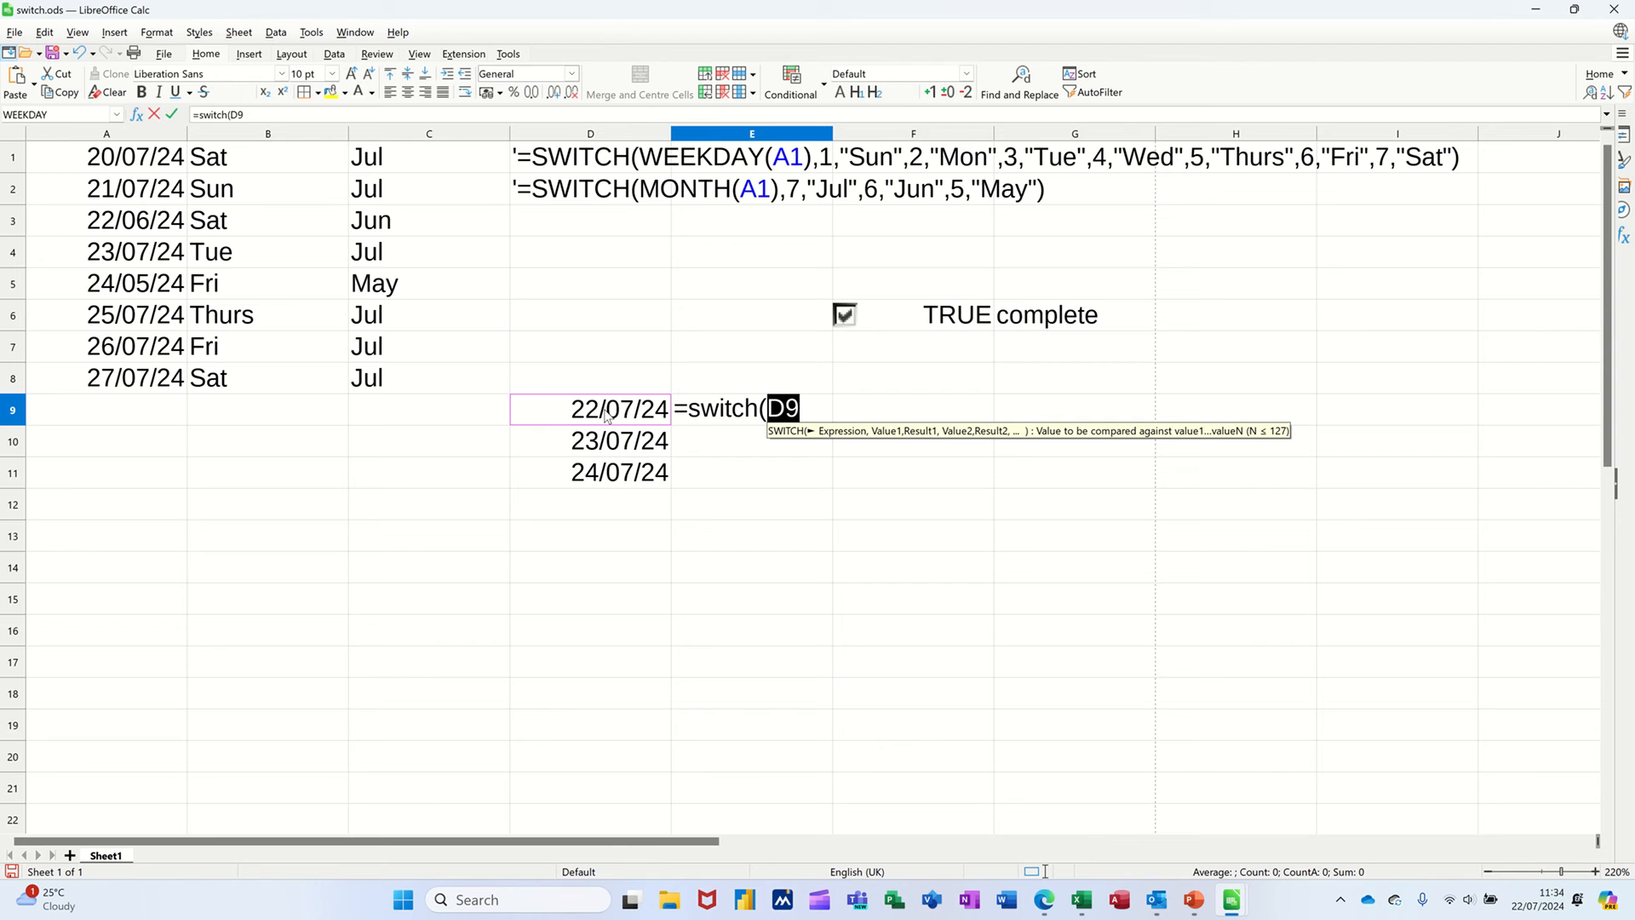
pyautogui.press('BackSpace')
pyautogui.press('BackSpace')
pyautogui.press('BackSpace')
pyautogui.press('BackSpace')
pyautogui.press('BackSpace')
pyautogui.press('BackSpace')
pyautogui.press('BackSpace')
pyautogui.press('BackSpace')
pyautogui.press('BackSpace')
pyautogui.press('BackSpace')
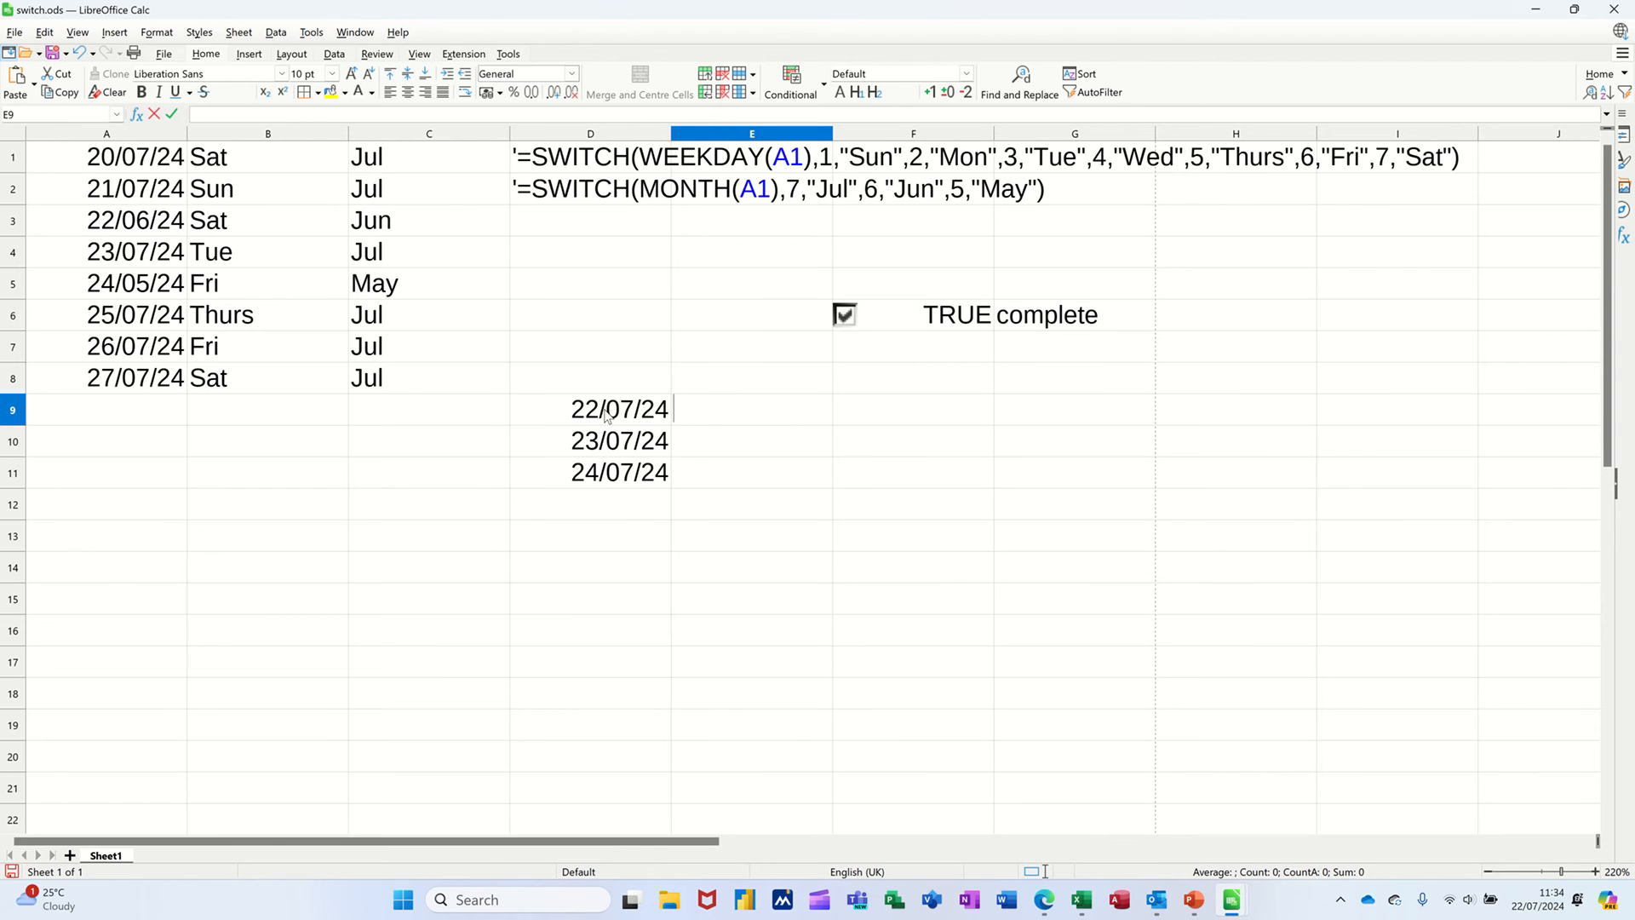
pyautogui.click(719, 447)
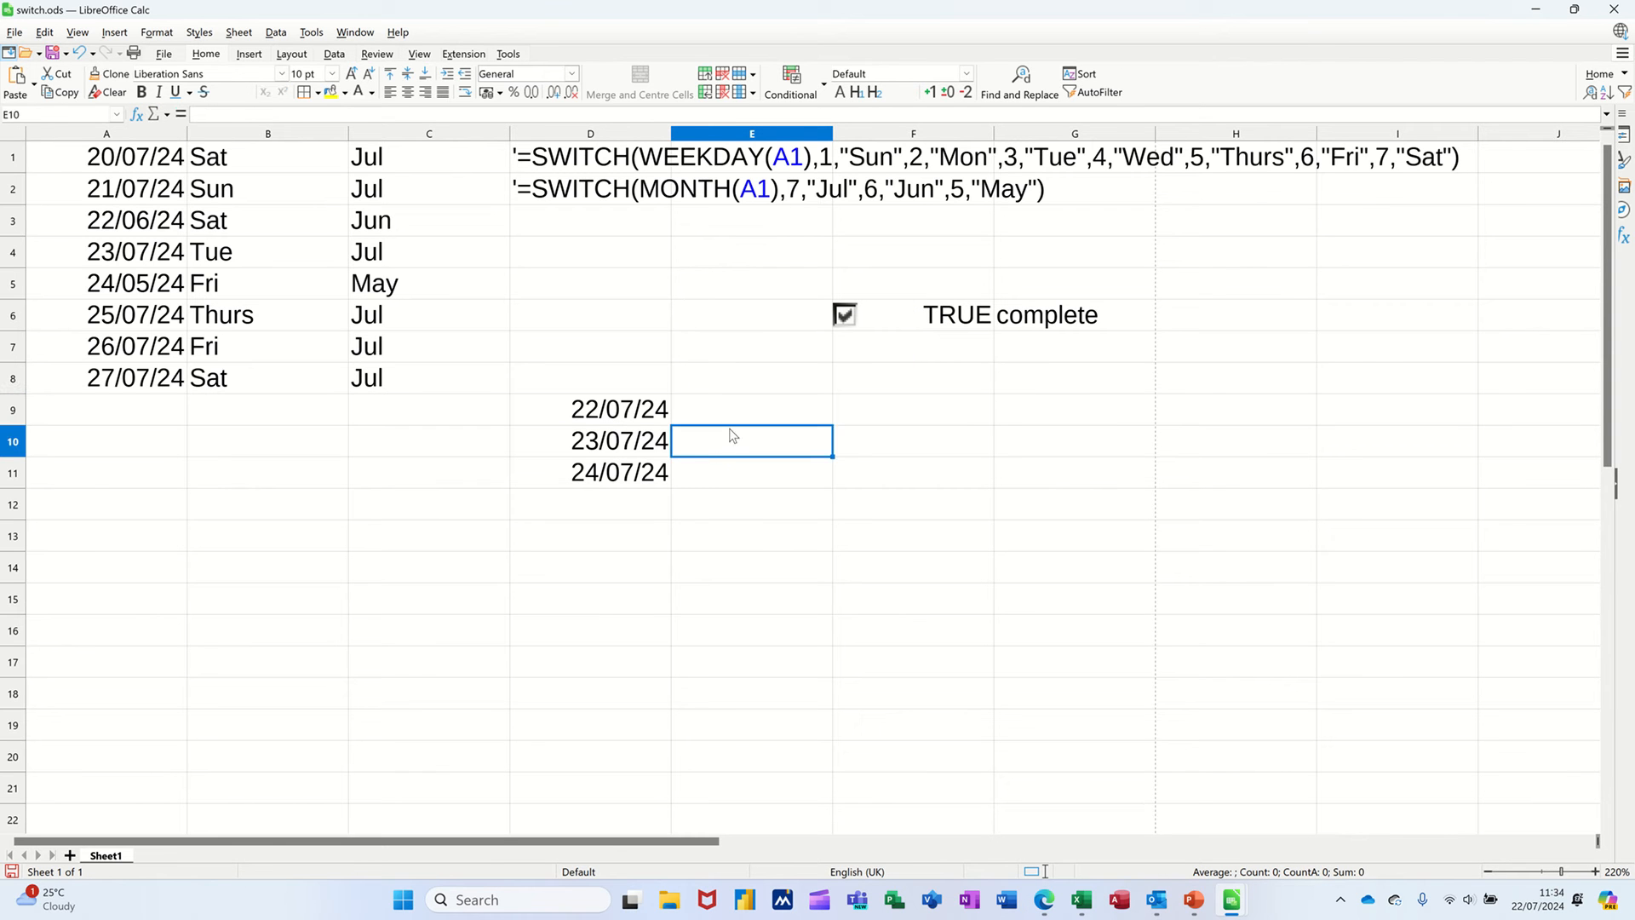
# Start a SWITCH formula in E9 with WEEKDAY(D9) as its expression
pyautogui.click(740, 418)
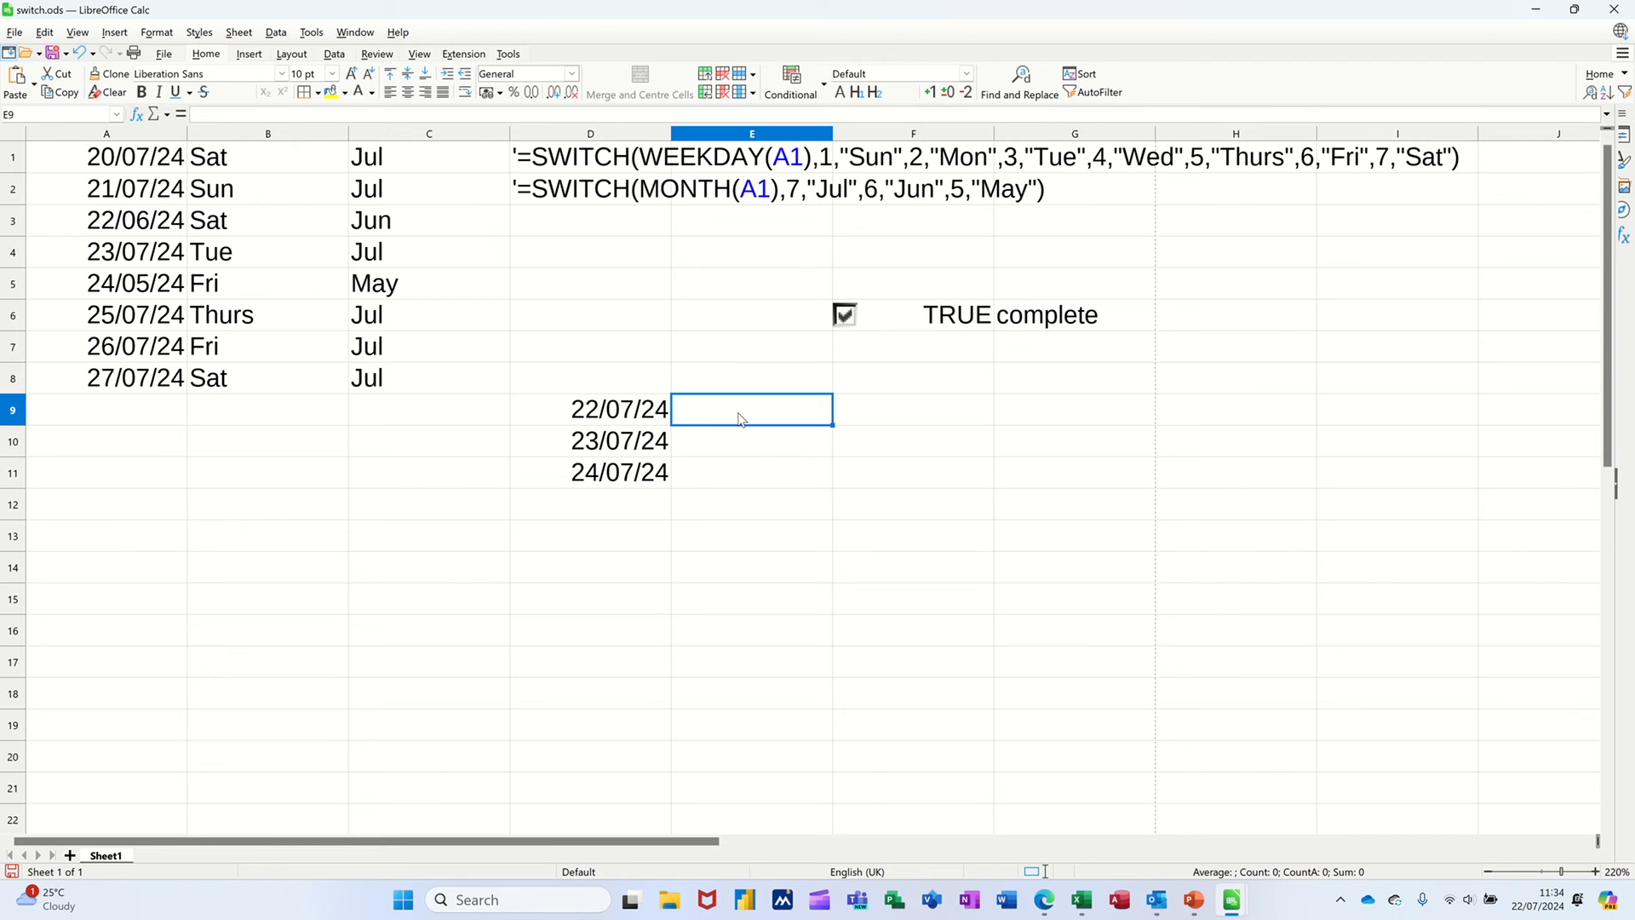
pyautogui.write('=swit')
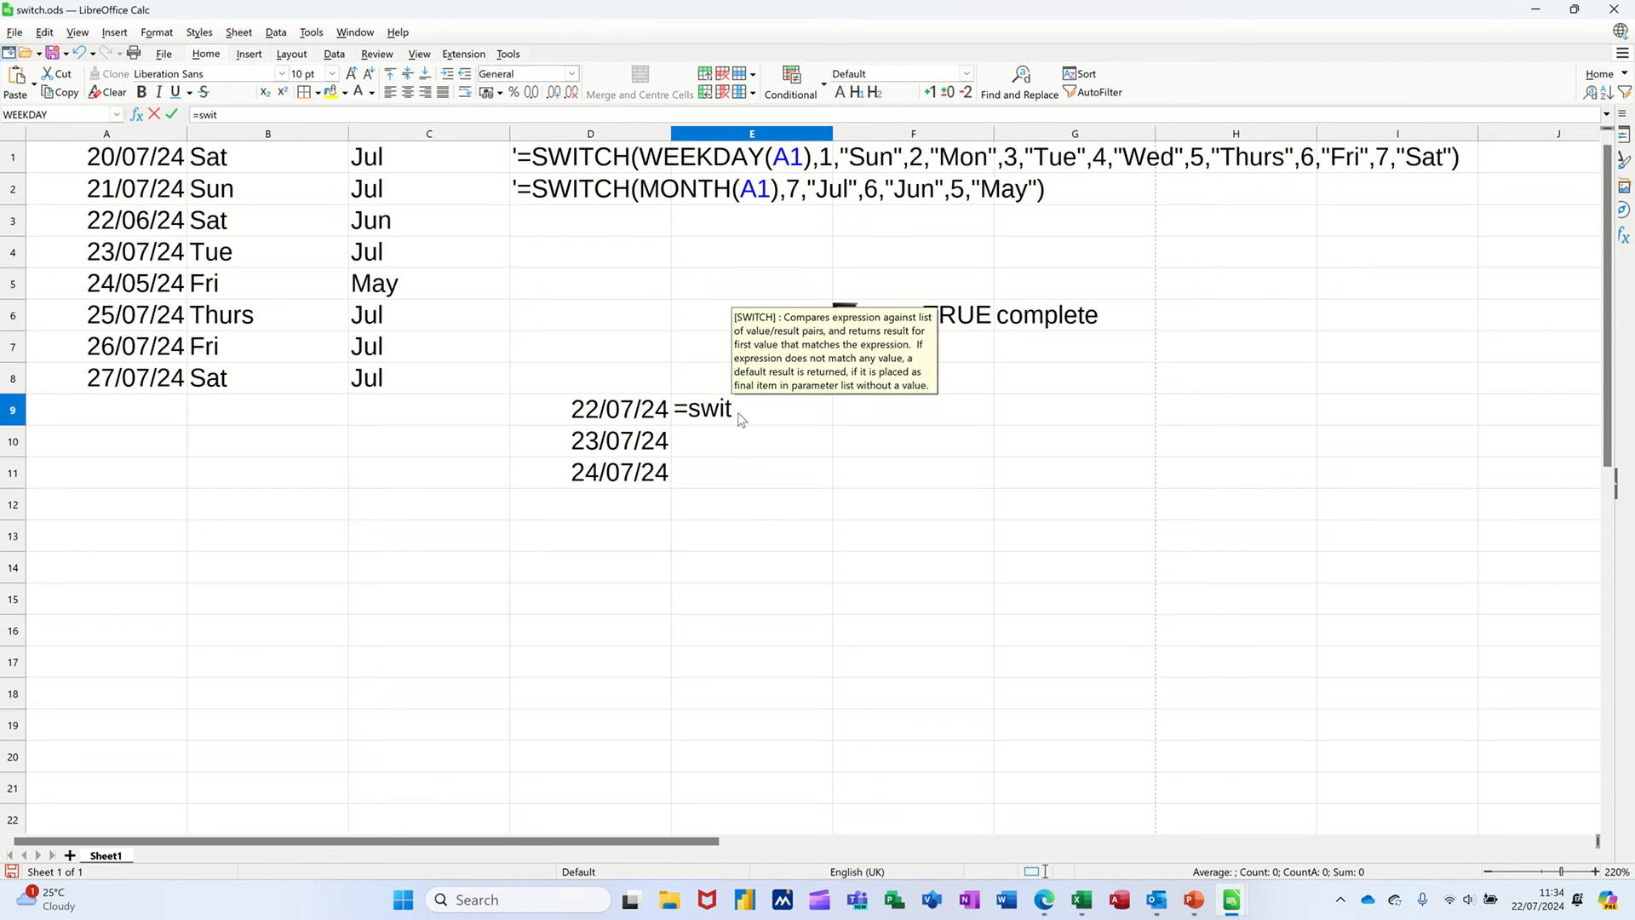
pyautogui.write('ch')
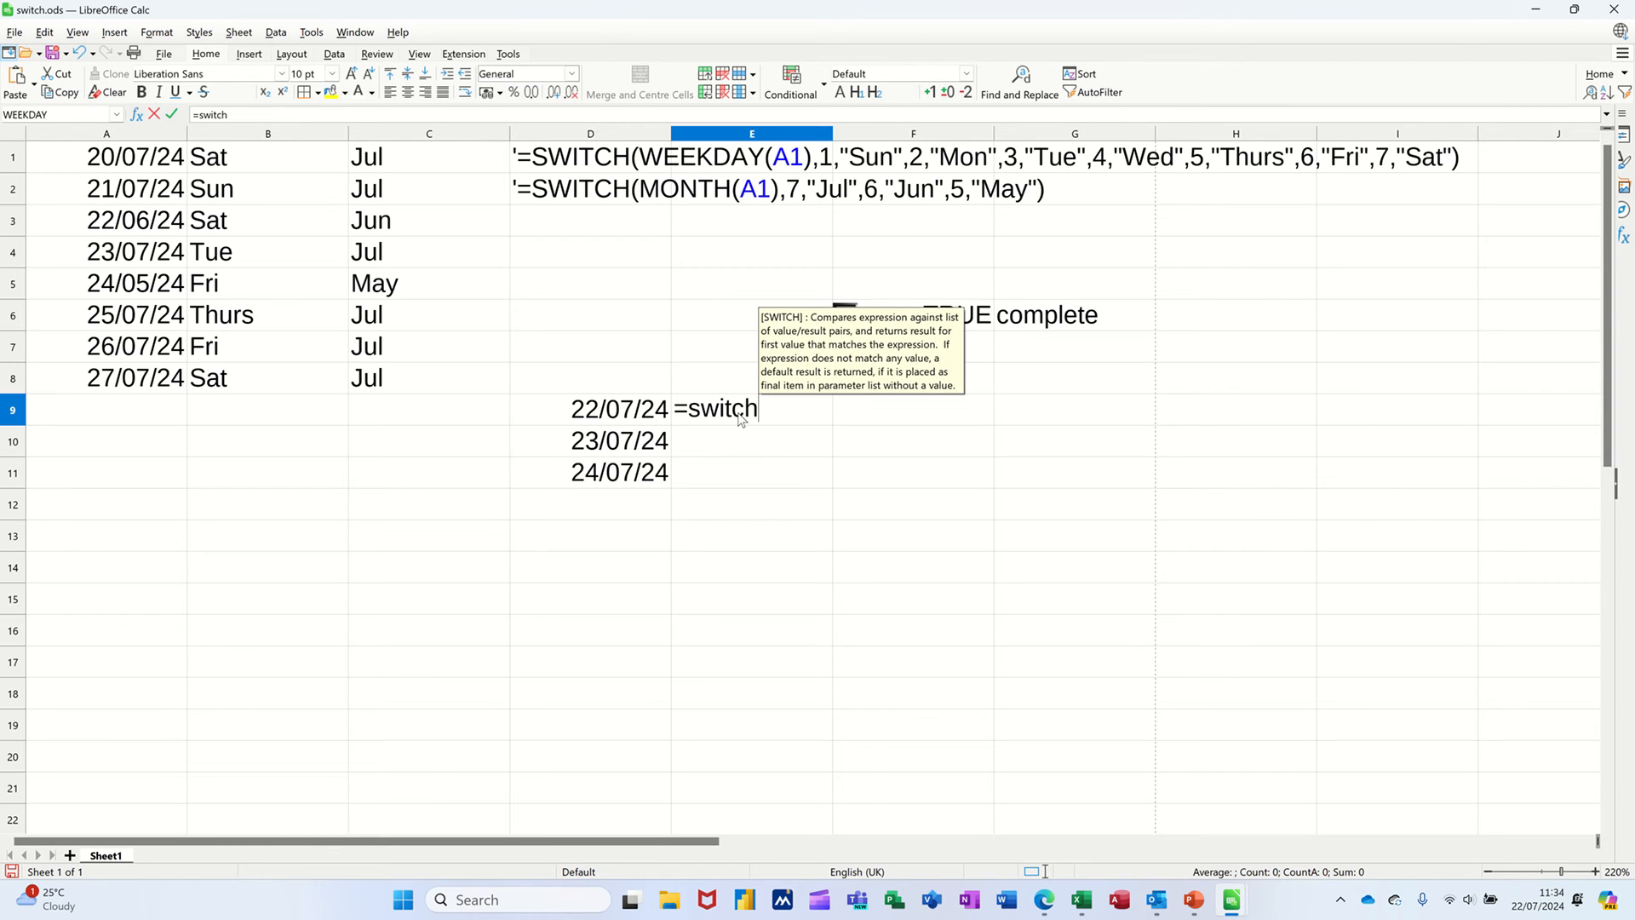
pyautogui.write('(')
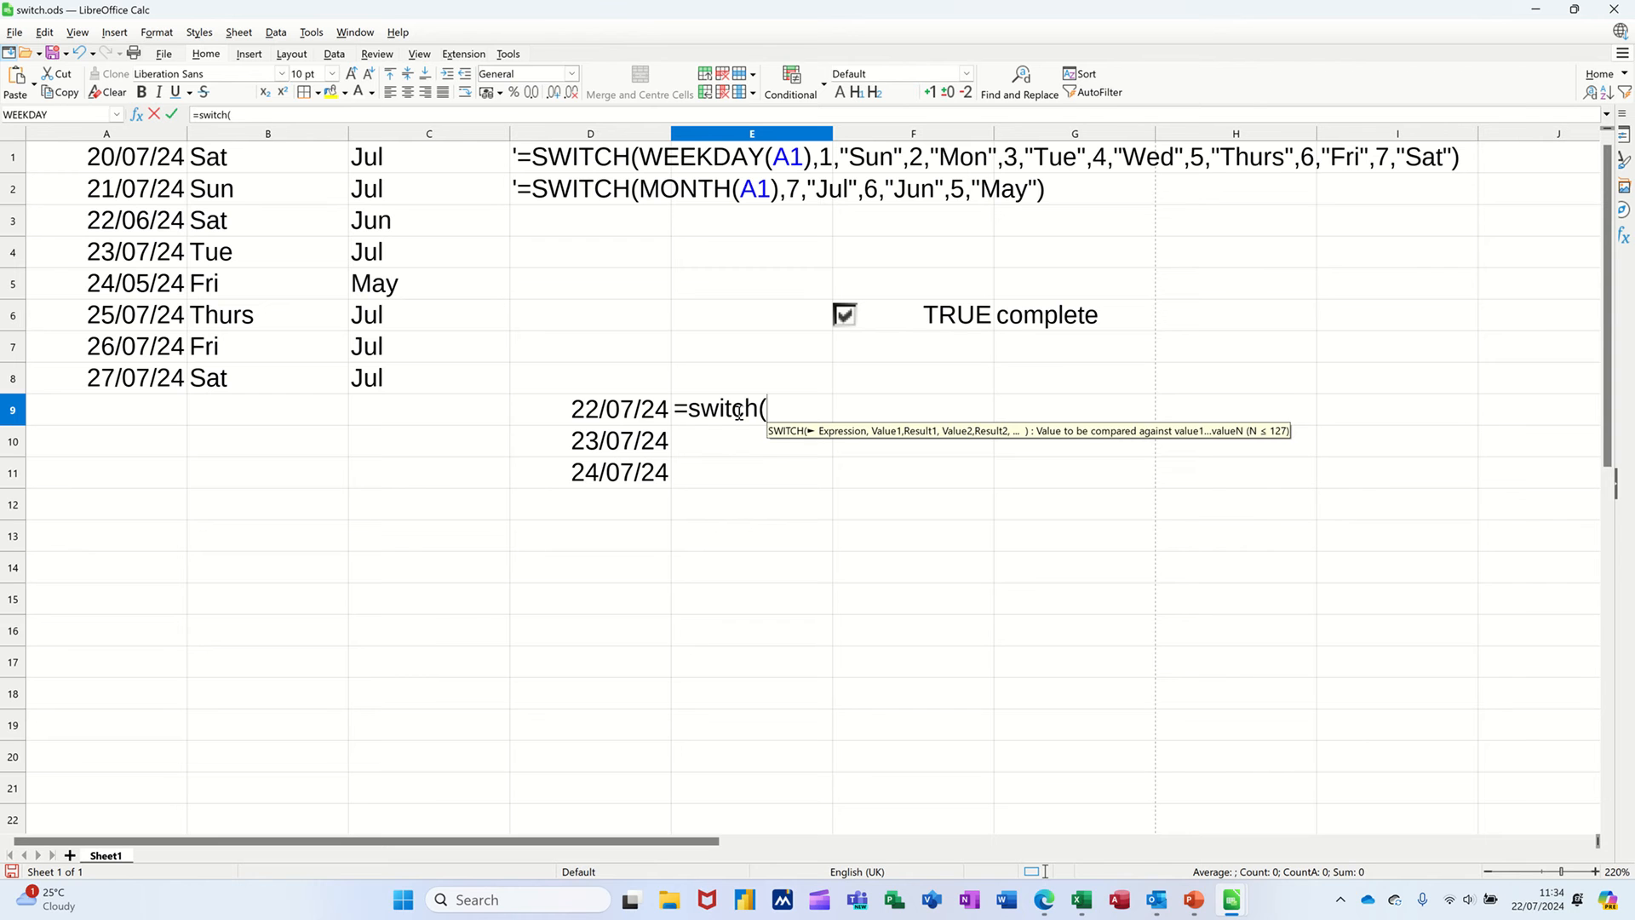
pyautogui.write('weekday')
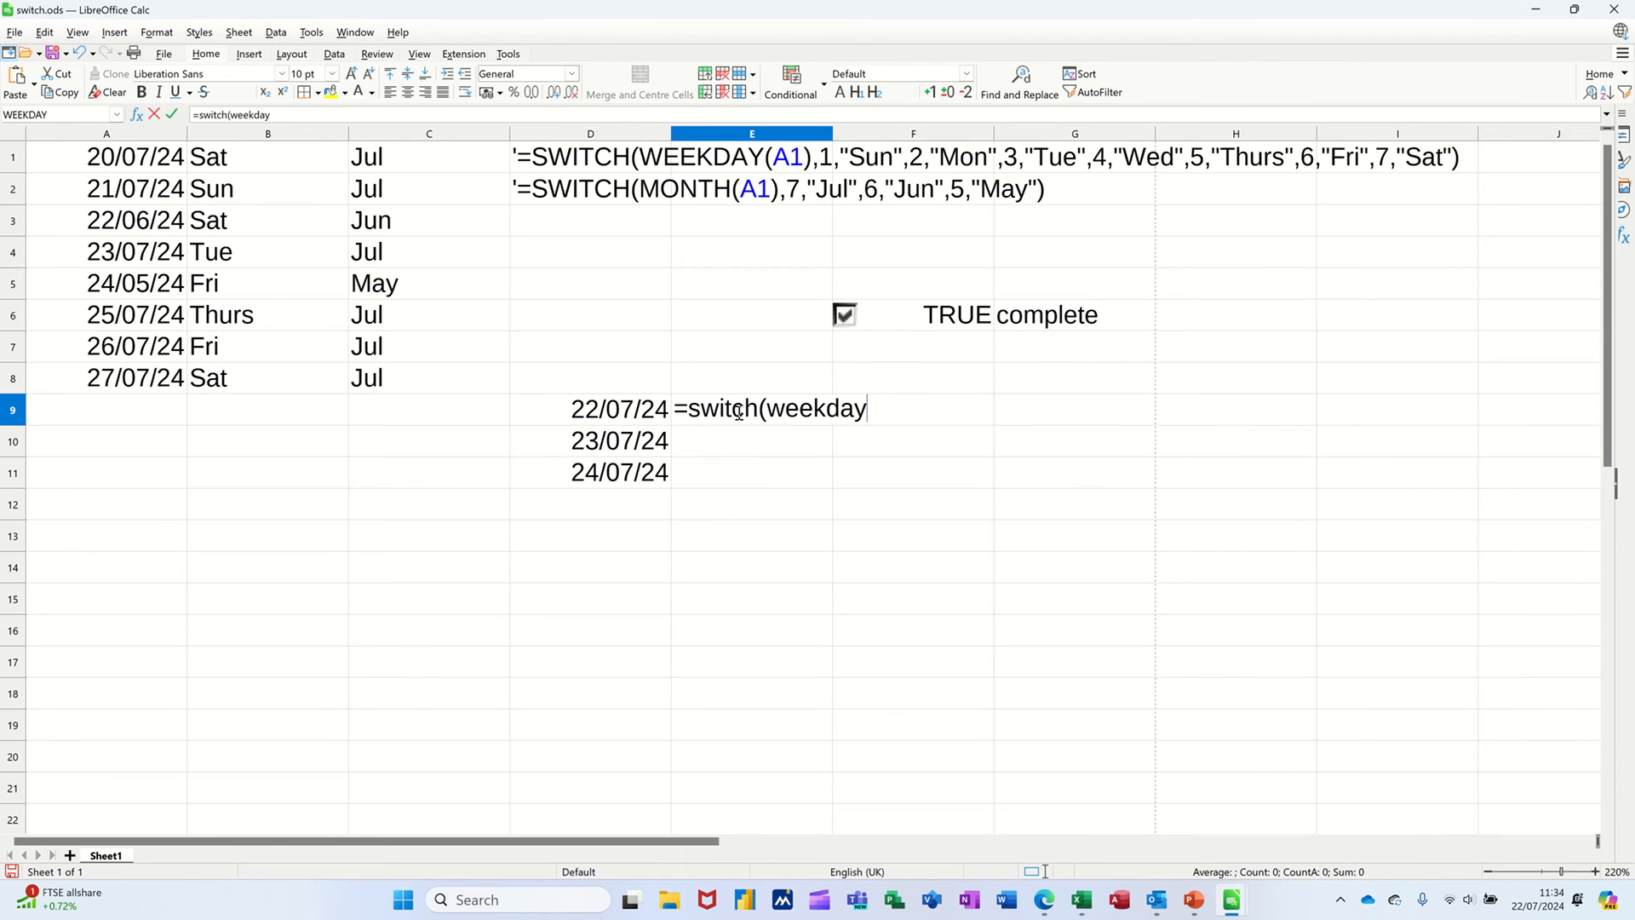
pyautogui.write('(')
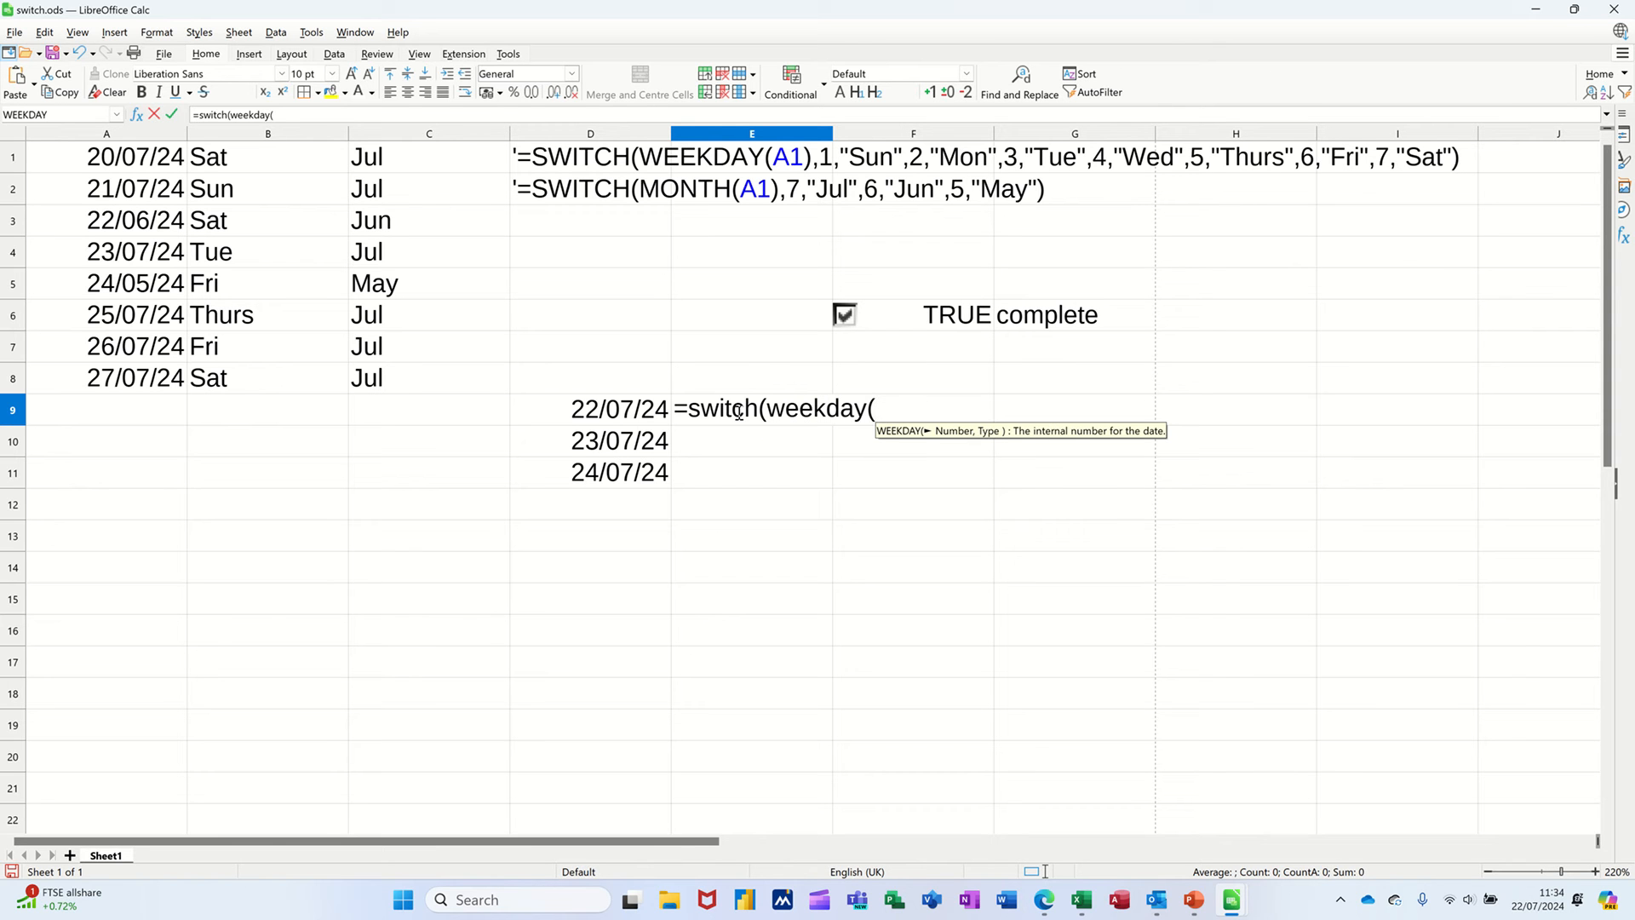
pyautogui.click(609, 413)
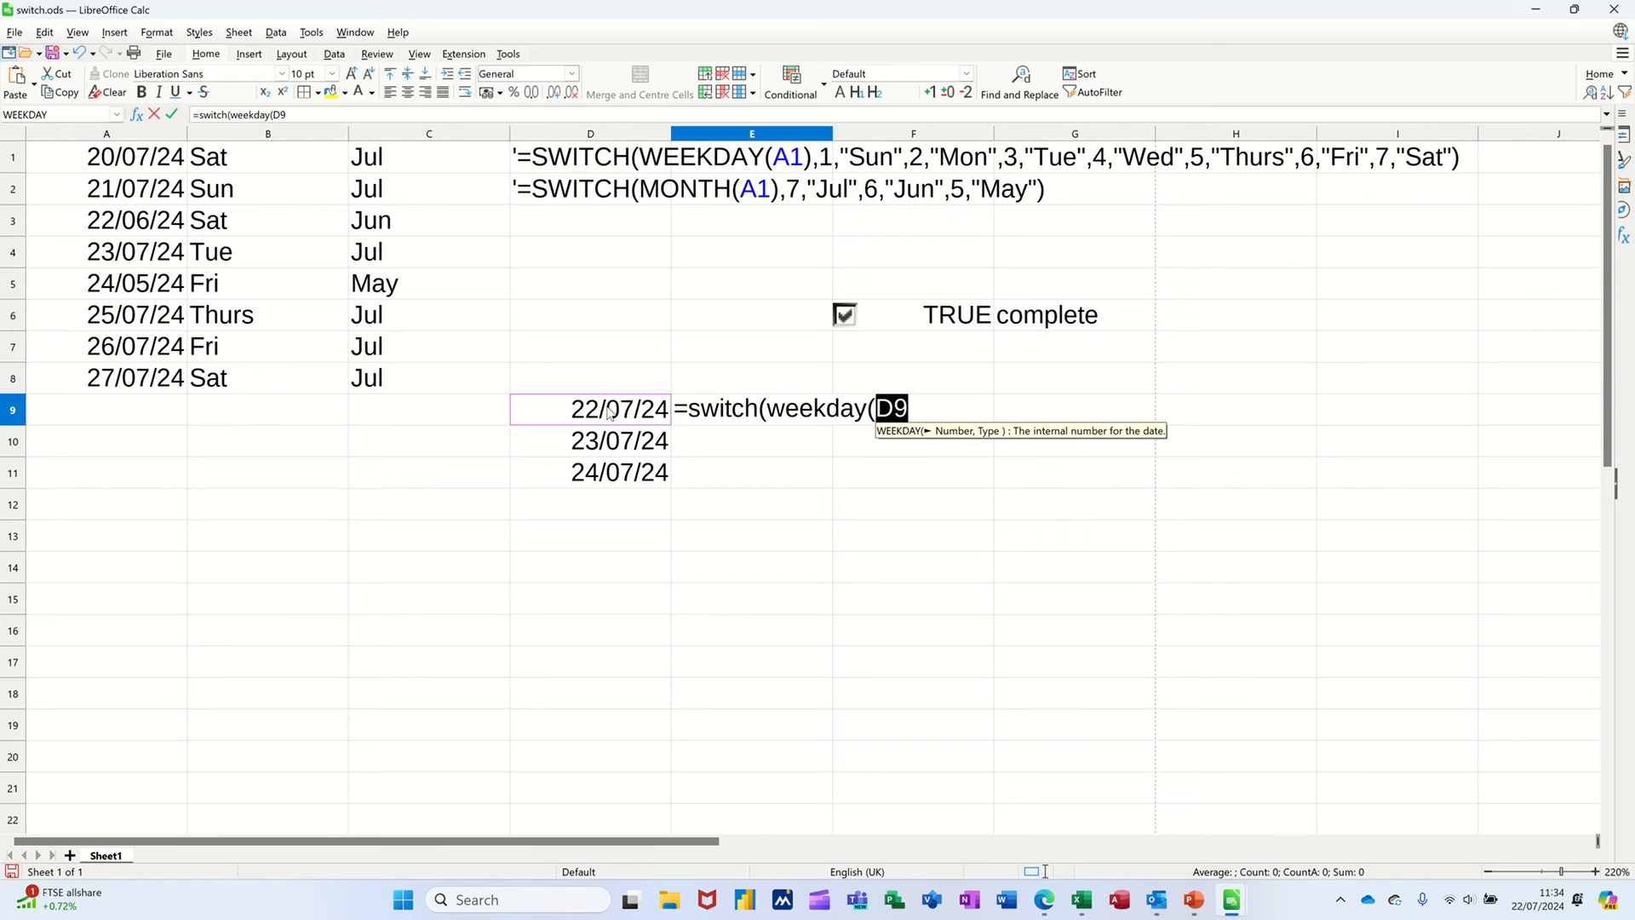
pyautogui.write(')')
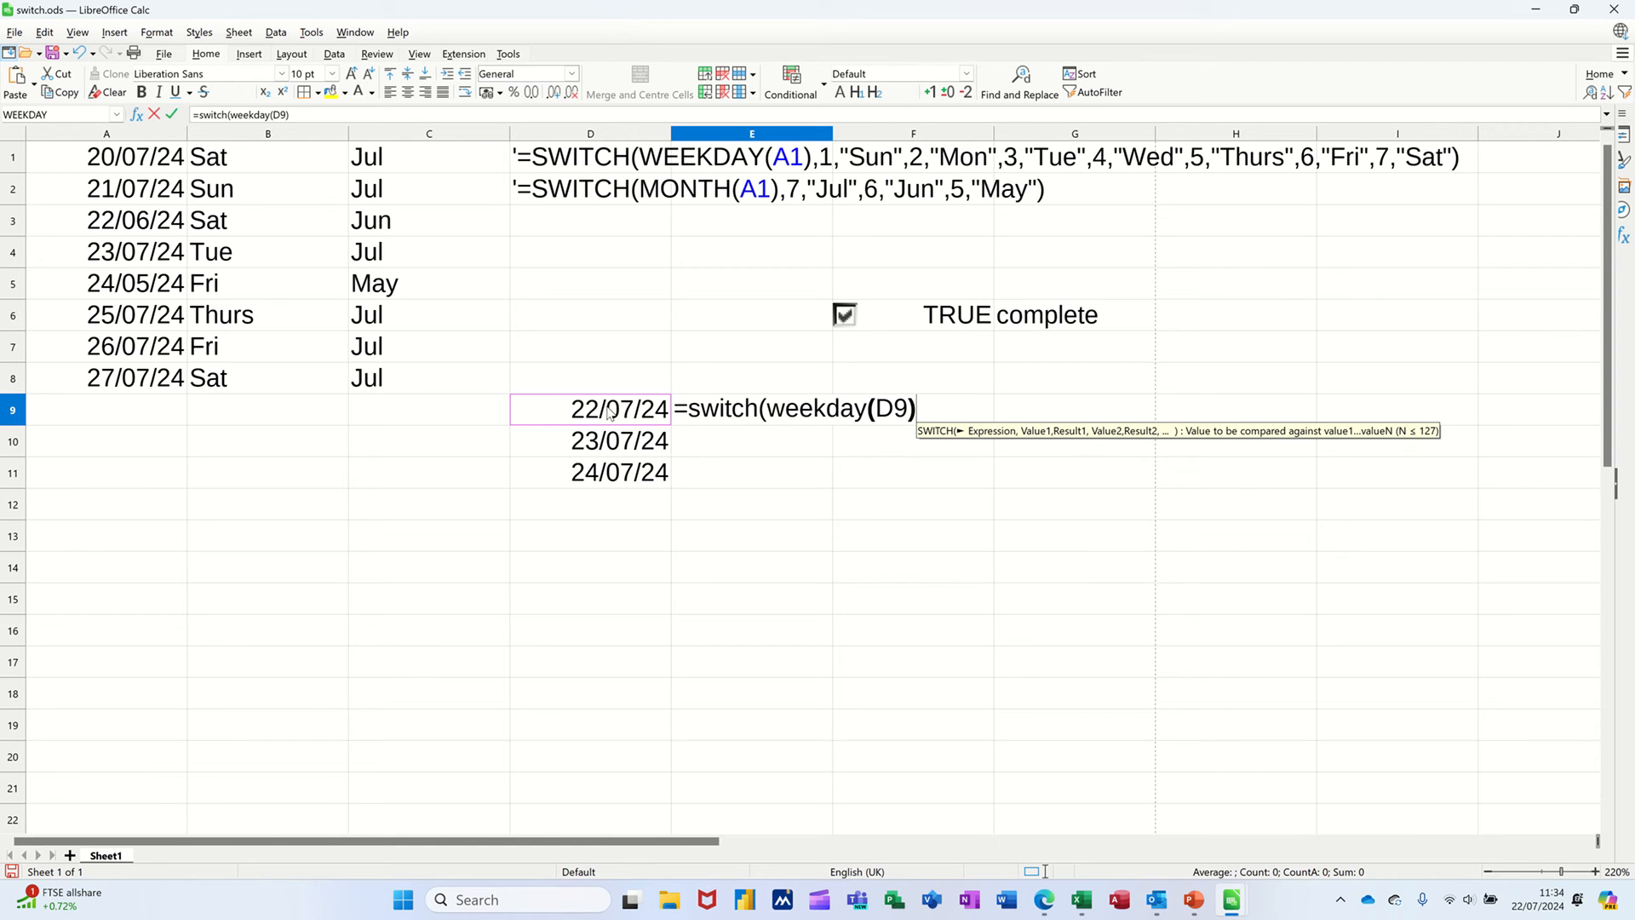
# Add the value and result pairs 1,"Sun" and 2,"Mon" to the SWITCH formula in E9
pyautogui.write(',1,')
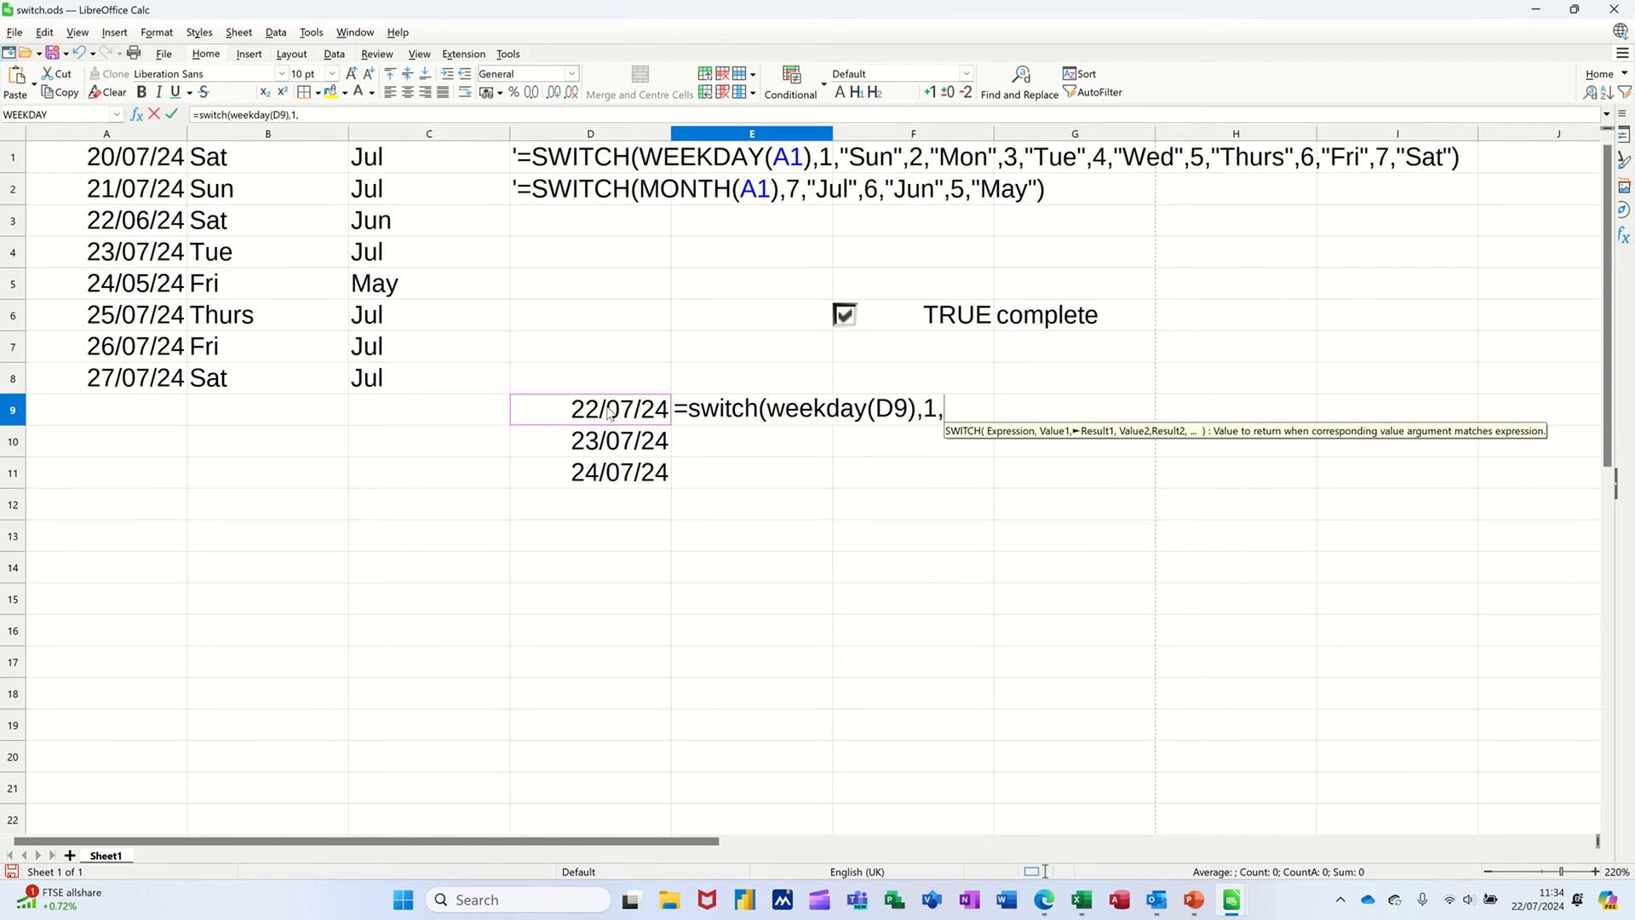
pyautogui.write('"S')
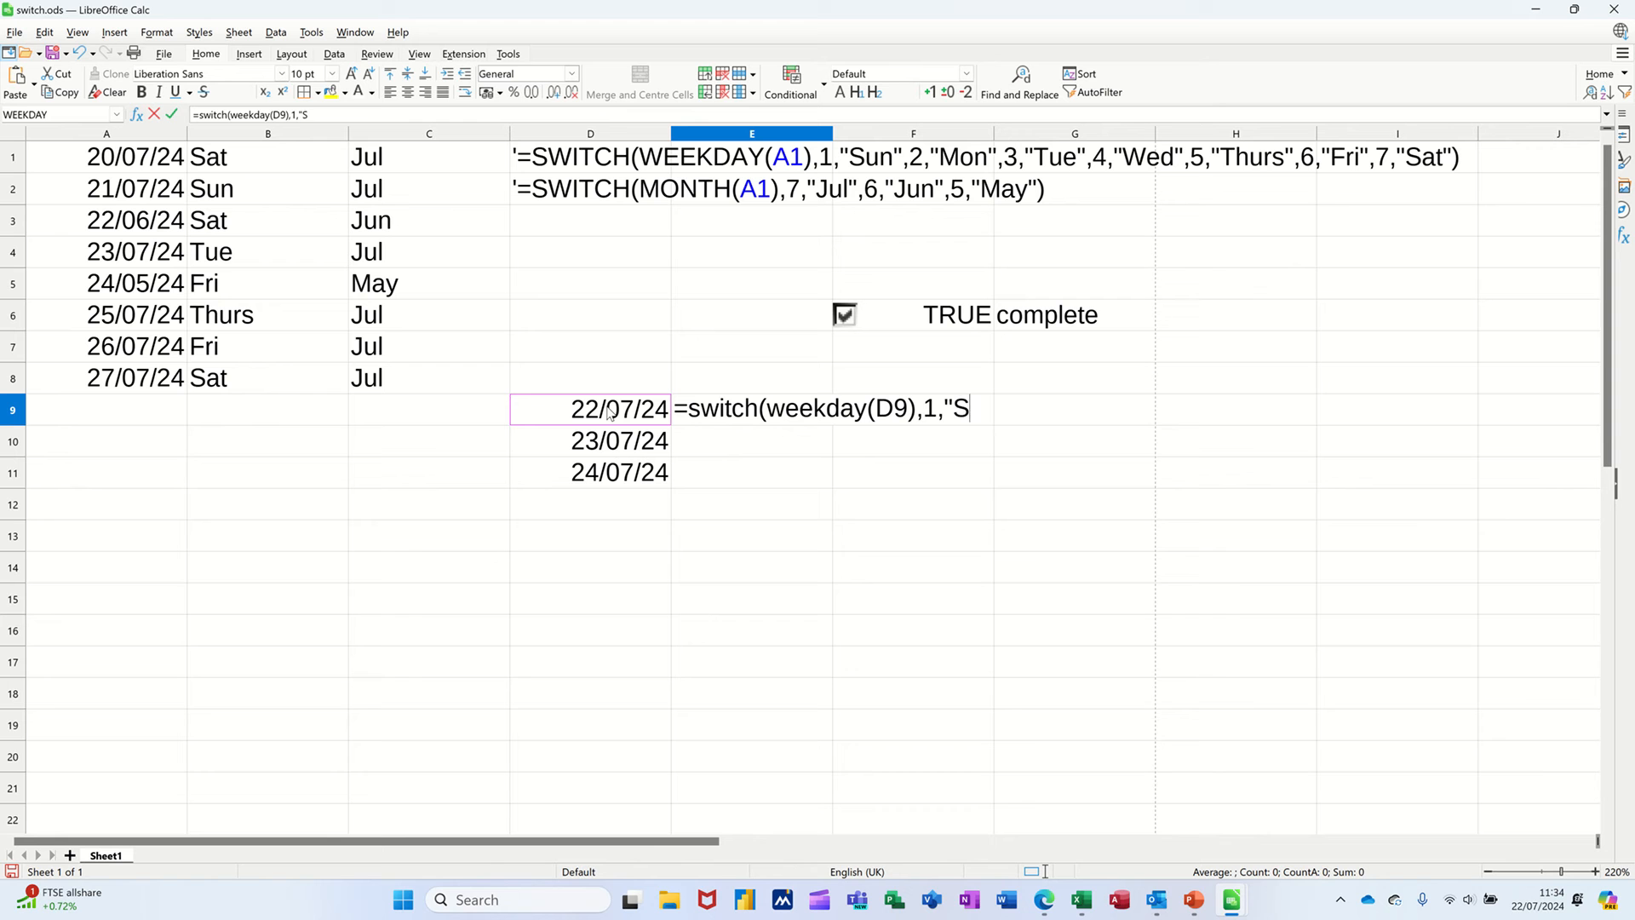
pyautogui.write('un",')
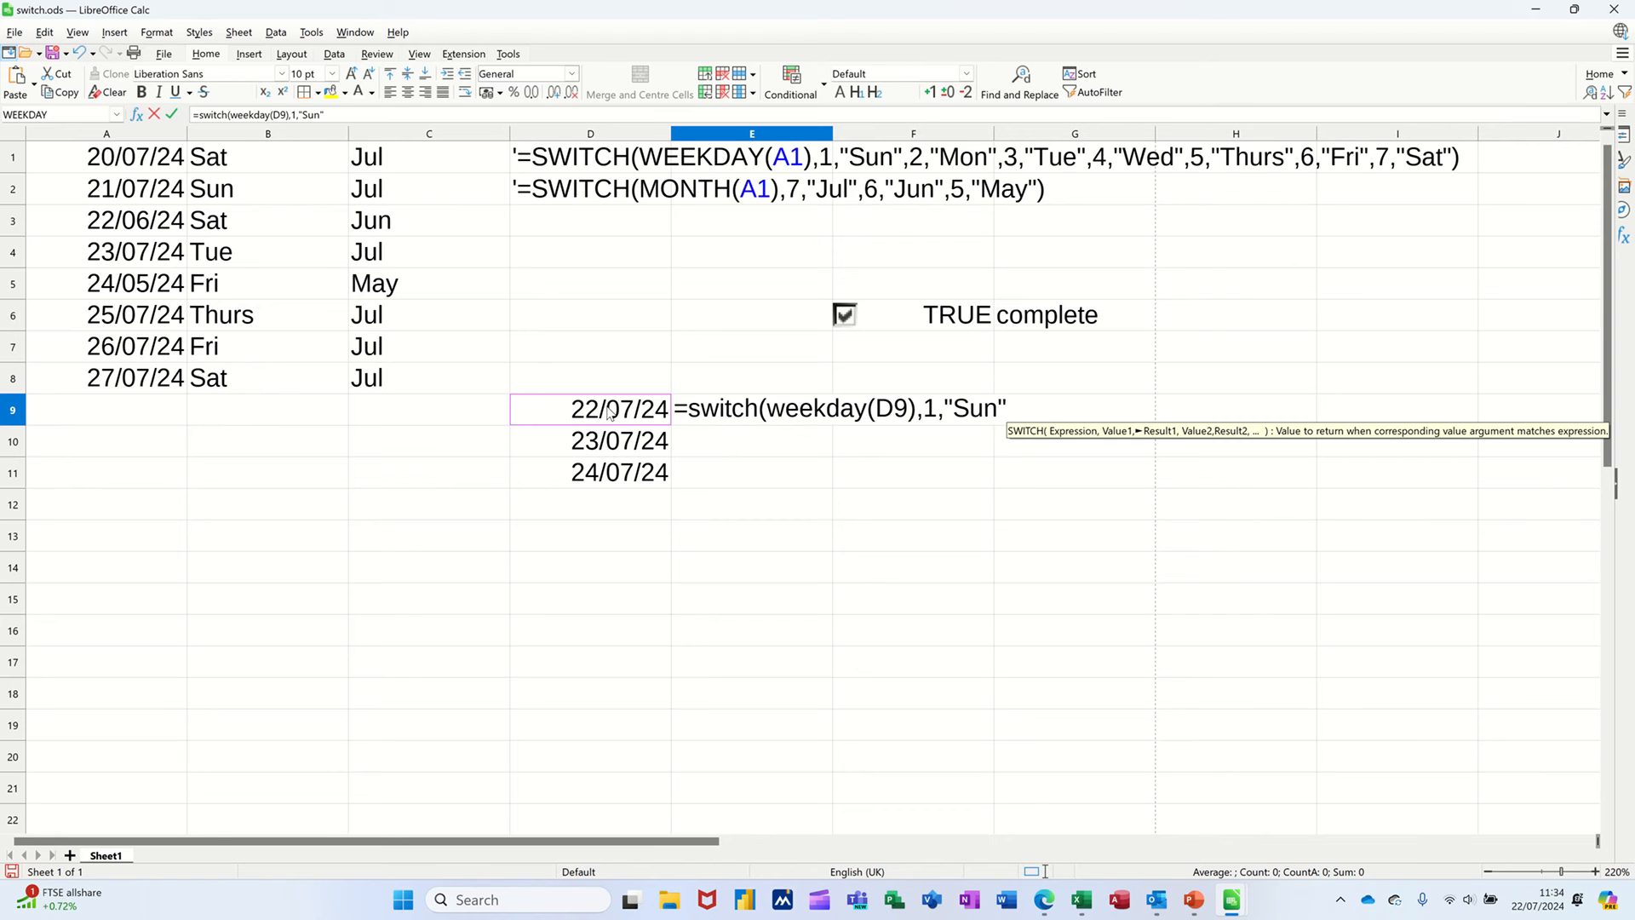
pyautogui.write('2')
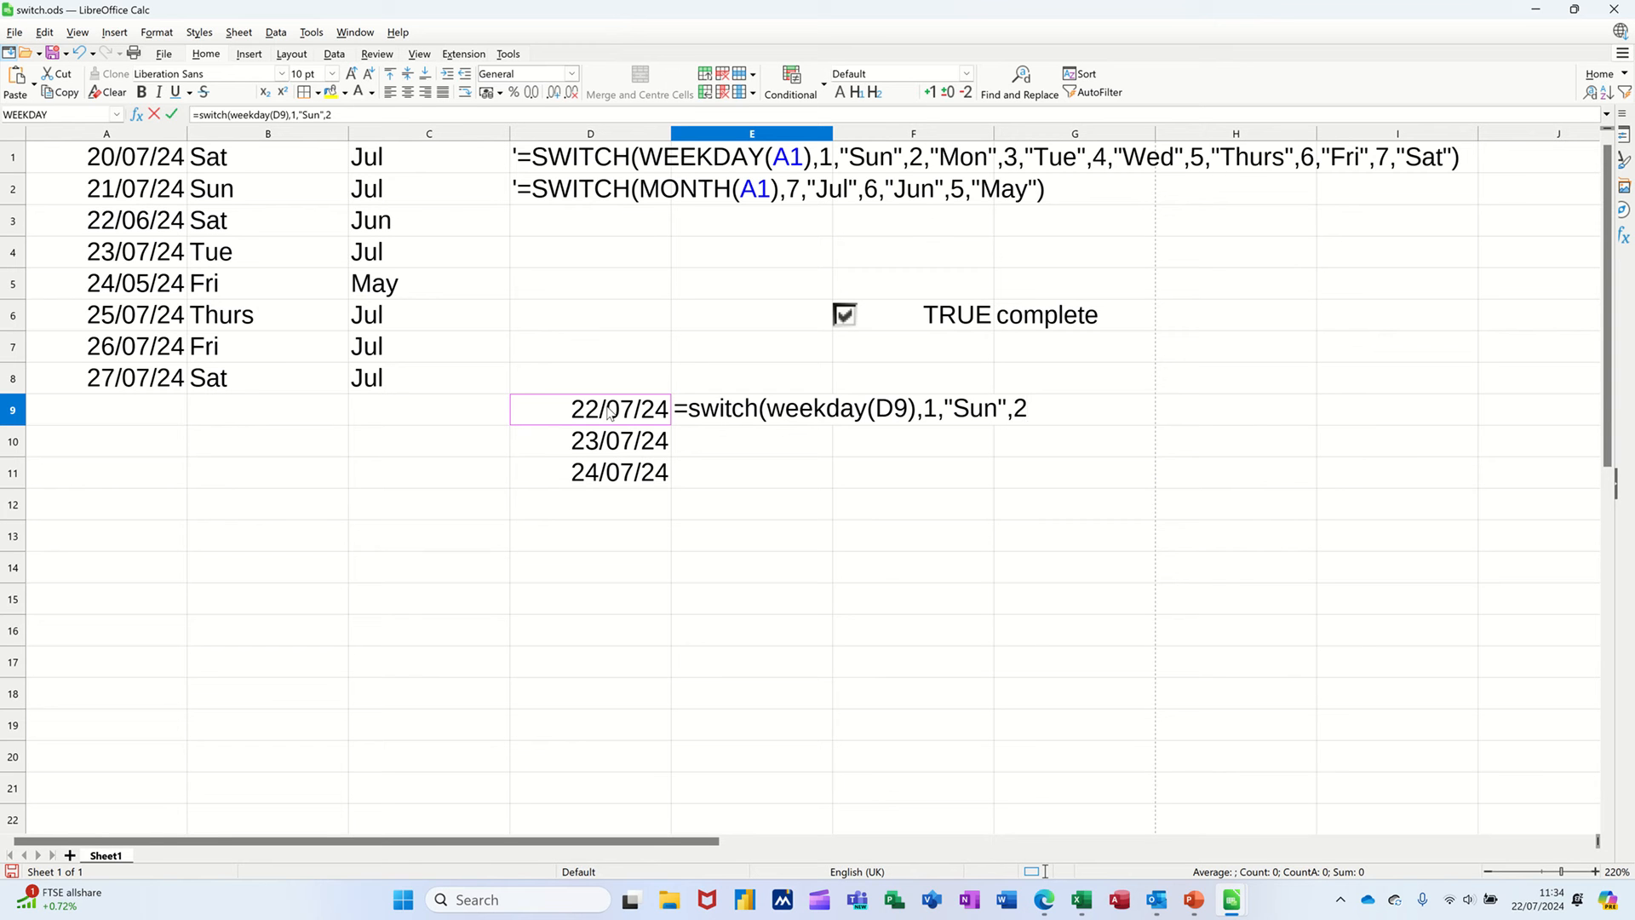
pyautogui.write(',"Mon",')
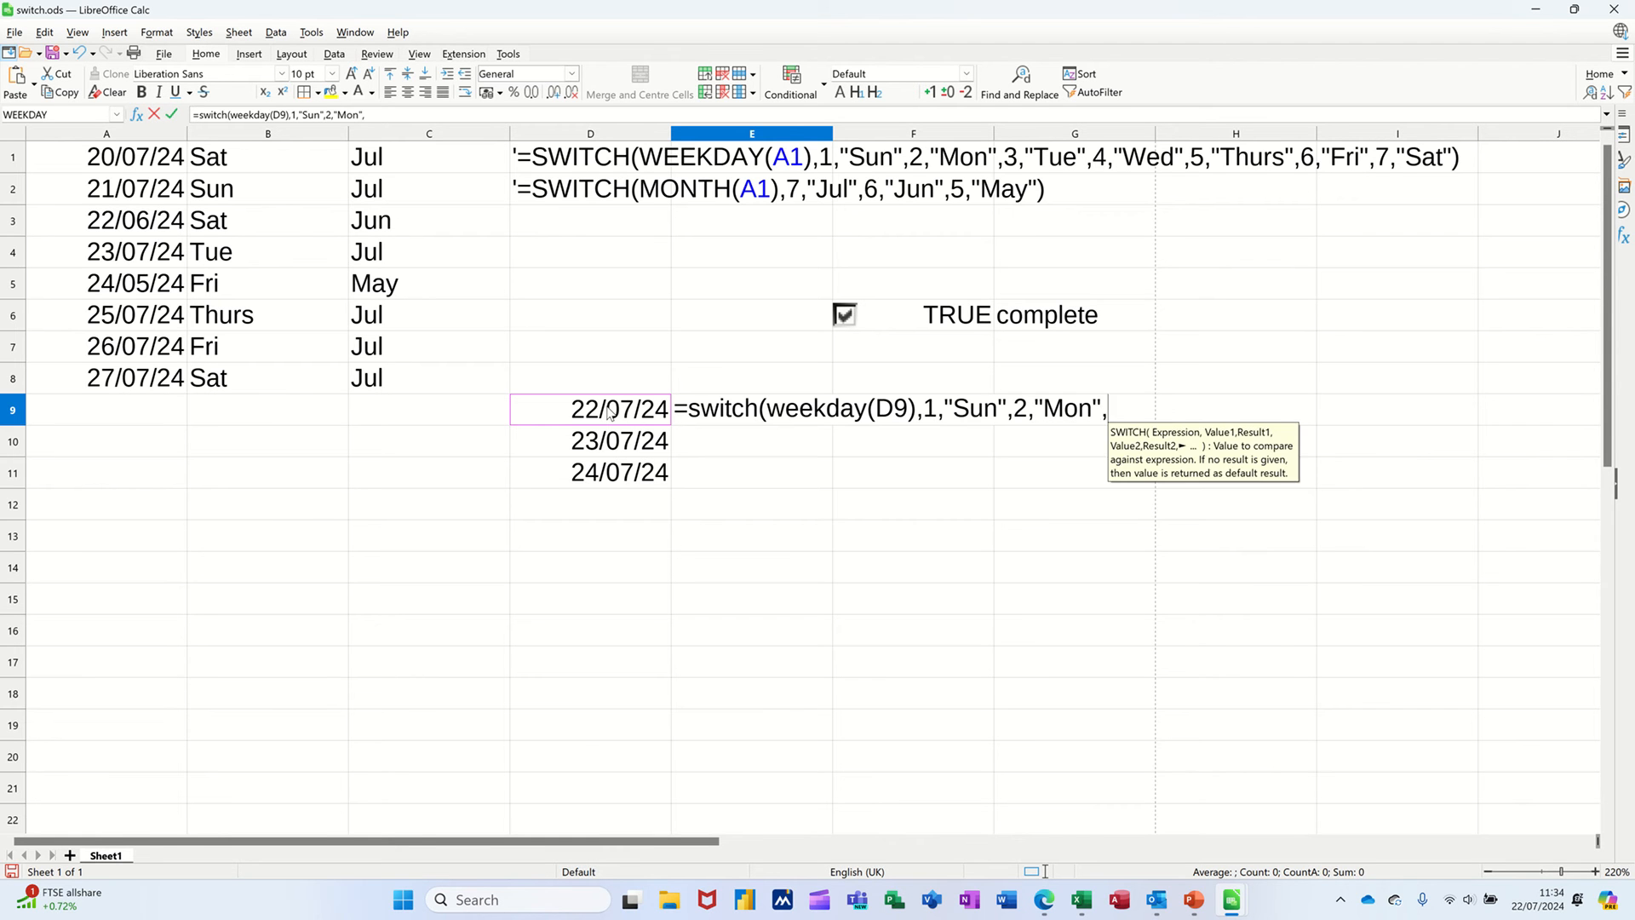
# Complete the E9 formula with the pairs 3,"Tue" and 4,"Wed", and fill it down to E11
pyautogui.write('3,"')
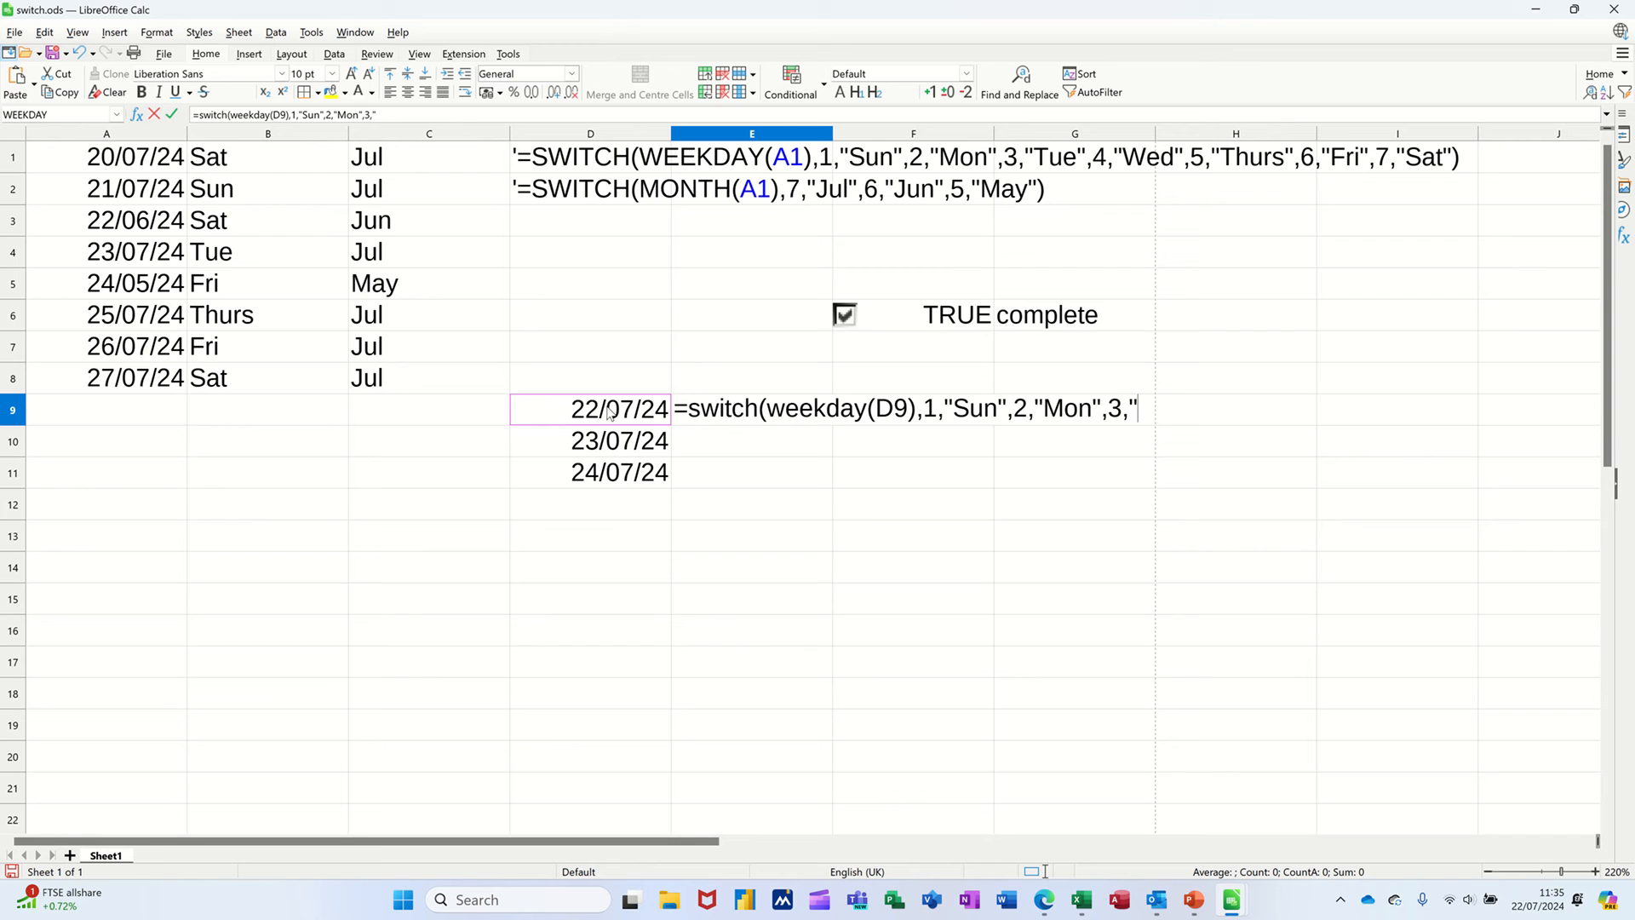
pyautogui.write('Tue"')
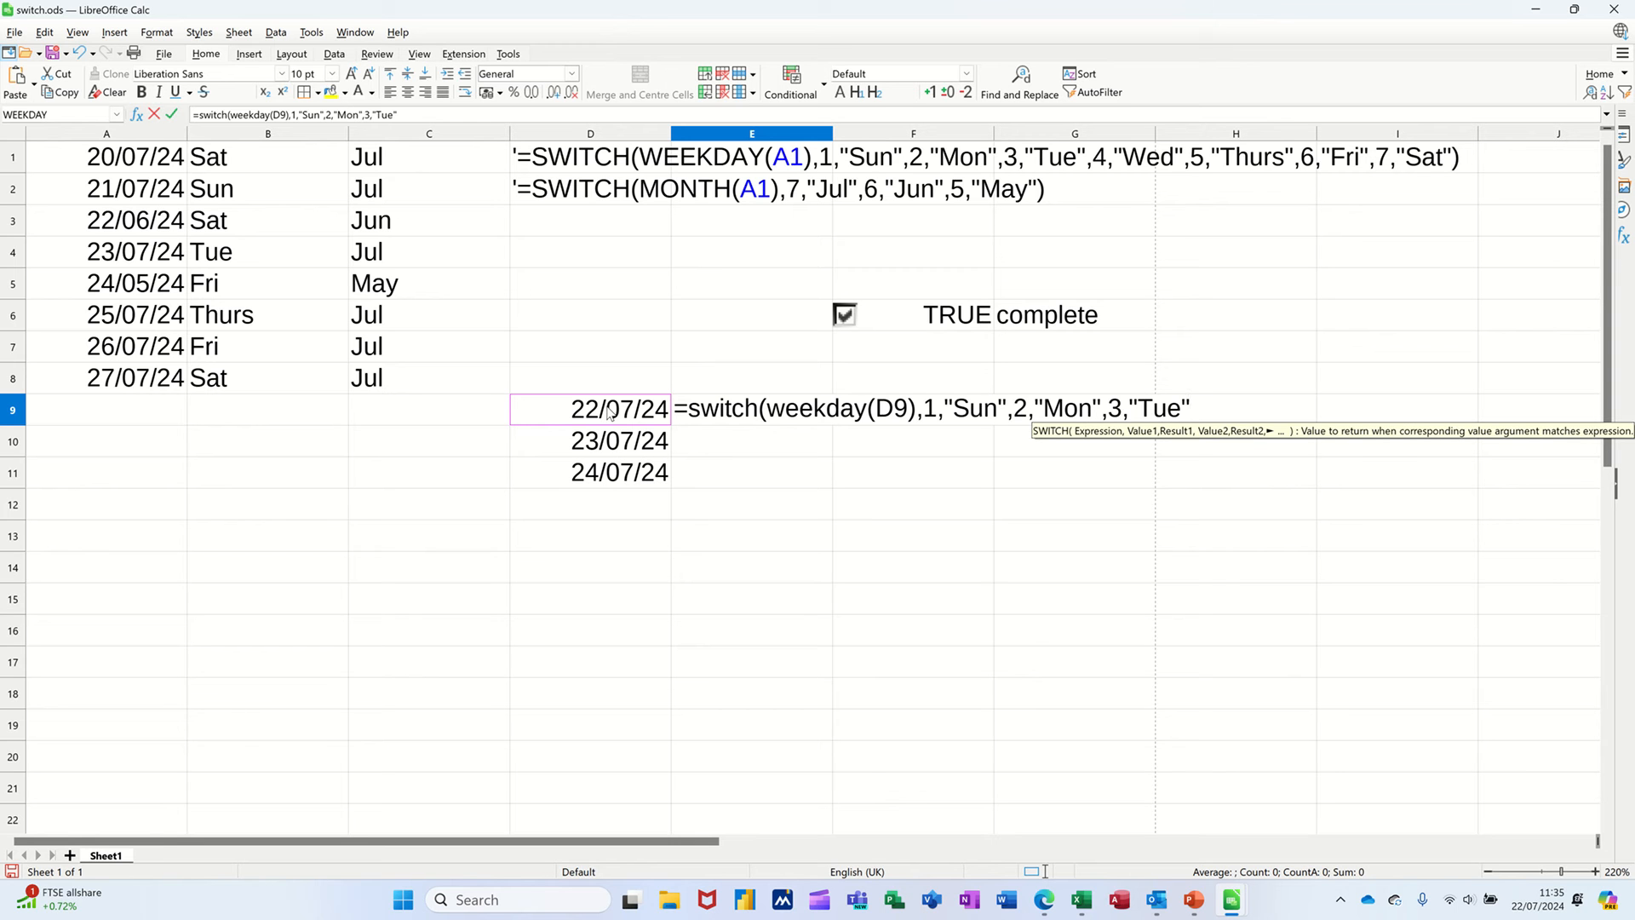
pyautogui.write(',4')
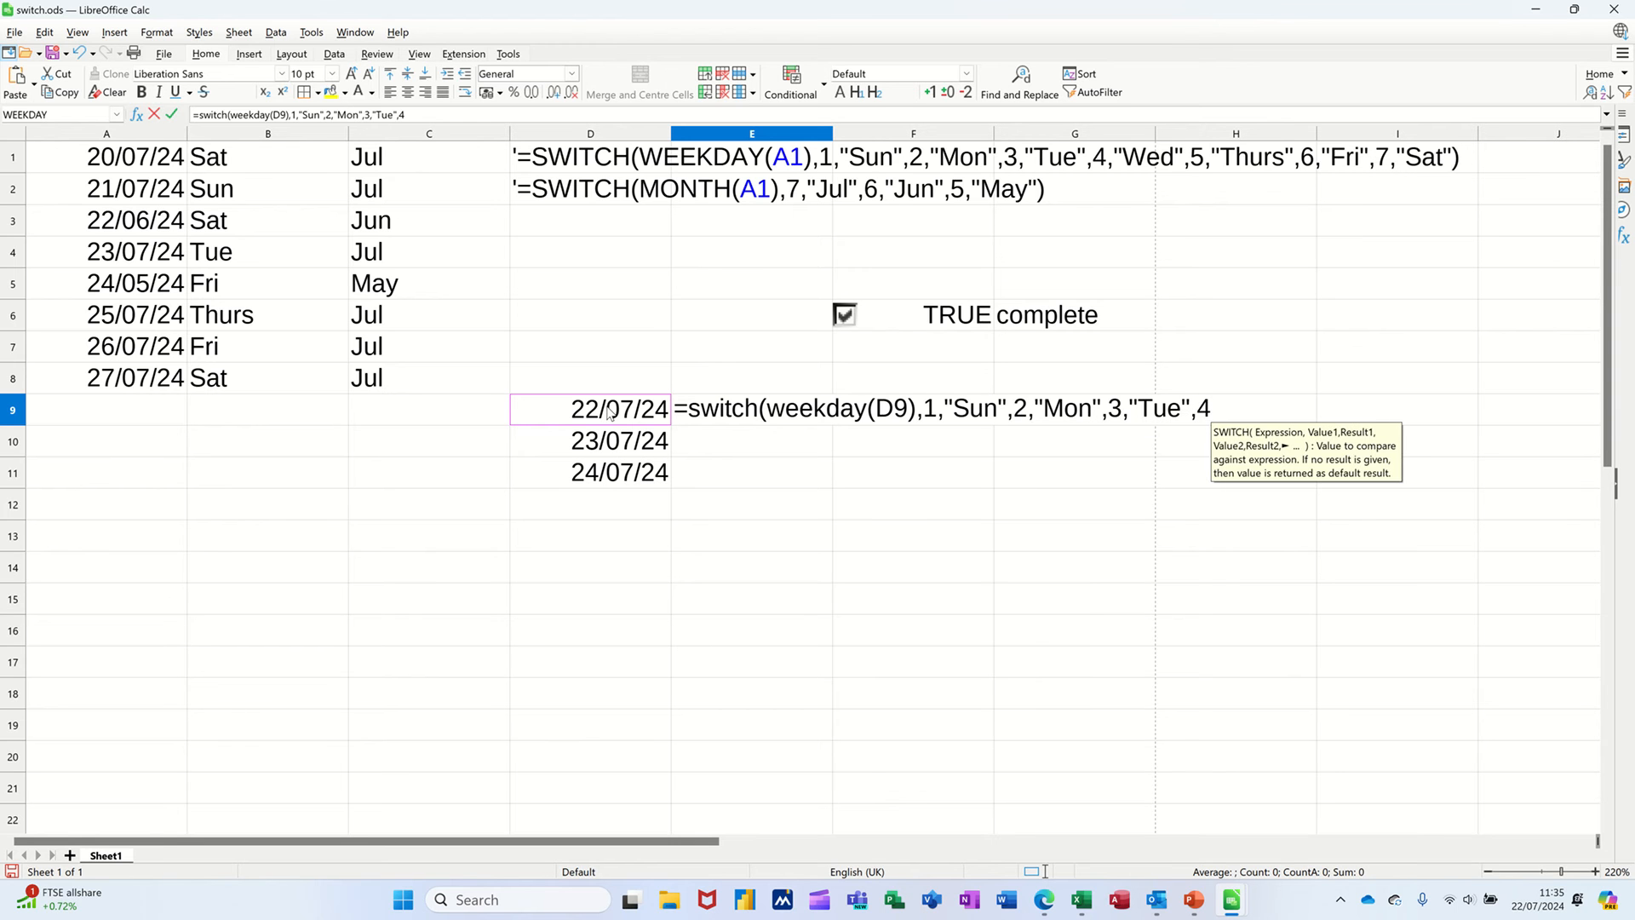
pyautogui.write(',"')
pyautogui.write('W')
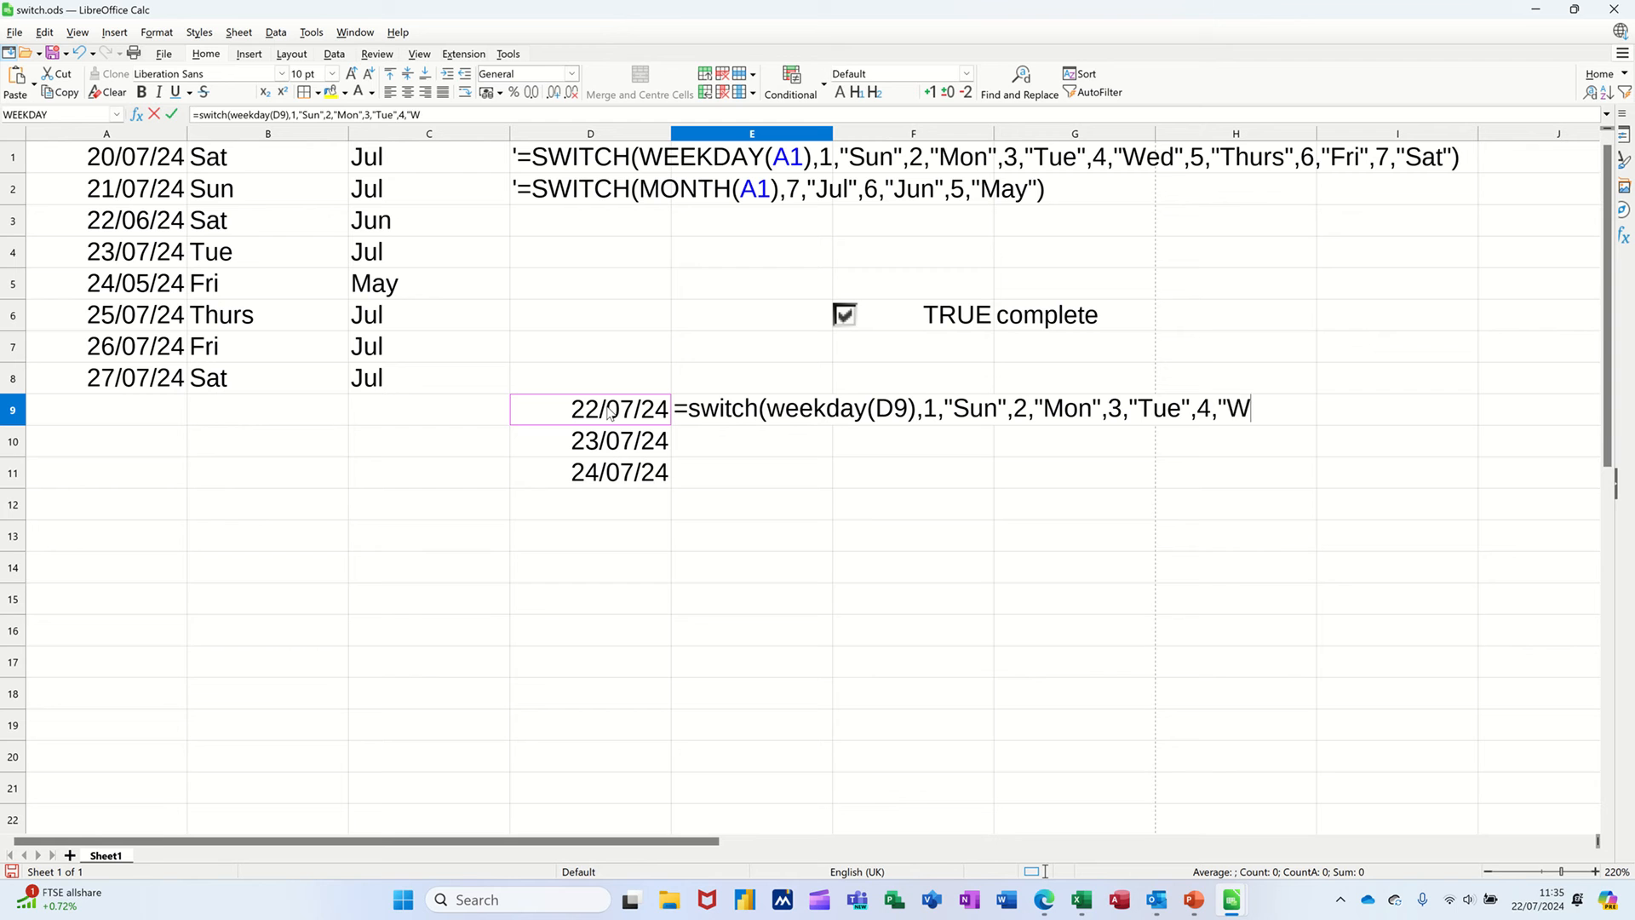
pyautogui.write('ed")')
pyautogui.press('Return')
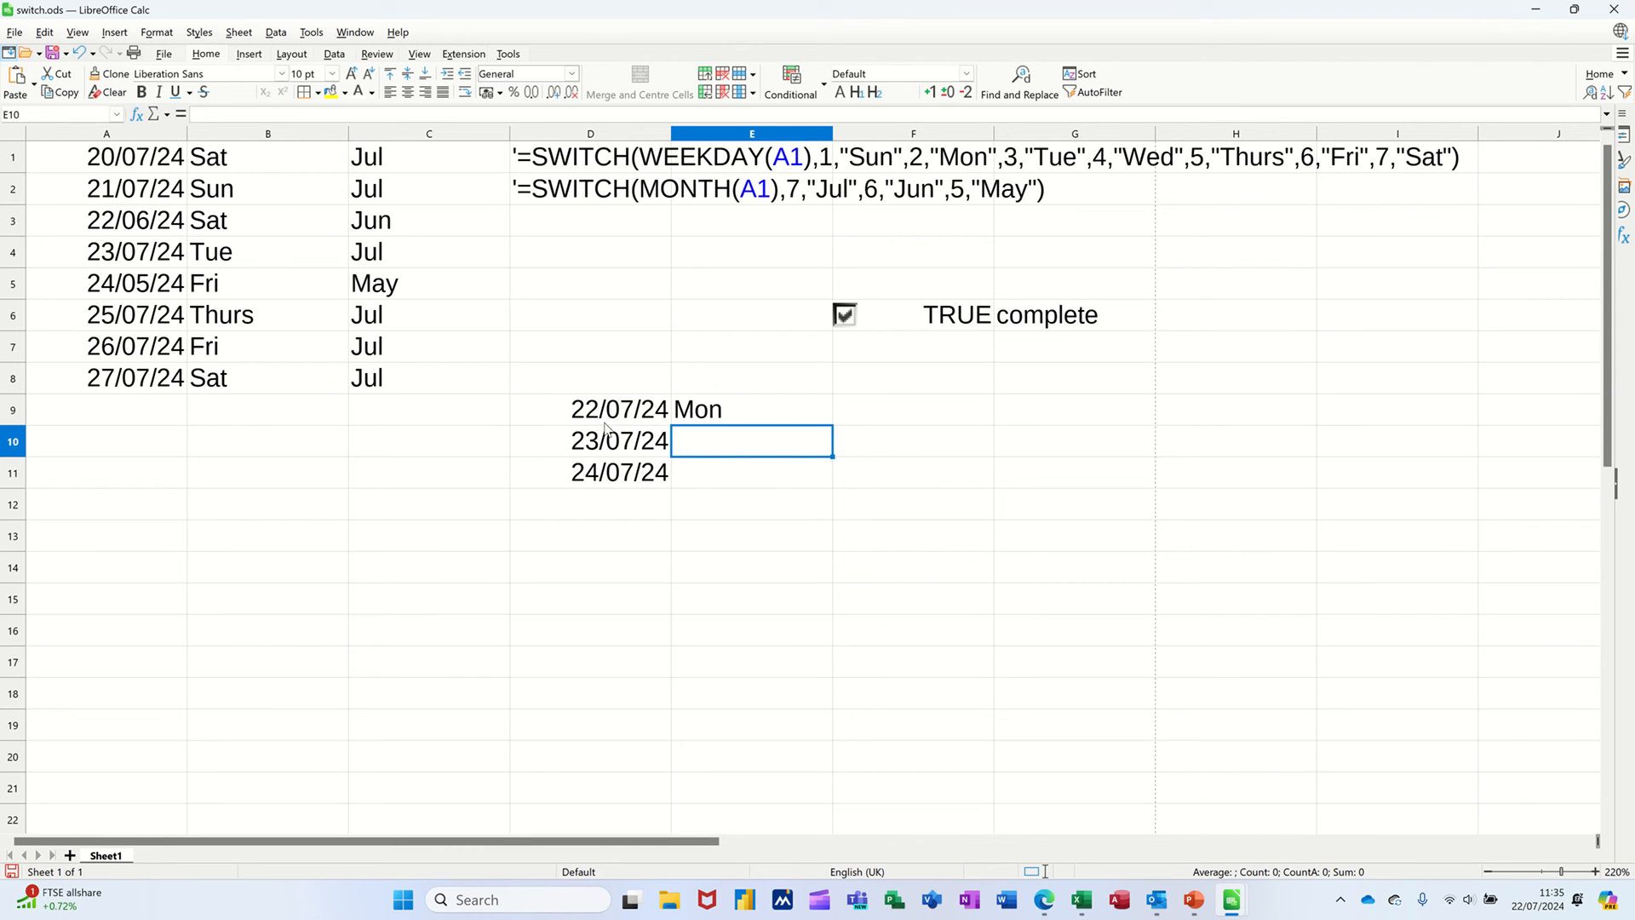
pyautogui.click(776, 410)
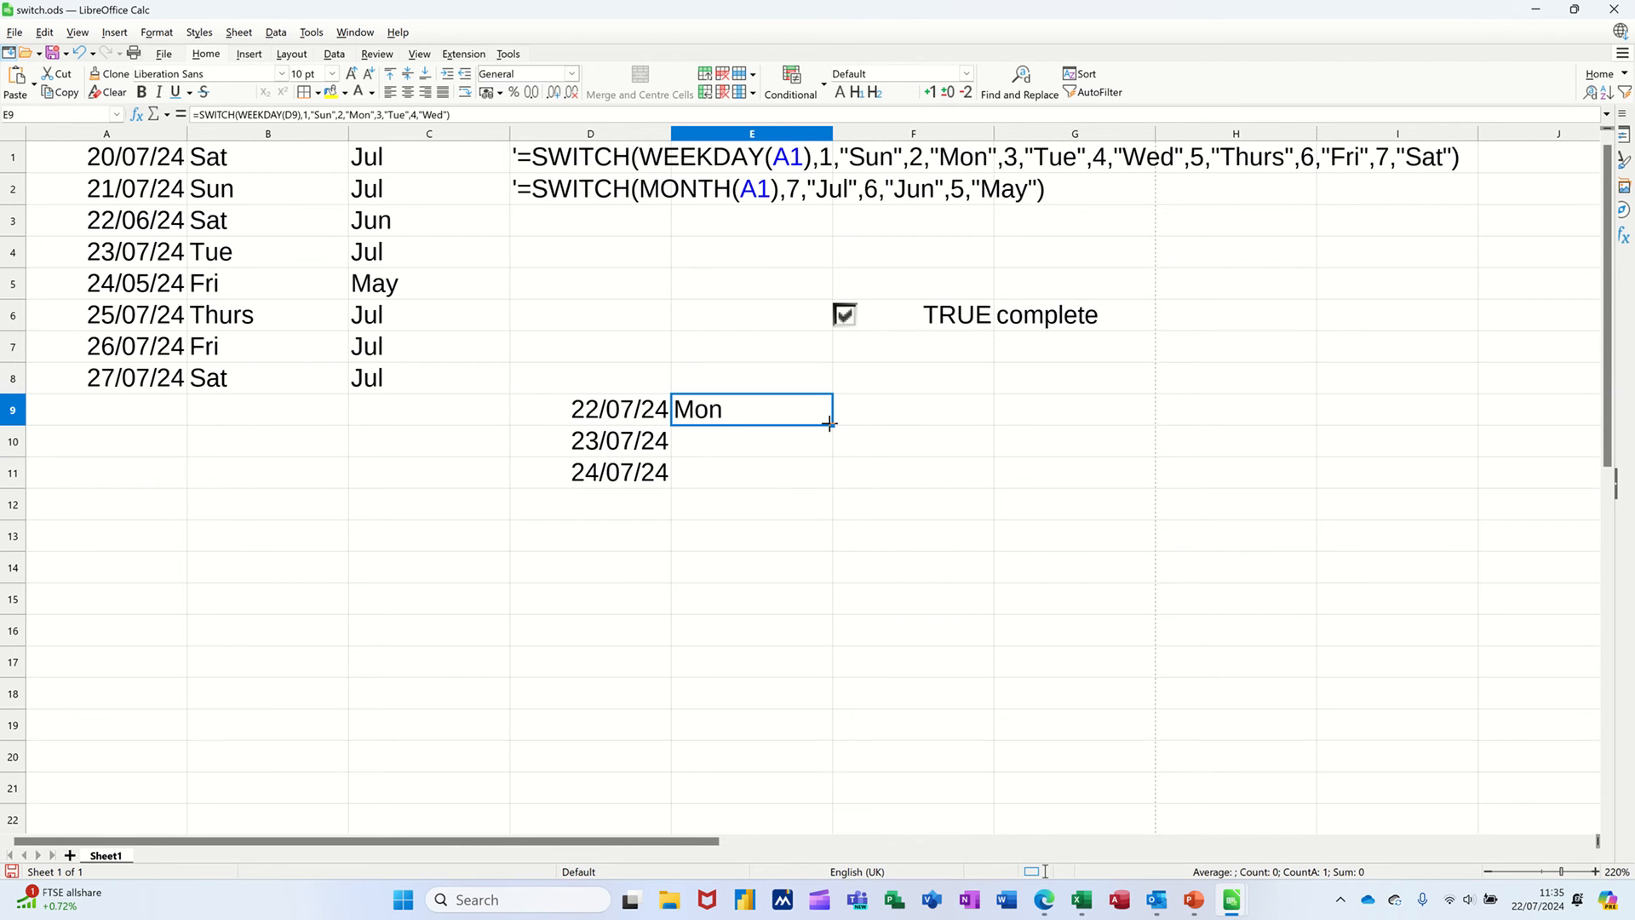
pyautogui.moveTo(830, 424); pyautogui.dragTo(826, 484)
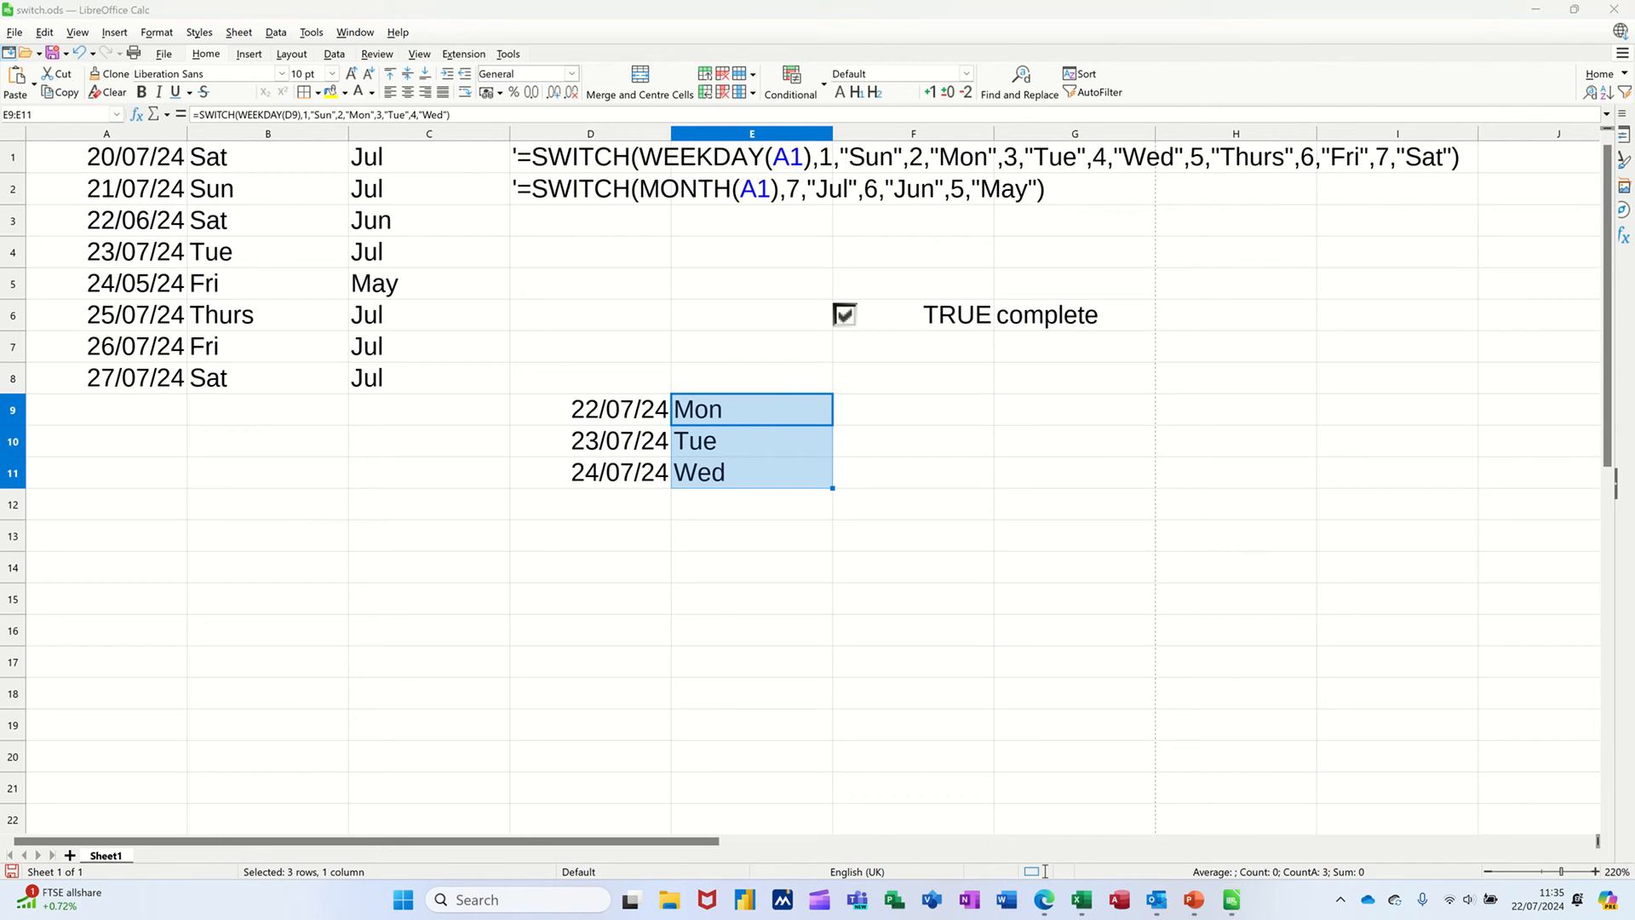
# Enter =D9 in F9 and fill it down to F11
pyautogui.click(911, 416)
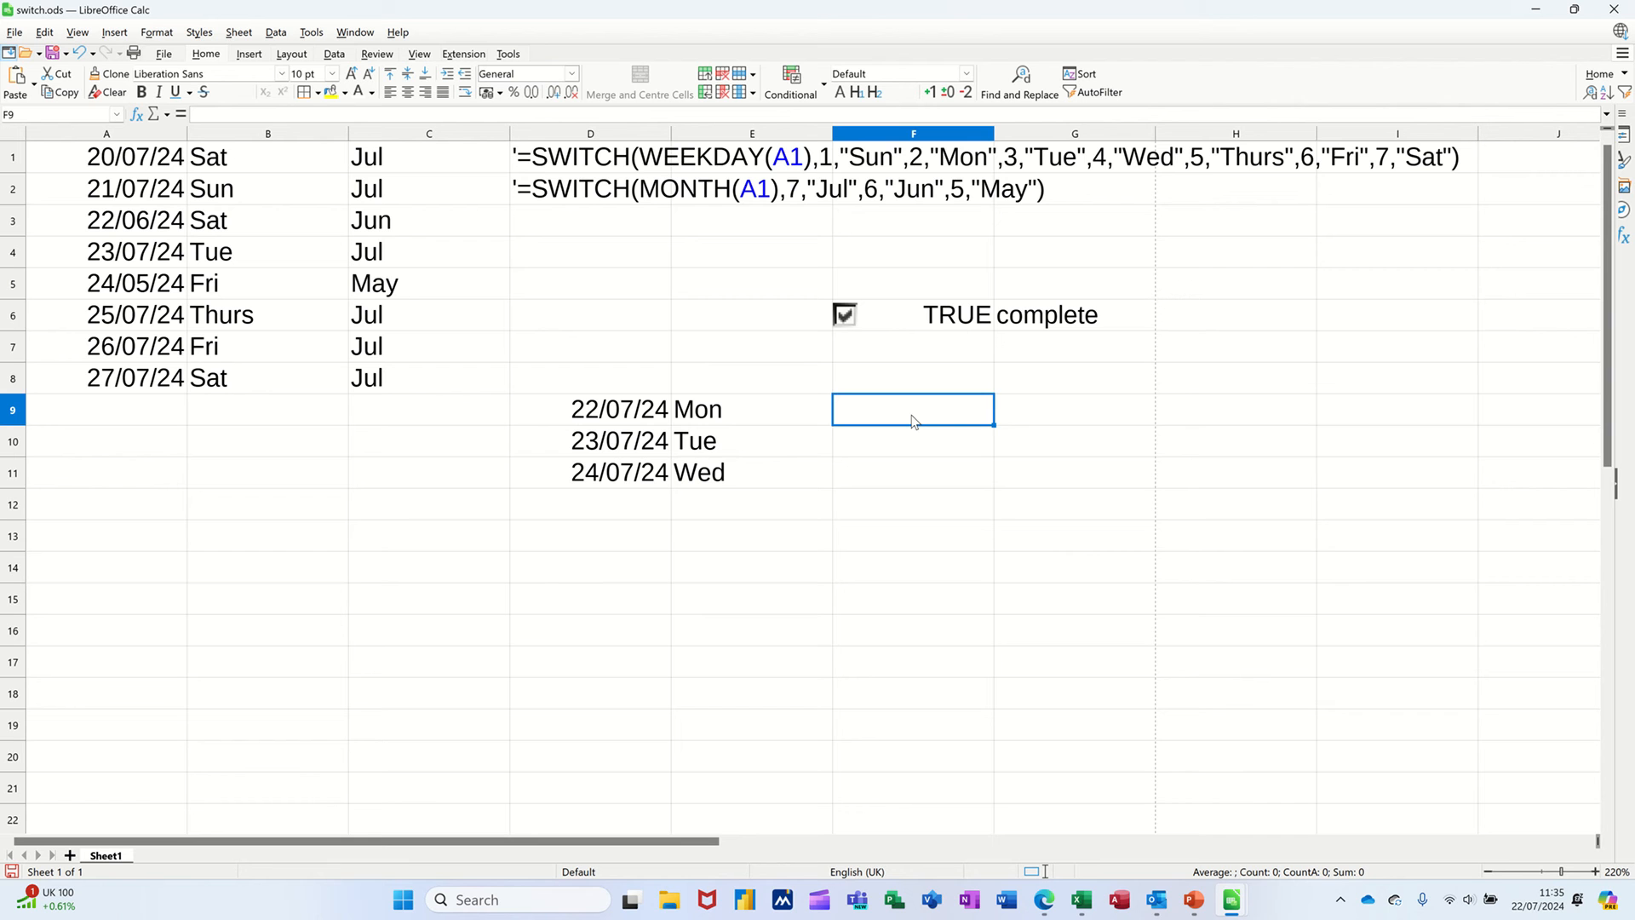
pyautogui.write('=')
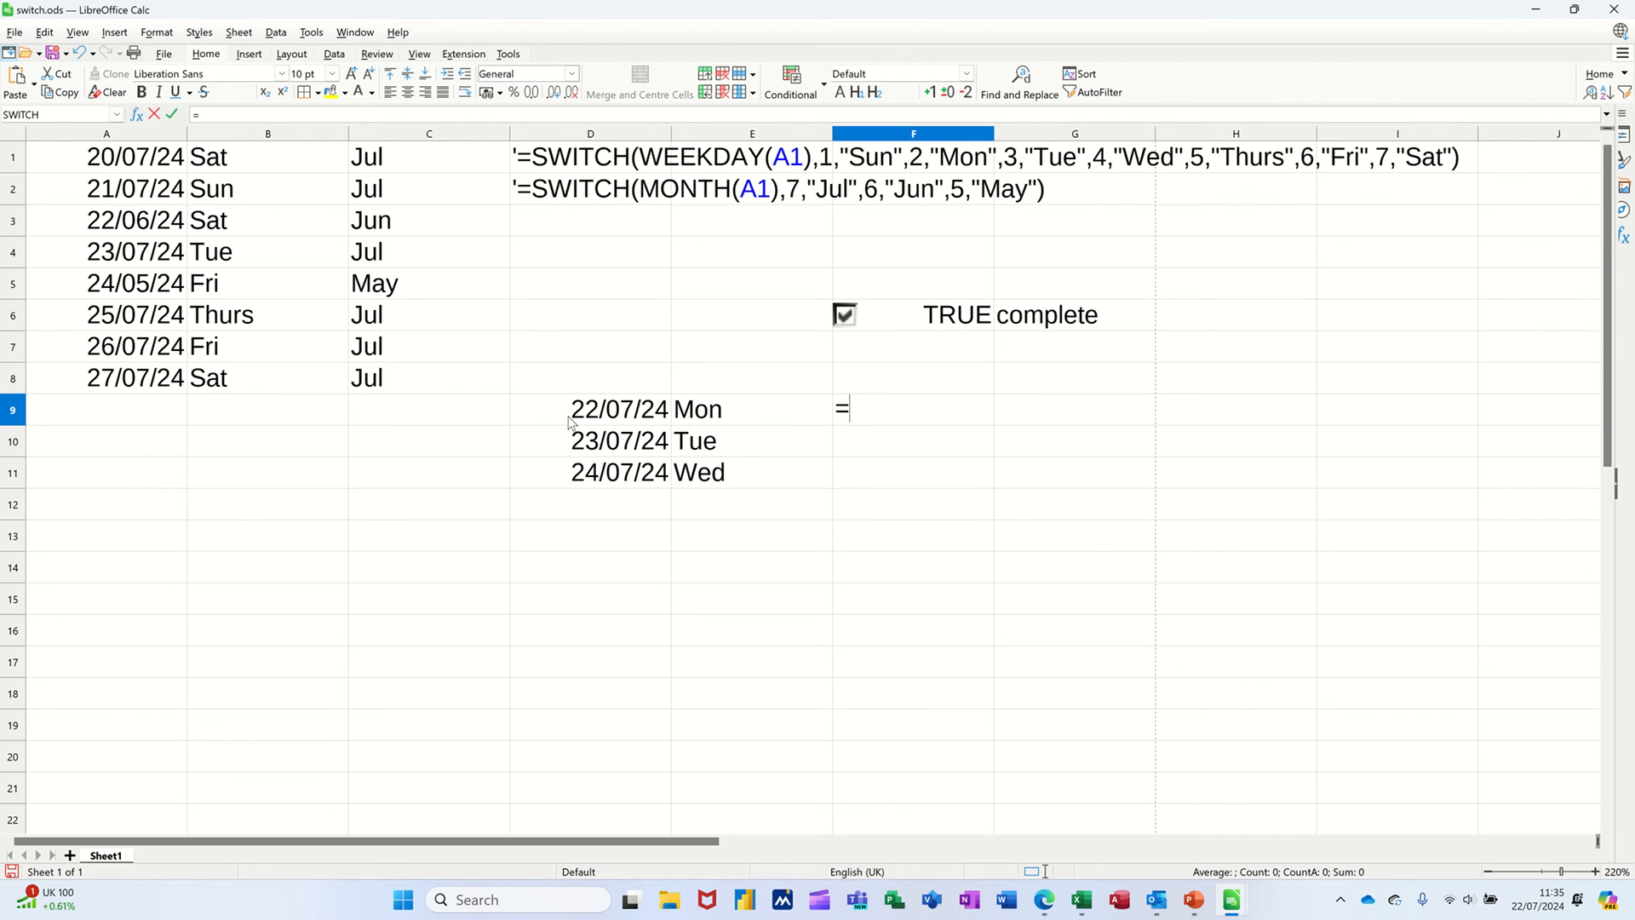
pyautogui.click(571, 421)
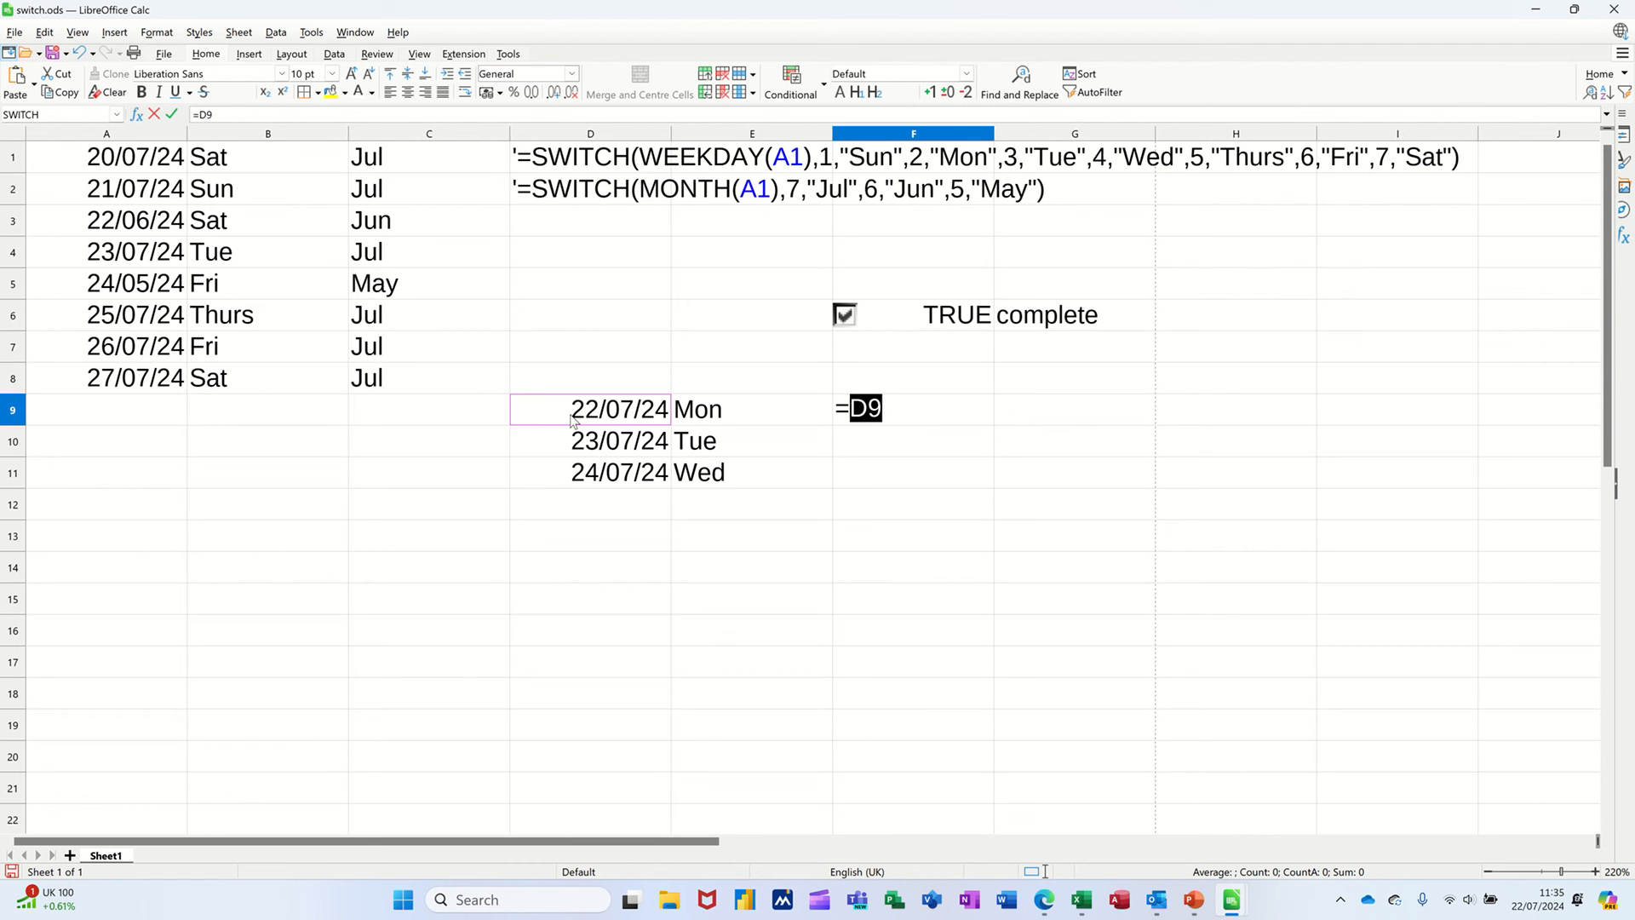
pyautogui.press('Return')
pyautogui.click(940, 412)
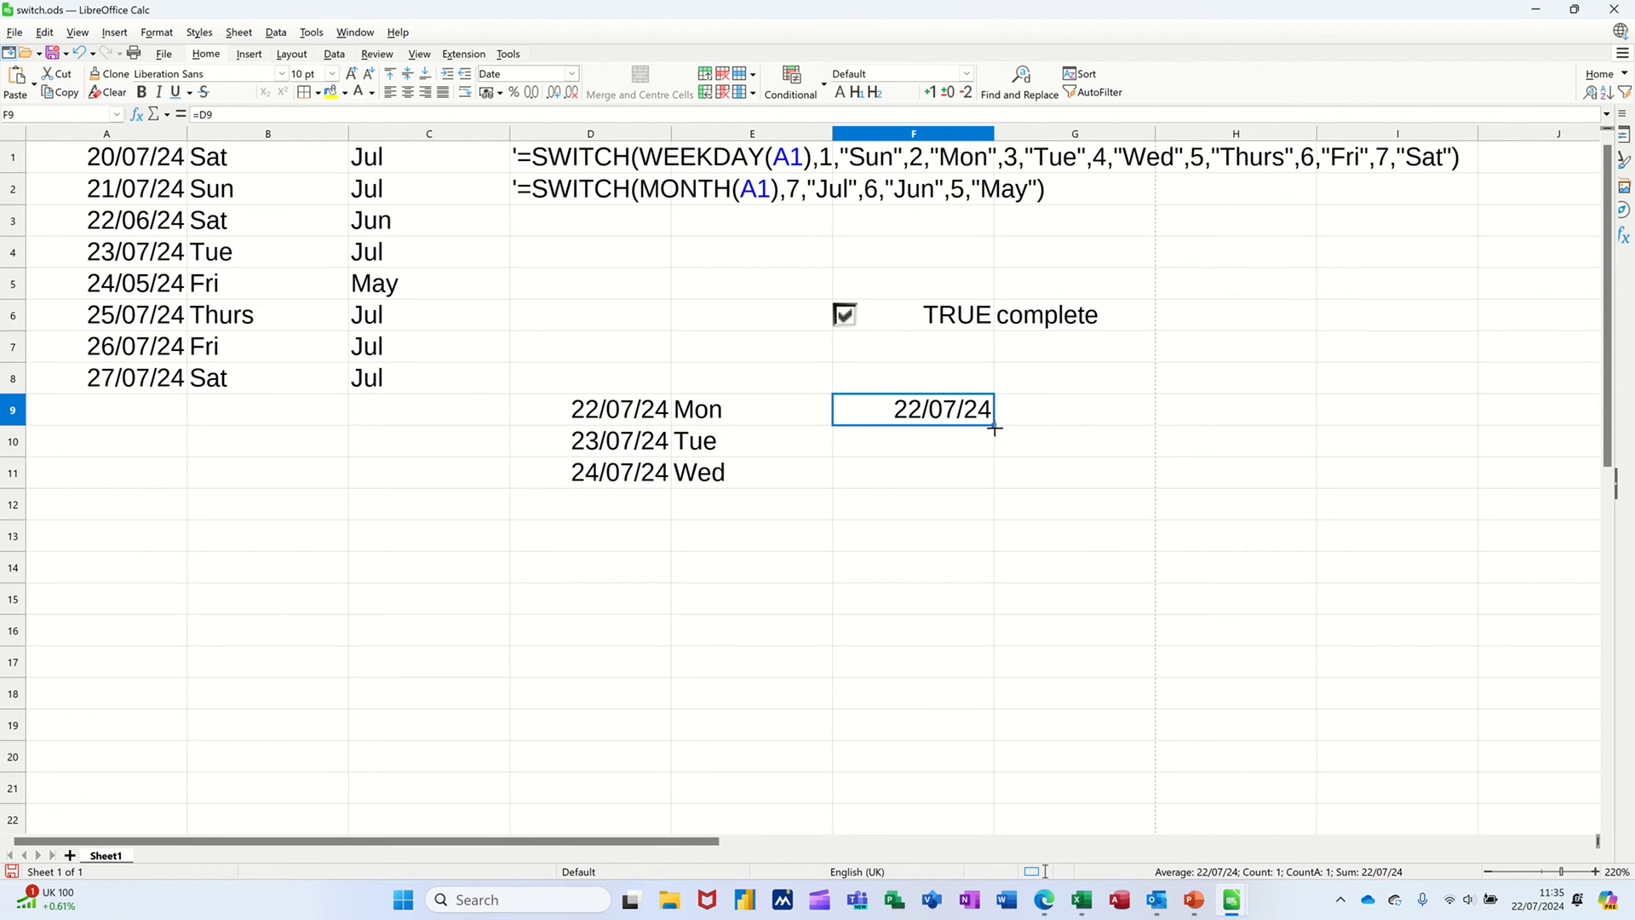
pyautogui.moveTo(994, 428); pyautogui.dragTo(992, 481)
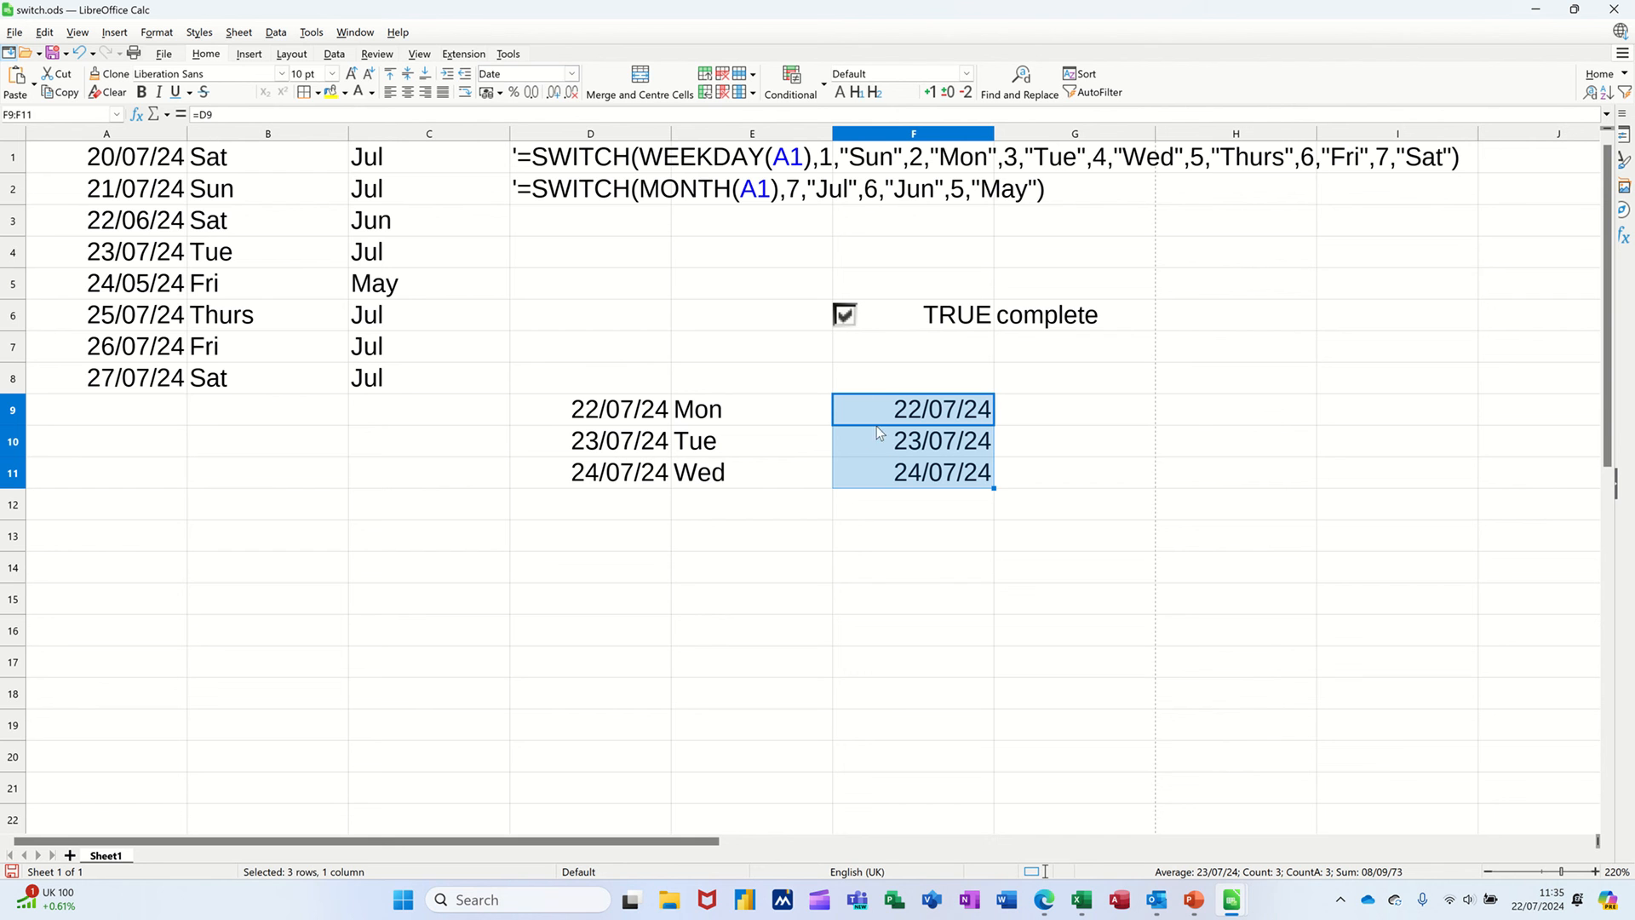
# Try the custom format code DDd on F9:F11 to show the dates as weekday names, and clear the cells' contents again
pyautogui.rightClick(903, 416)
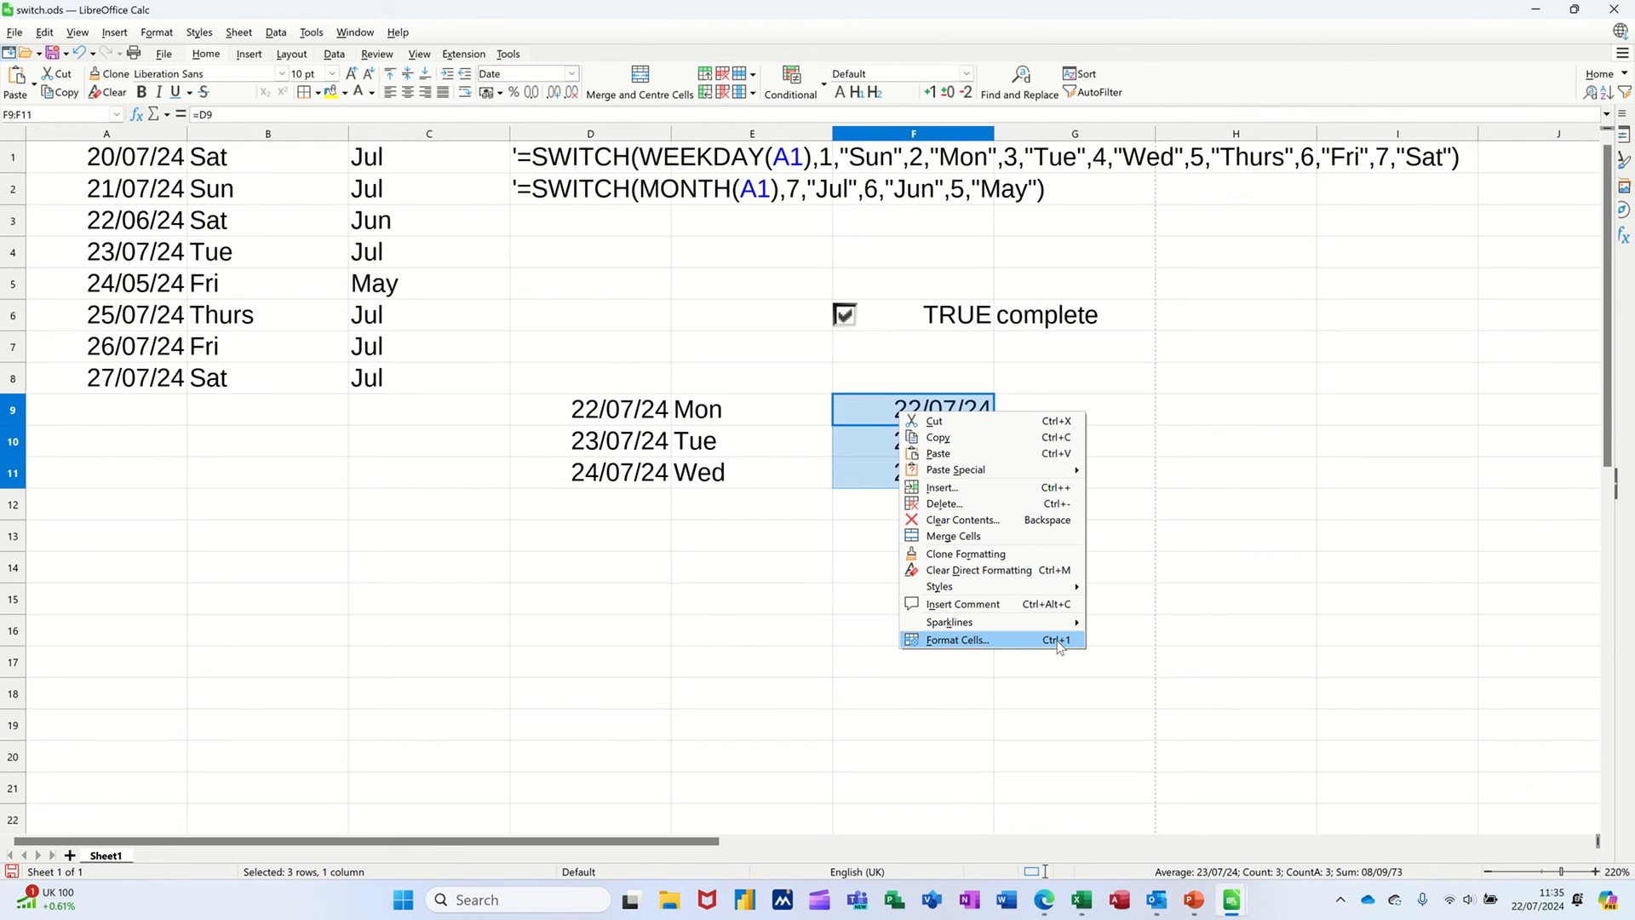
pyautogui.click(1033, 642)
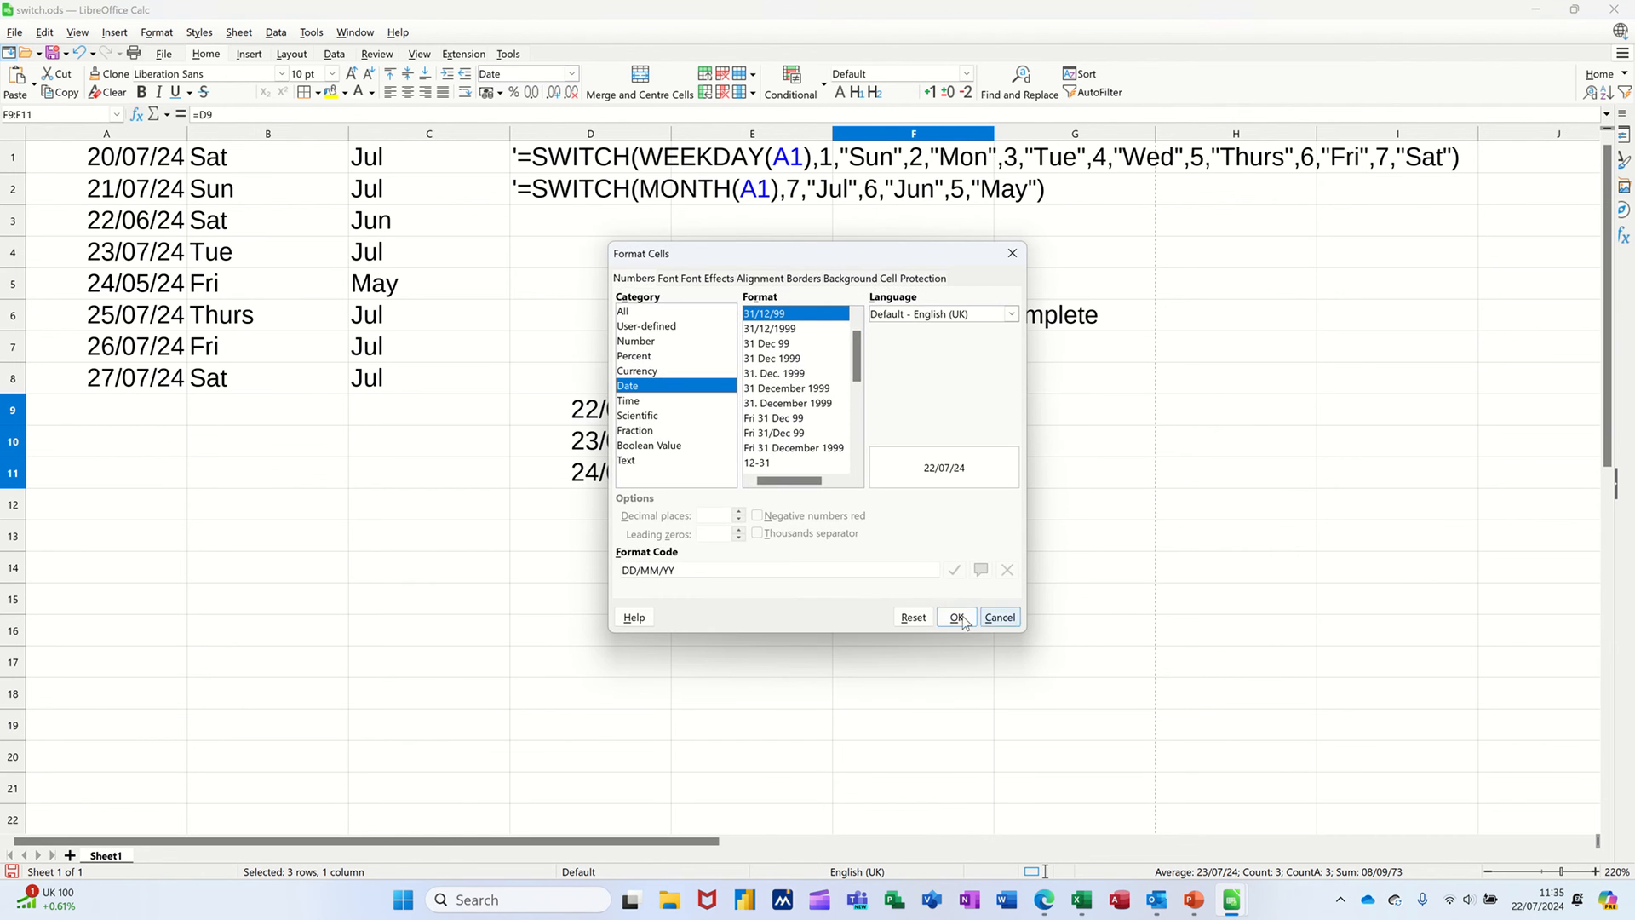
pyautogui.click(704, 572)
pyautogui.press('BackSpace')
pyautogui.press('BackSpace')
pyautogui.press('BackSpace')
pyautogui.press('BackSpace')
pyautogui.press('BackSpace')
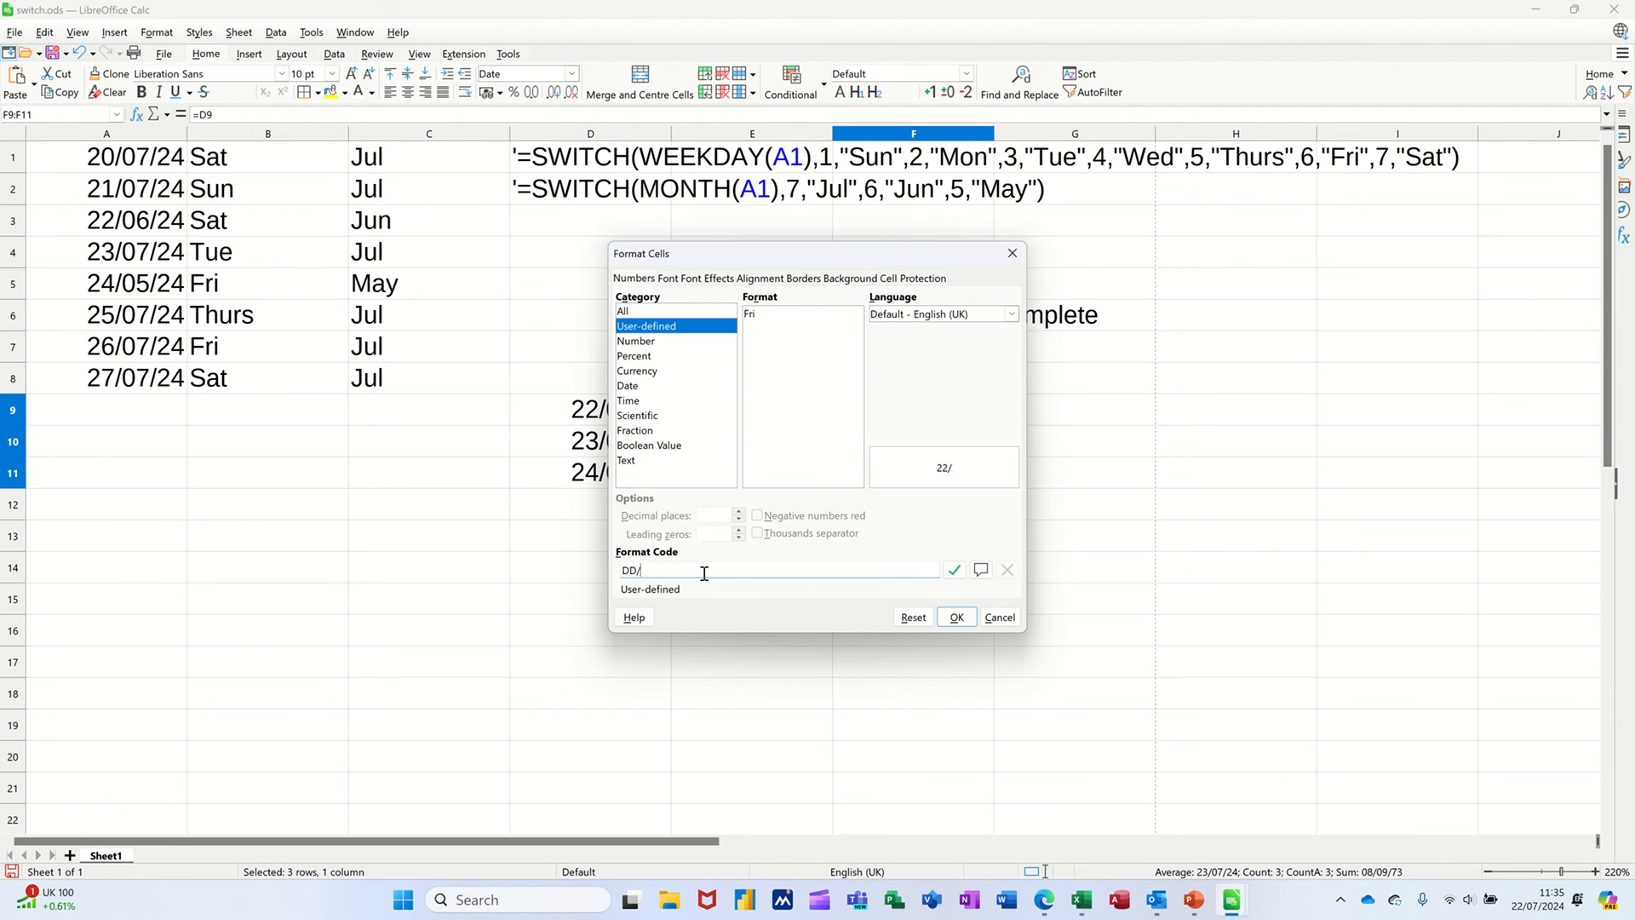
pyautogui.press('BackSpace')
pyautogui.write('d')
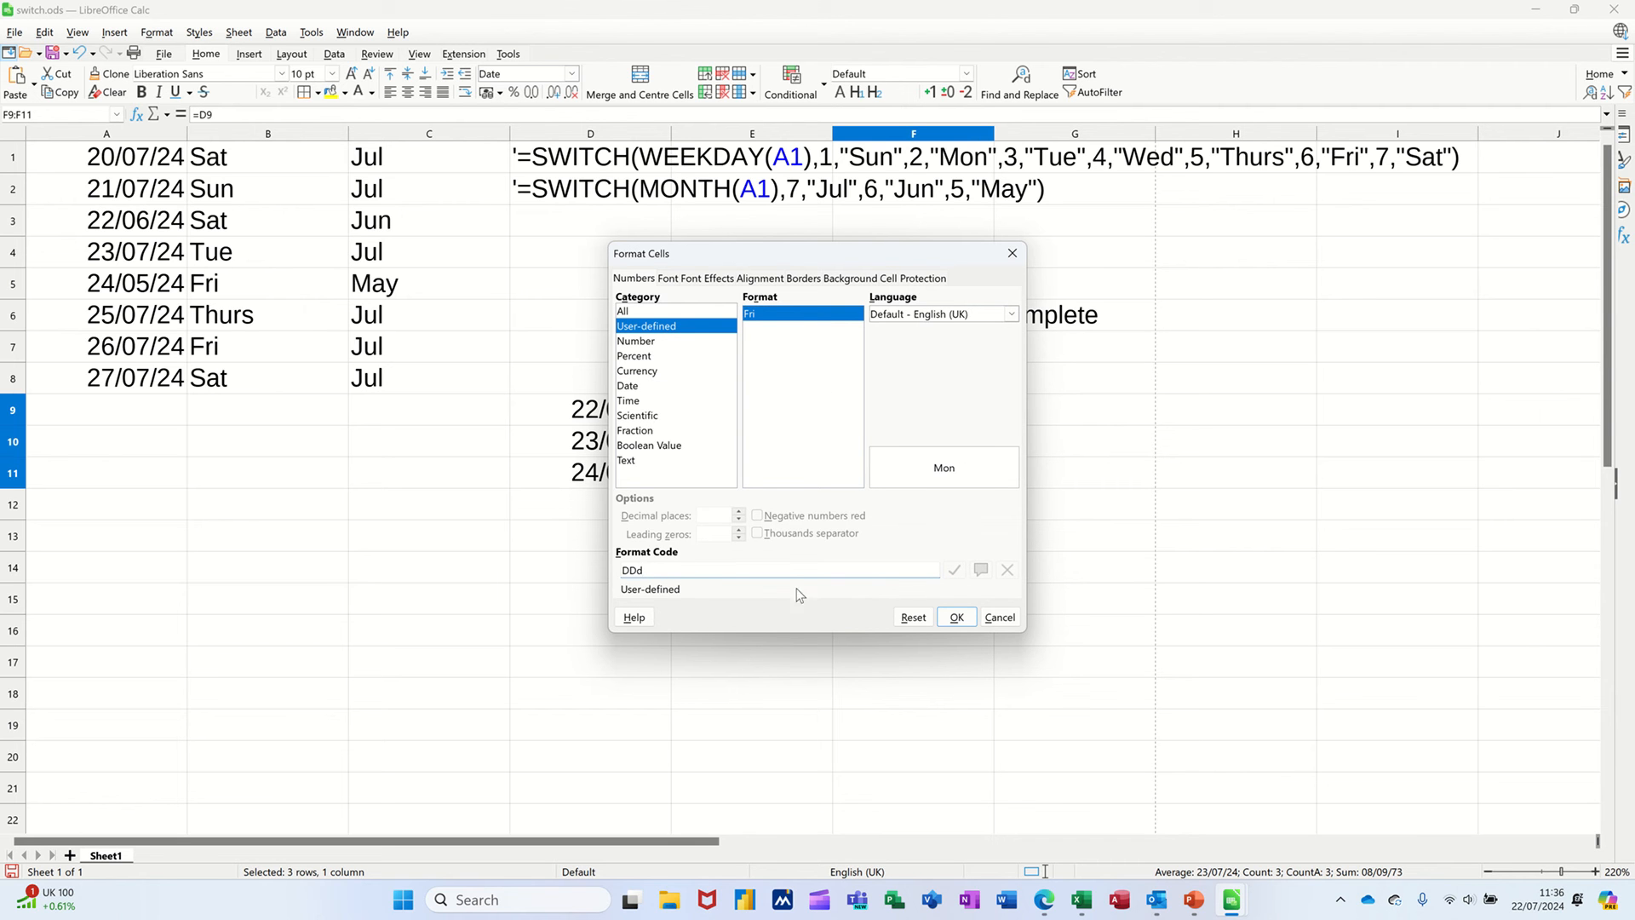
pyautogui.click(955, 618)
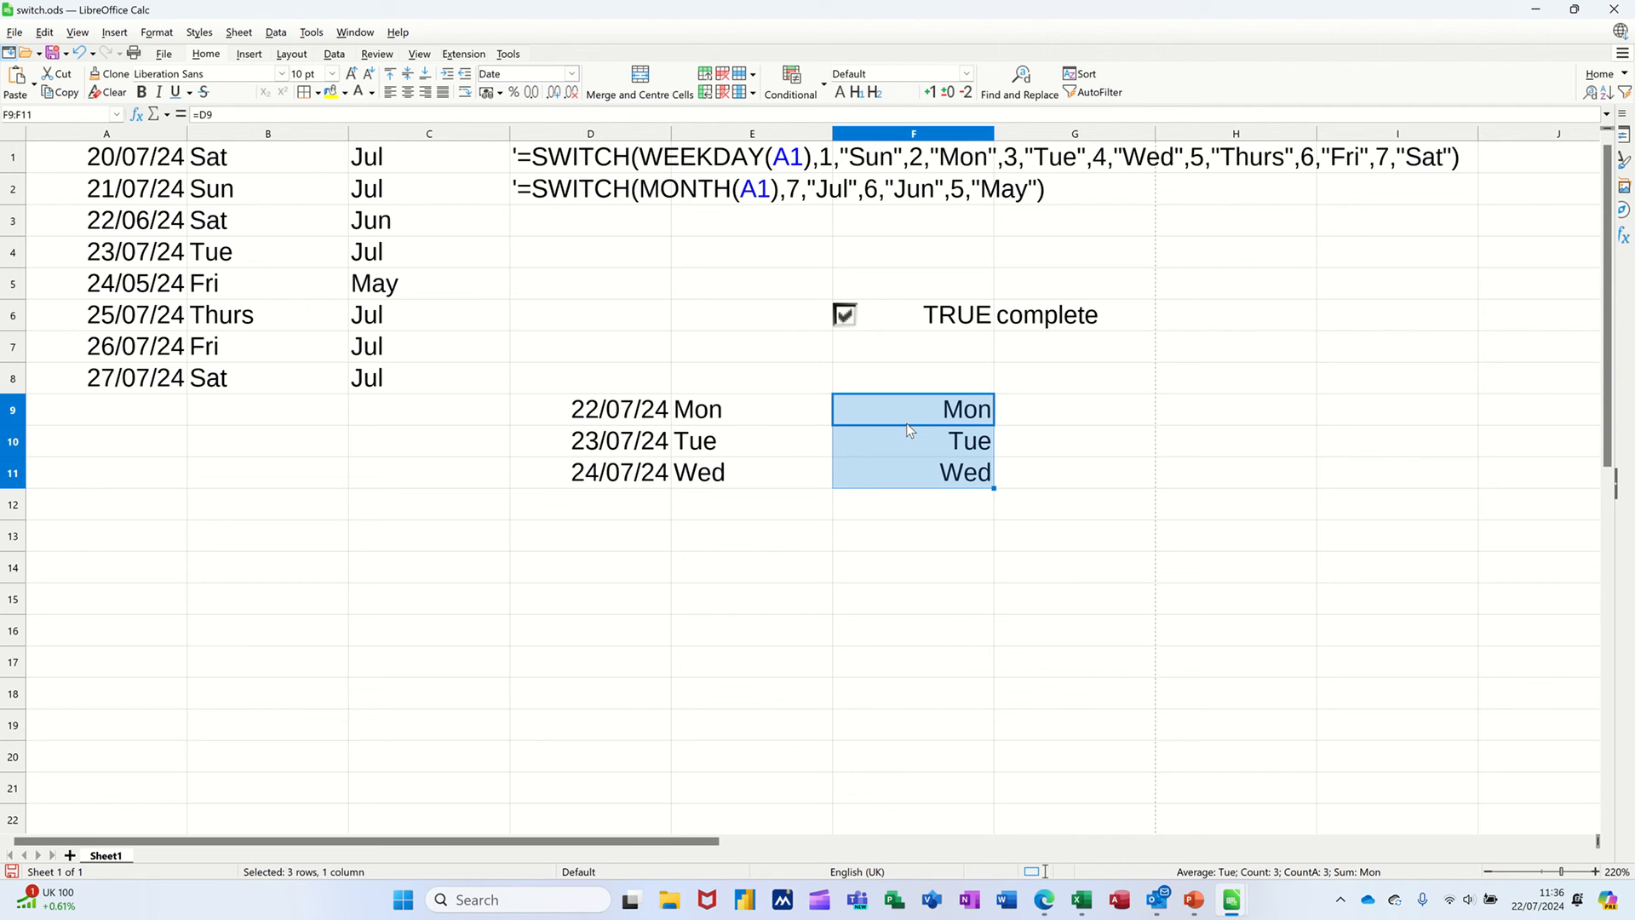
pyautogui.press('Delete')
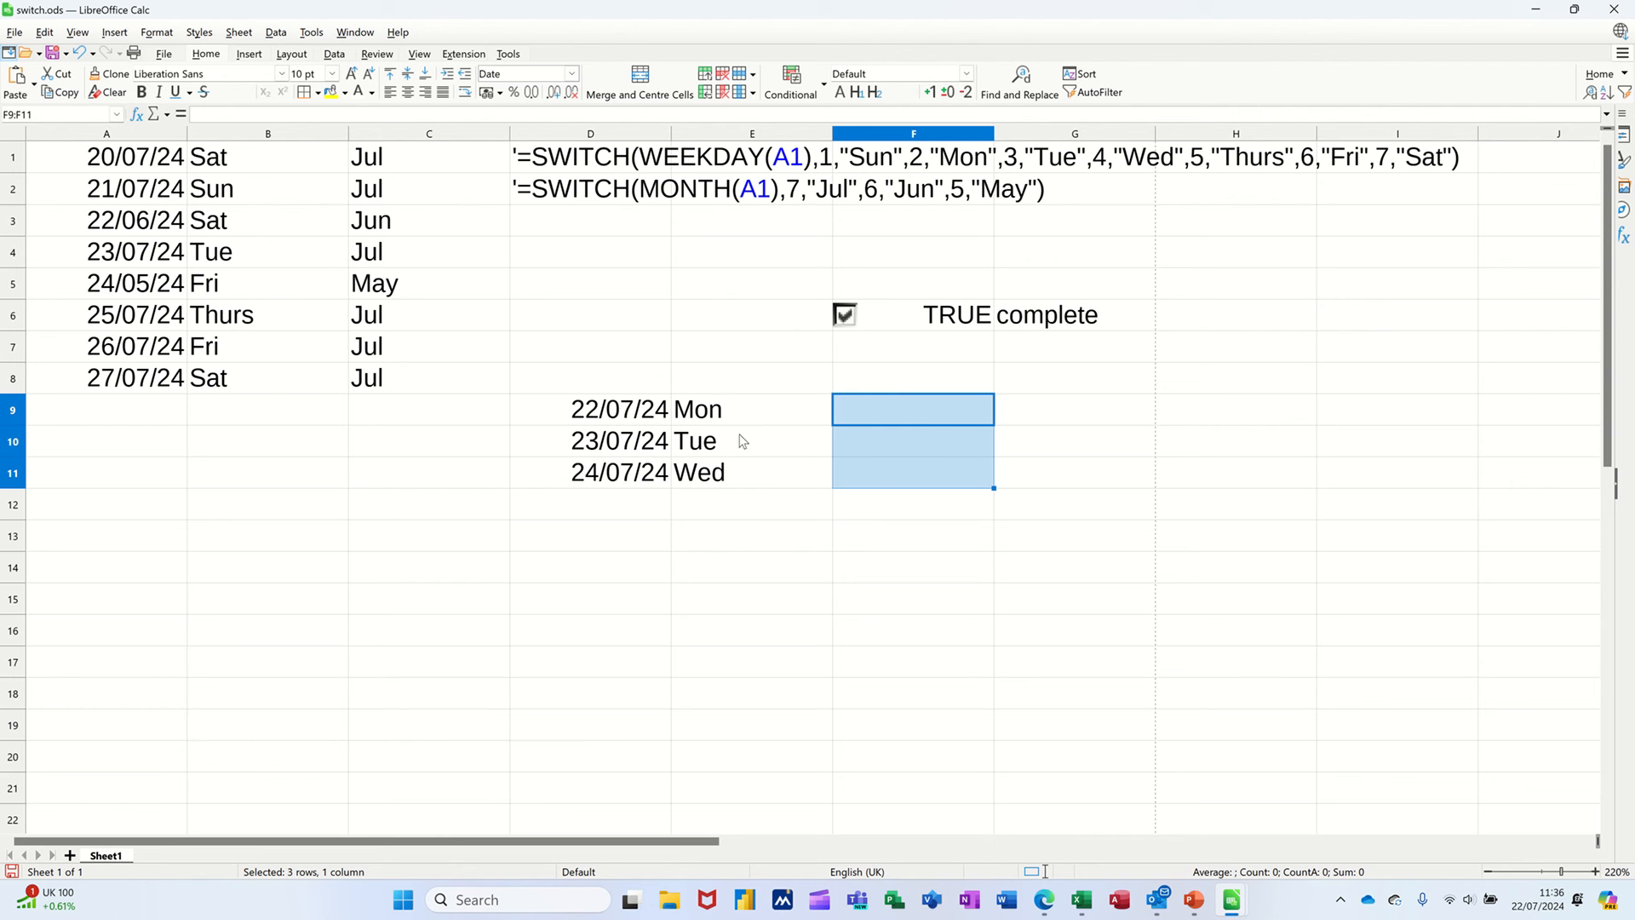
# Start a SWITCH formula in C9 with month(d9) as its expression
pyautogui.click(436, 417)
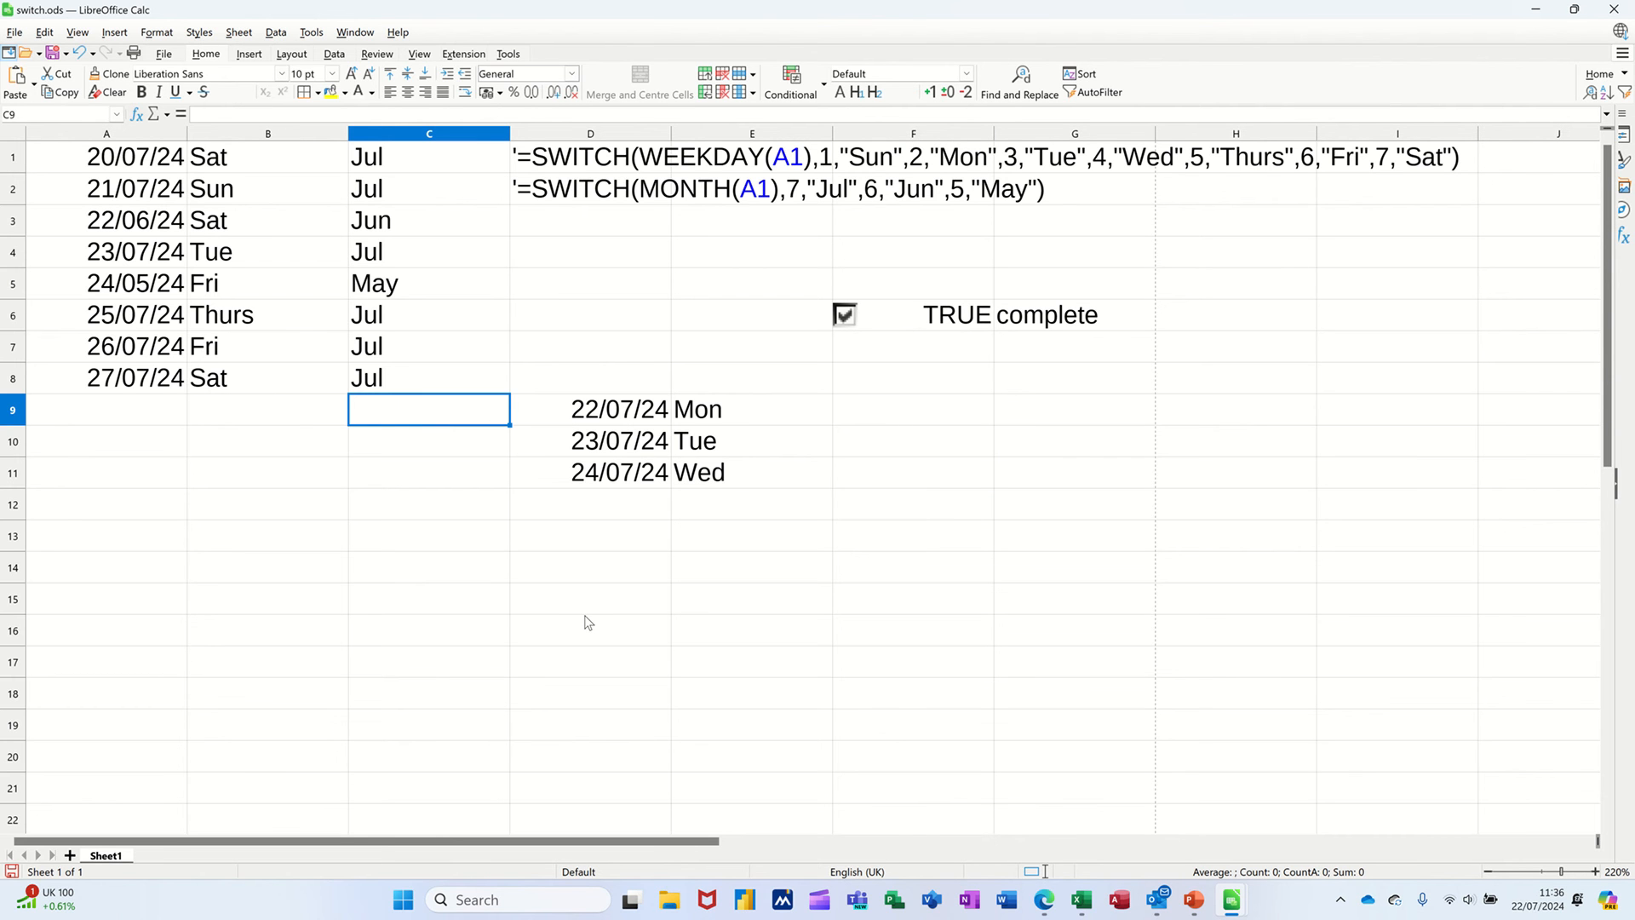
pyautogui.write('=')
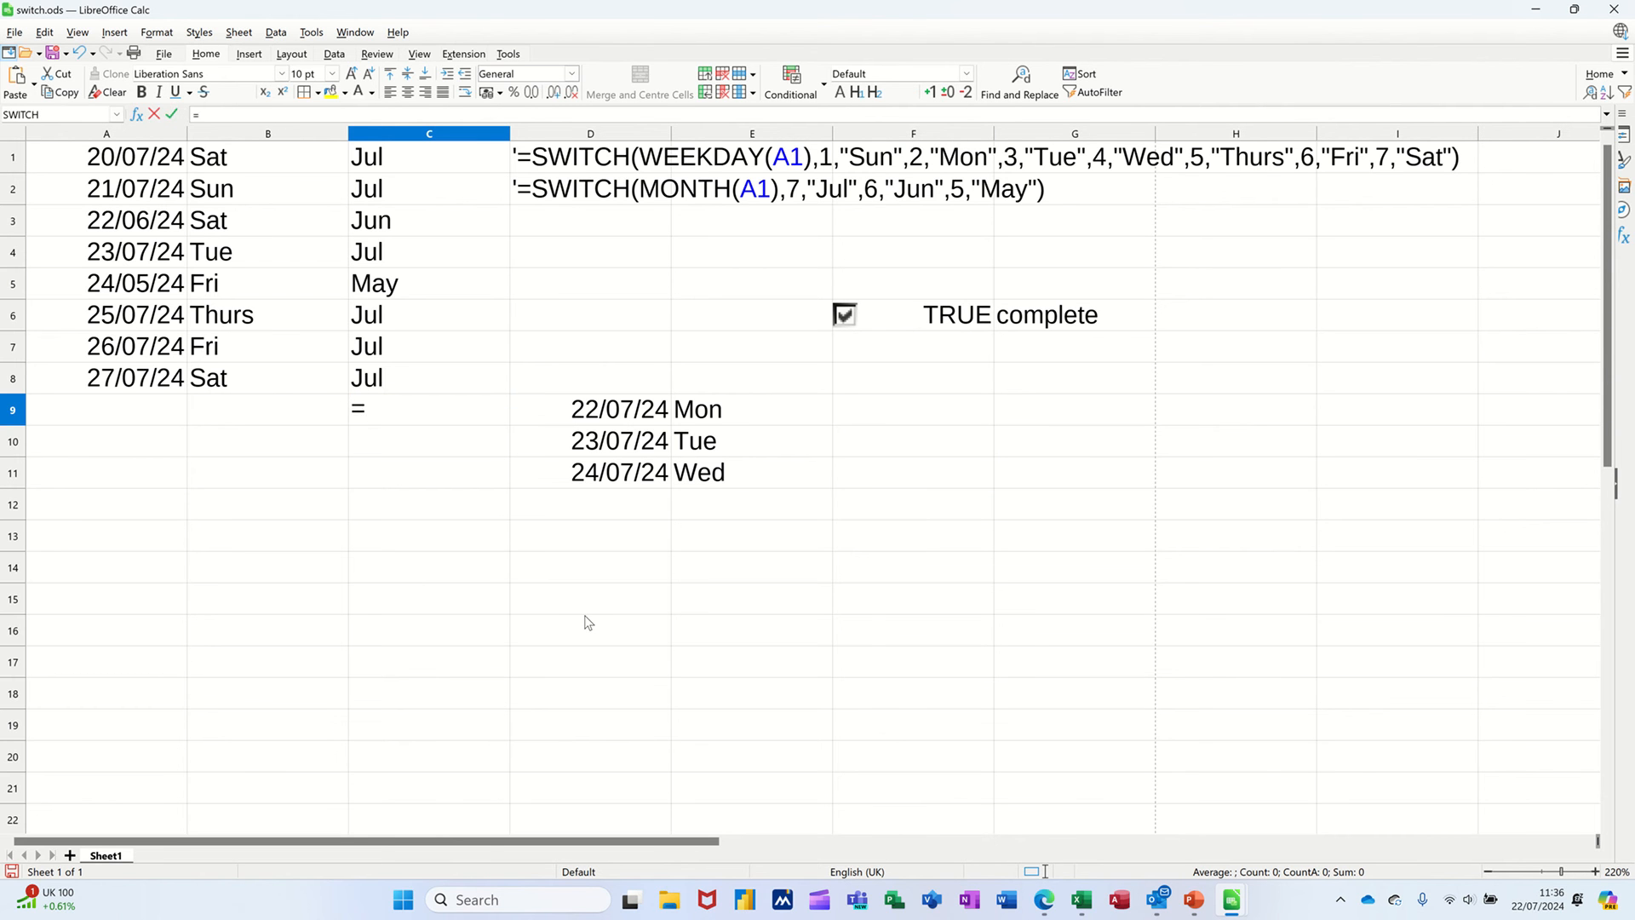
pyautogui.write('switch')
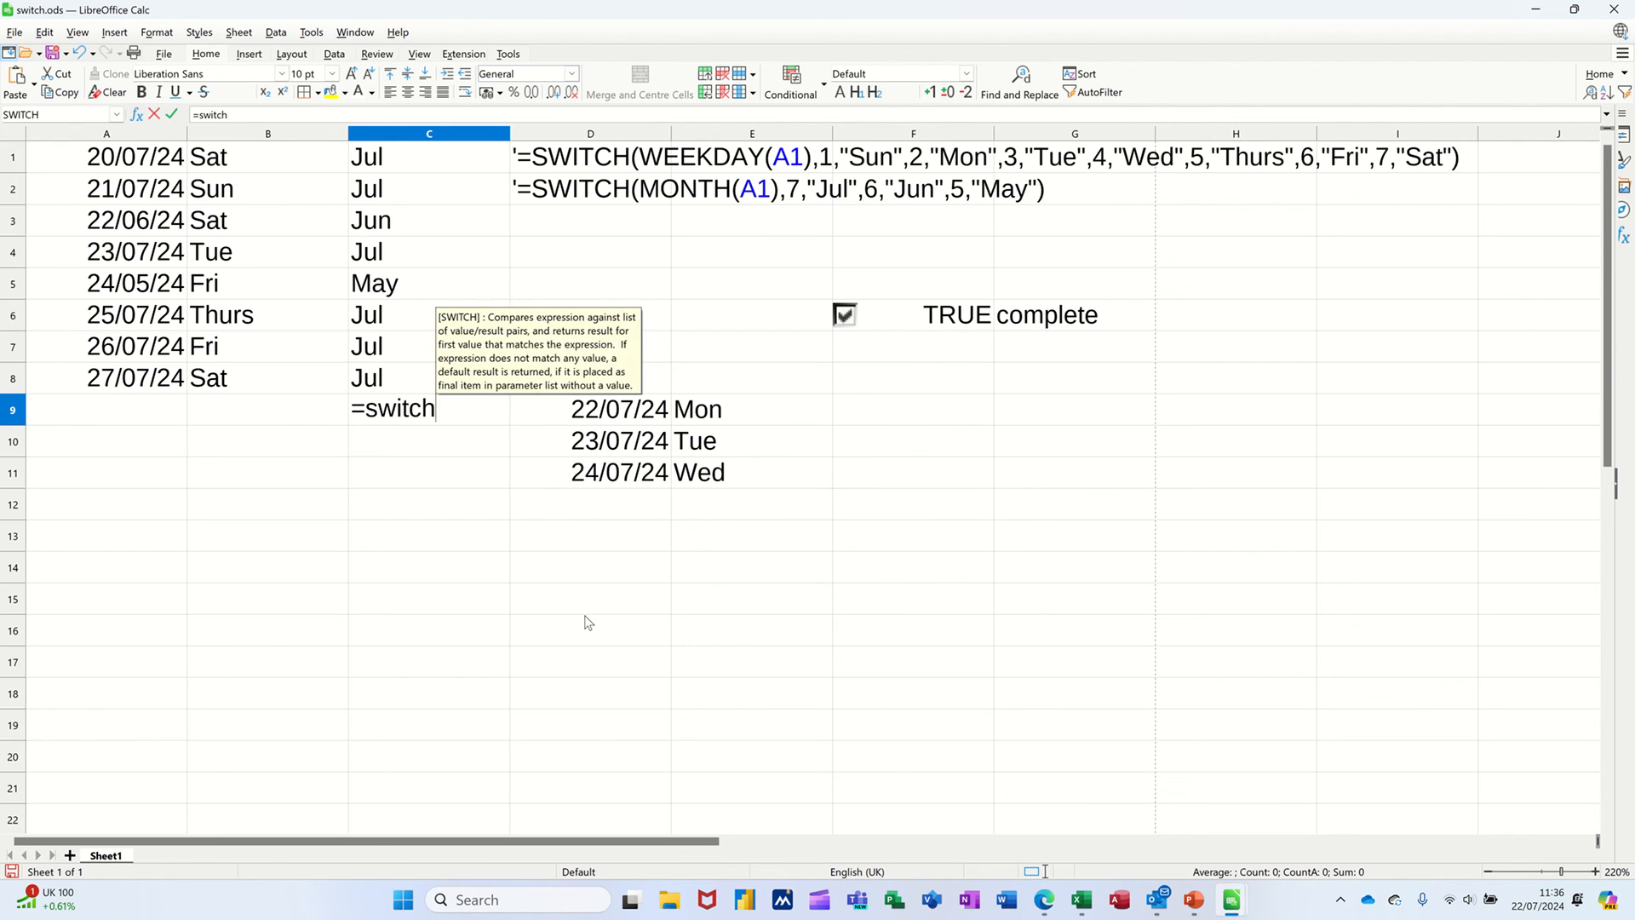
pyautogui.write('(')
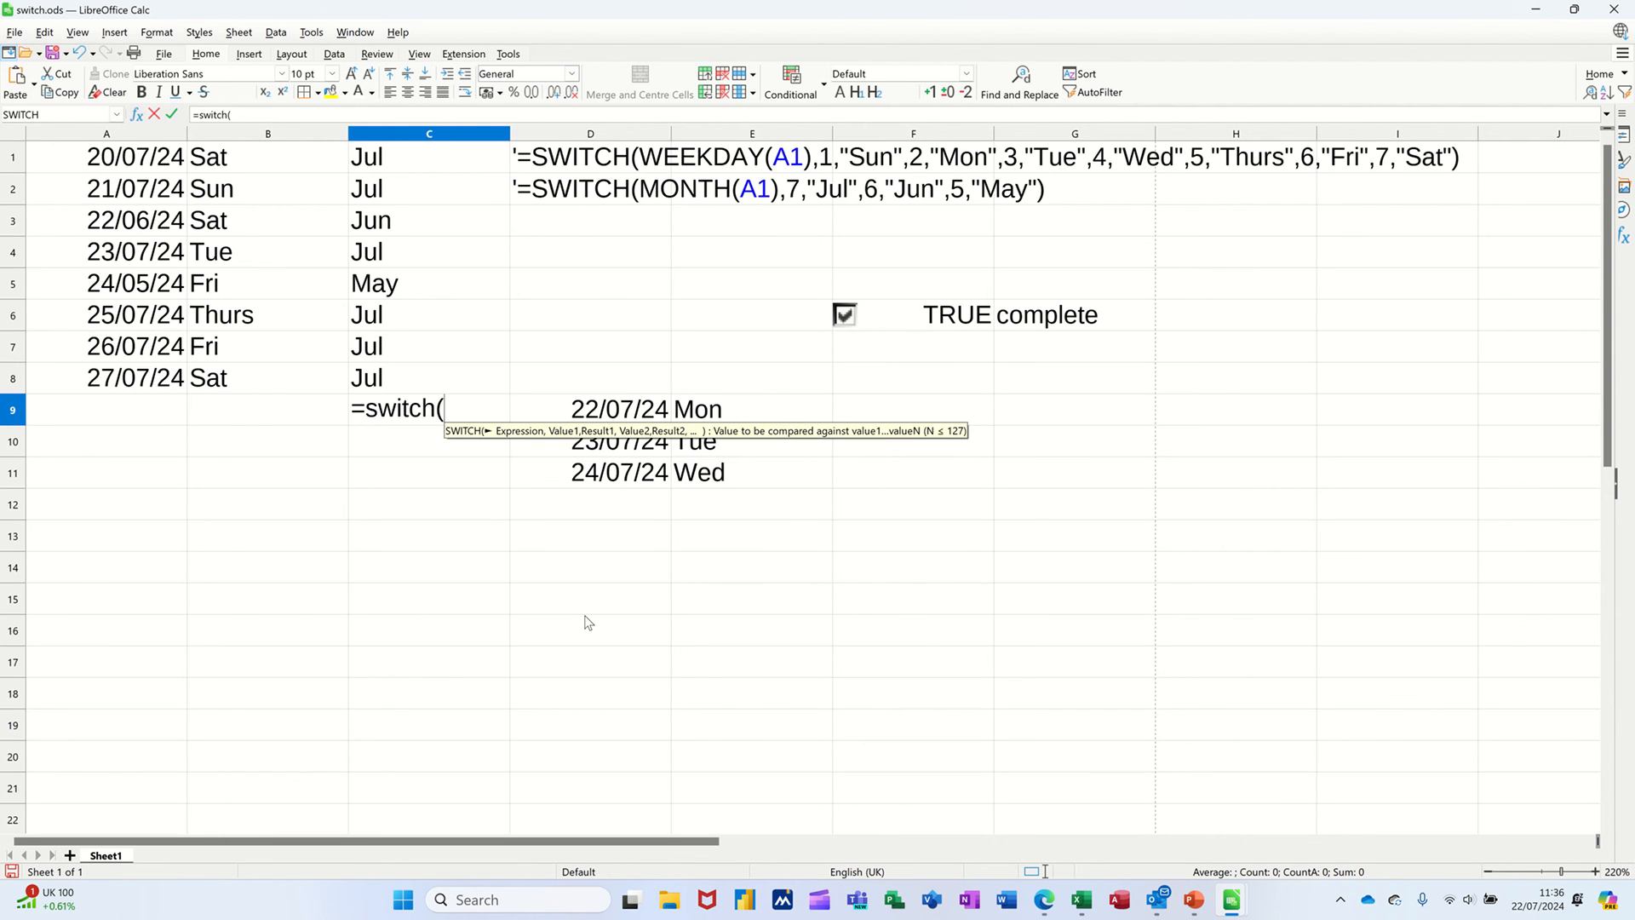
pyautogui.write('month')
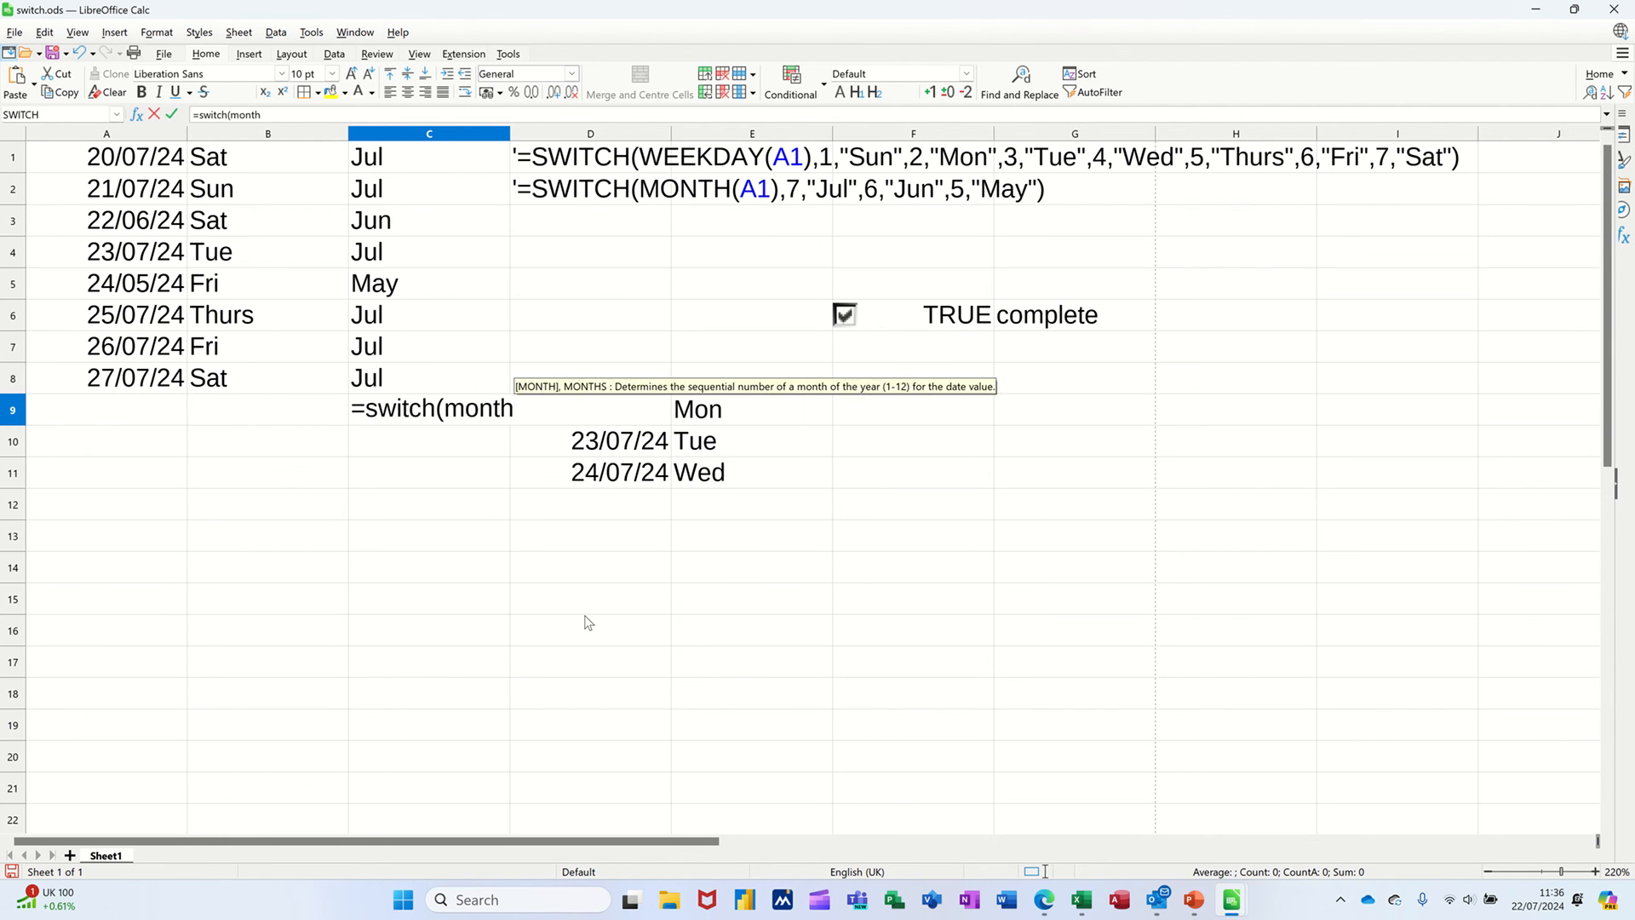
pyautogui.write('(')
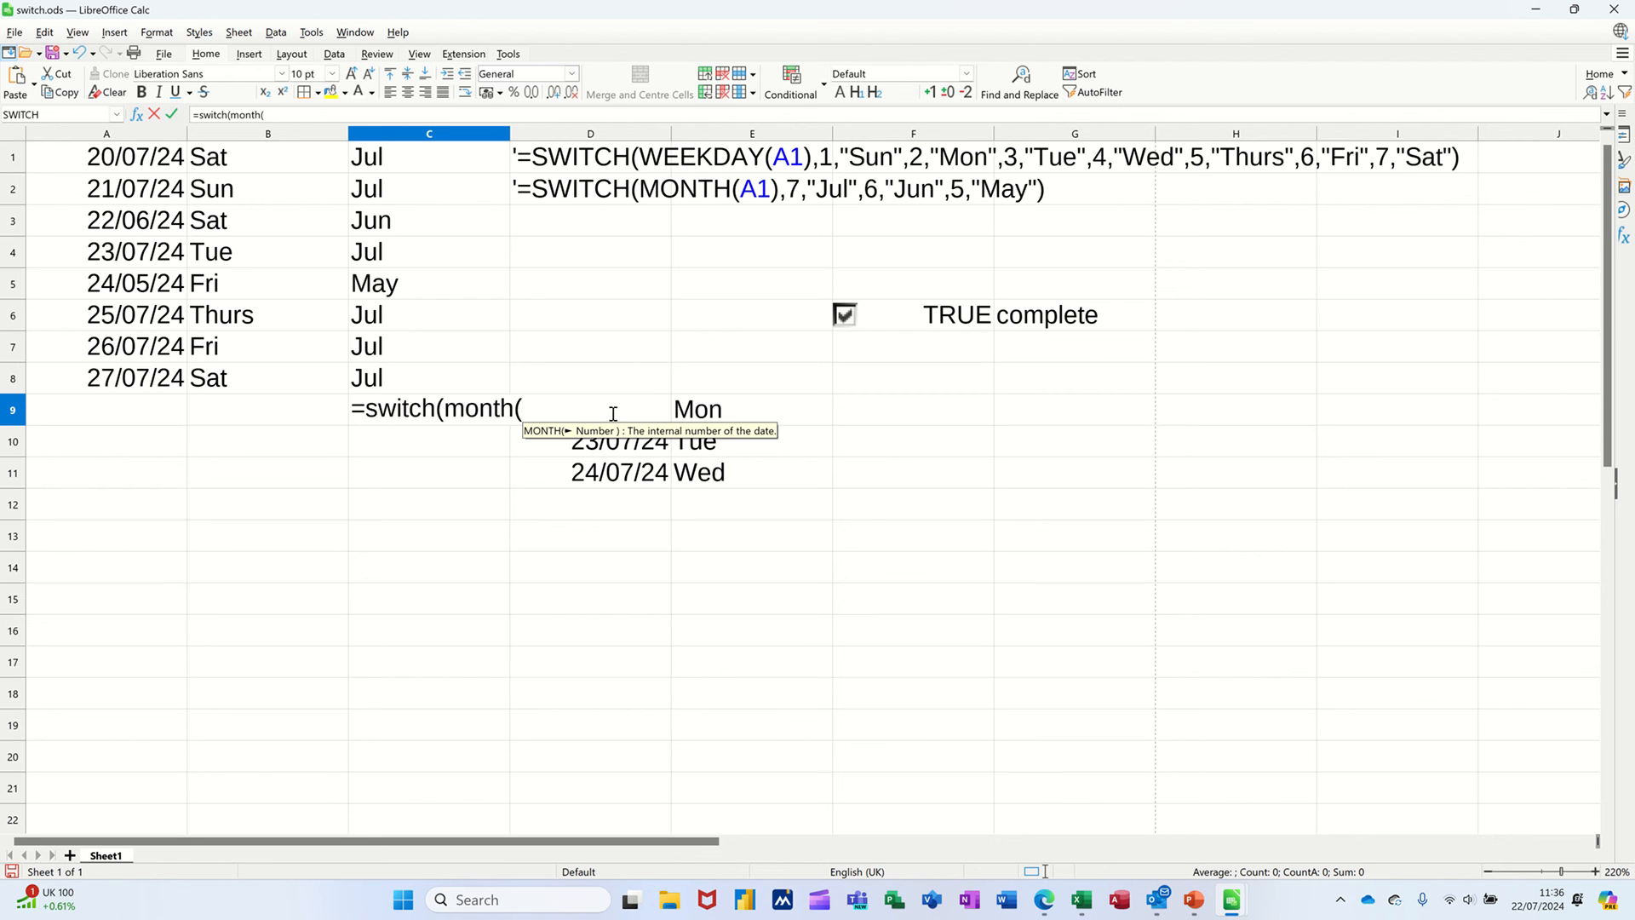
pyautogui.write('d9')
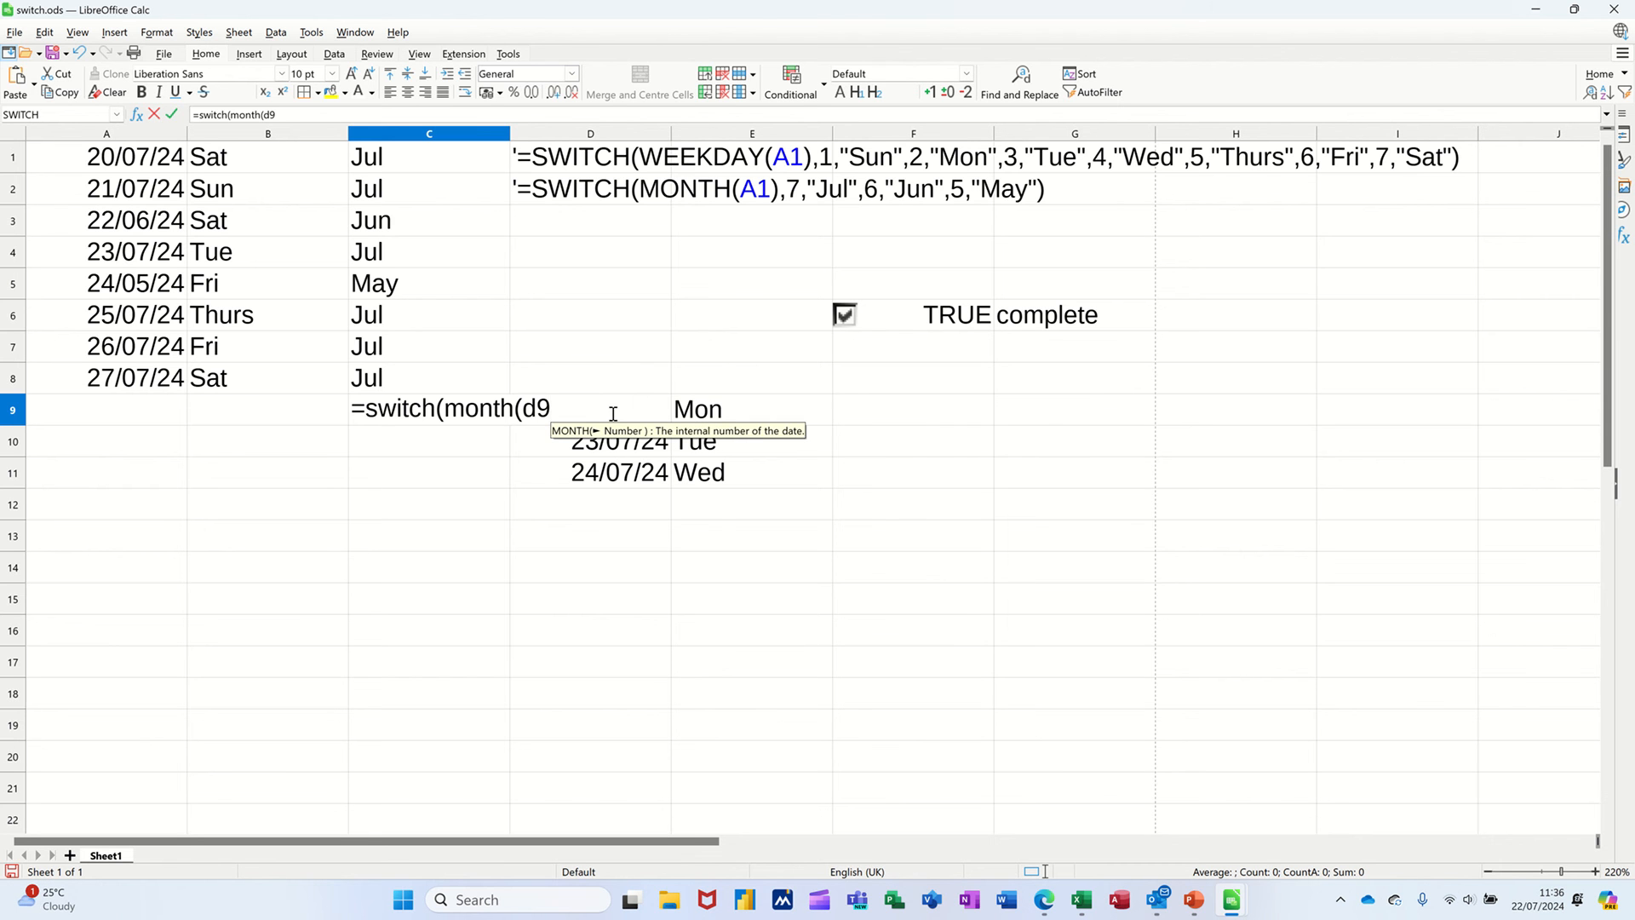
pyautogui.write(')')
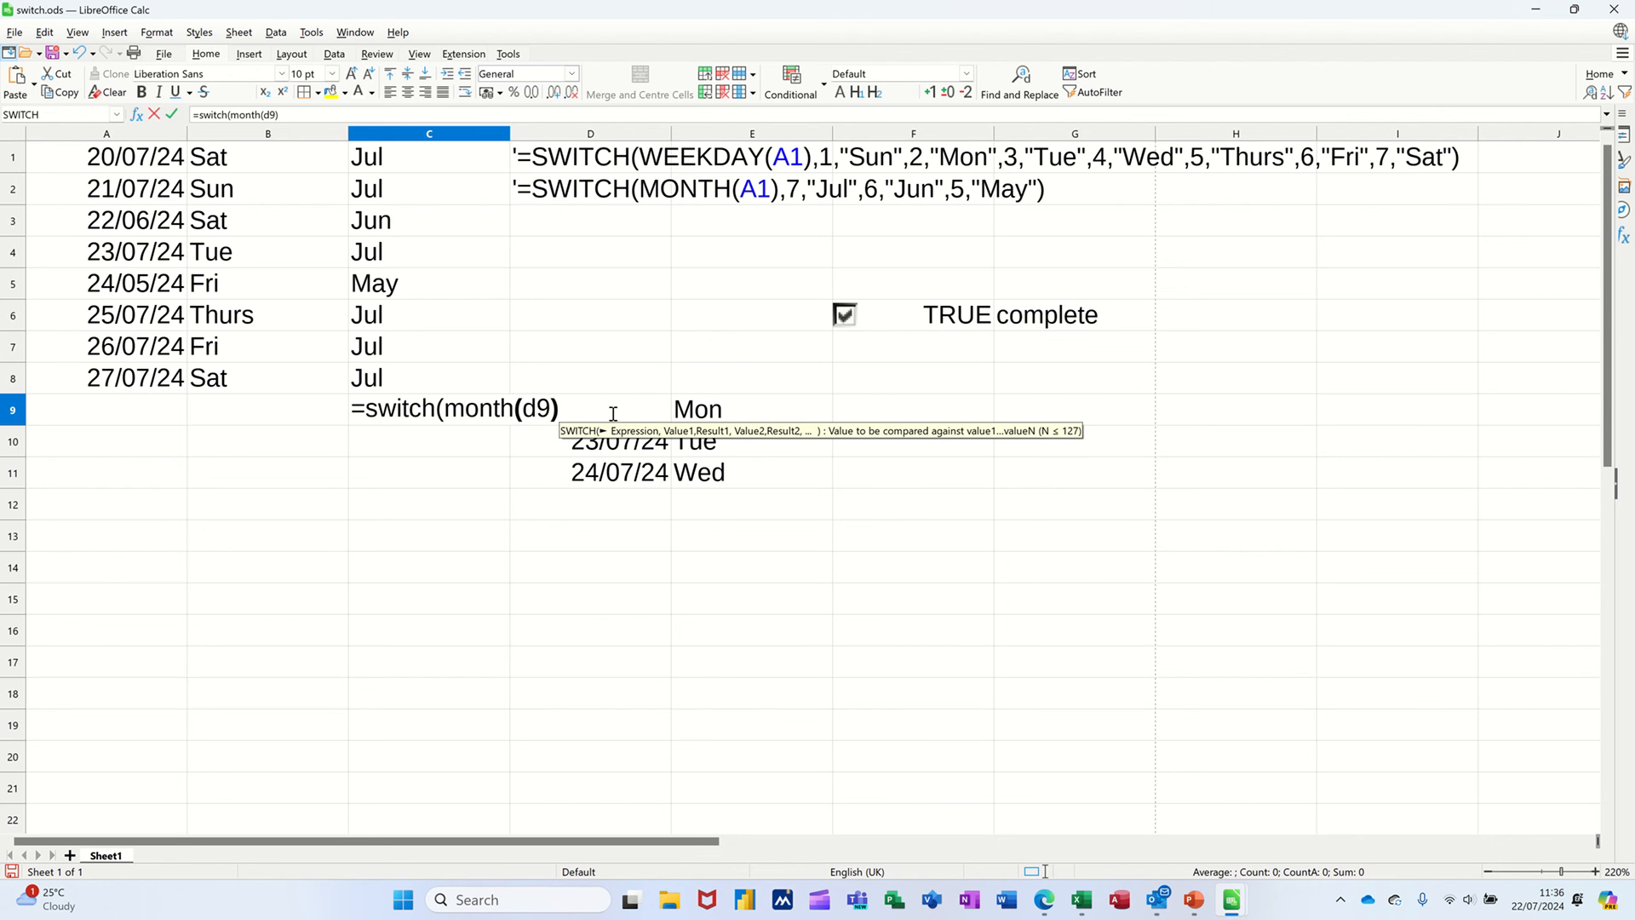
# Complete the C9 formula with the pairs 7,"Jul" and 6,"Jun", and fill it down to C11
pyautogui.write(',')
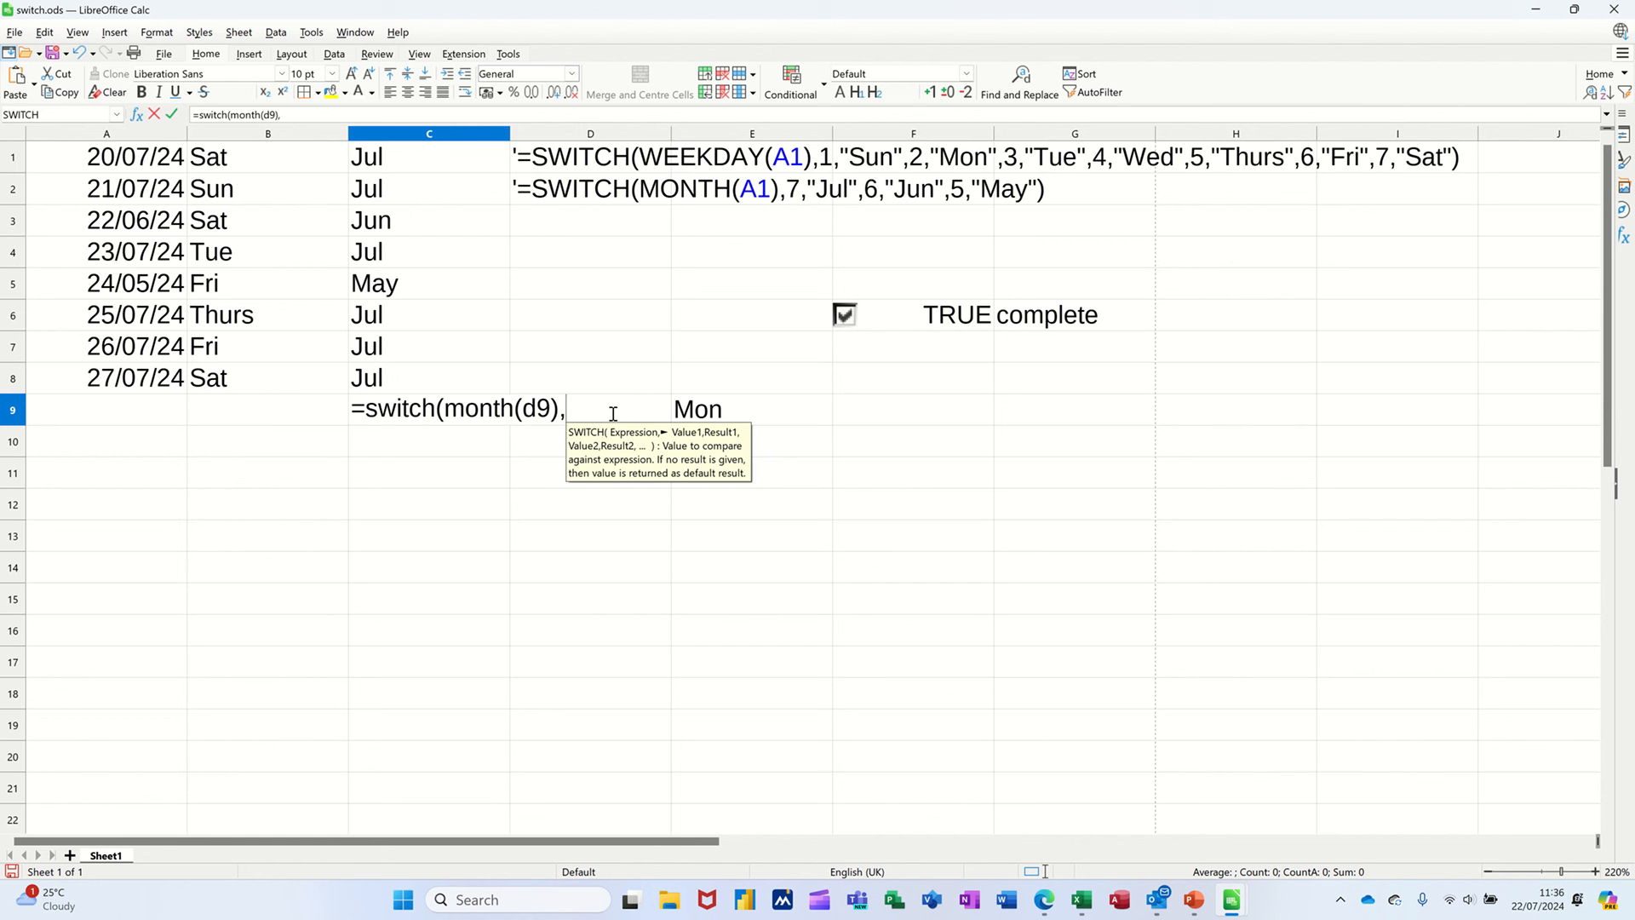
pyautogui.write('7')
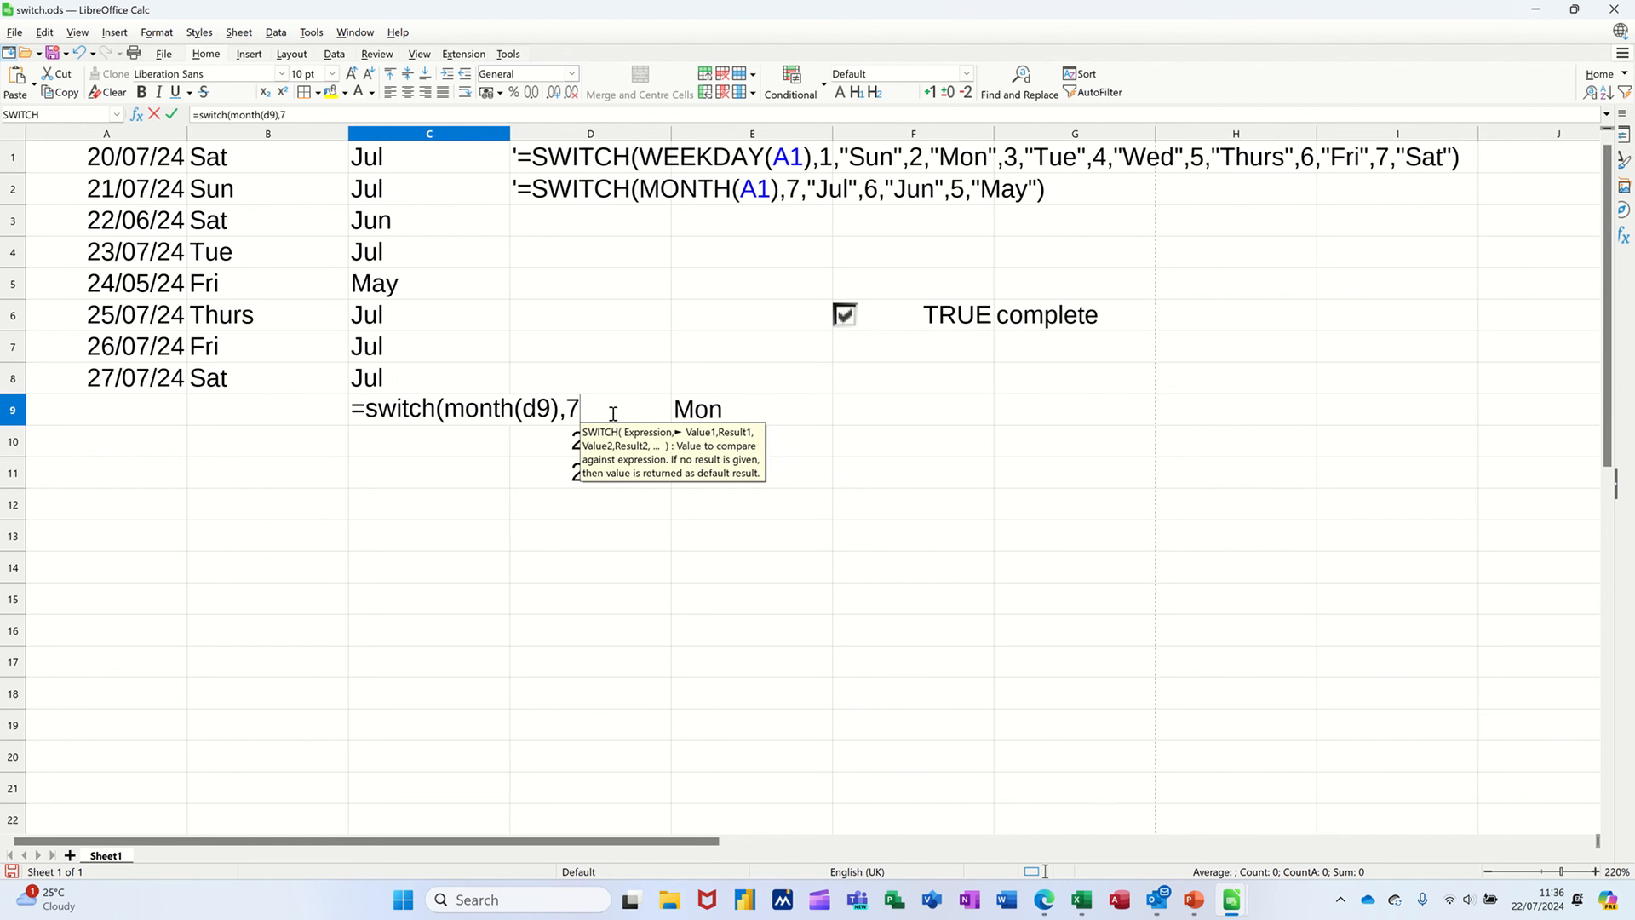
pyautogui.write(',"')
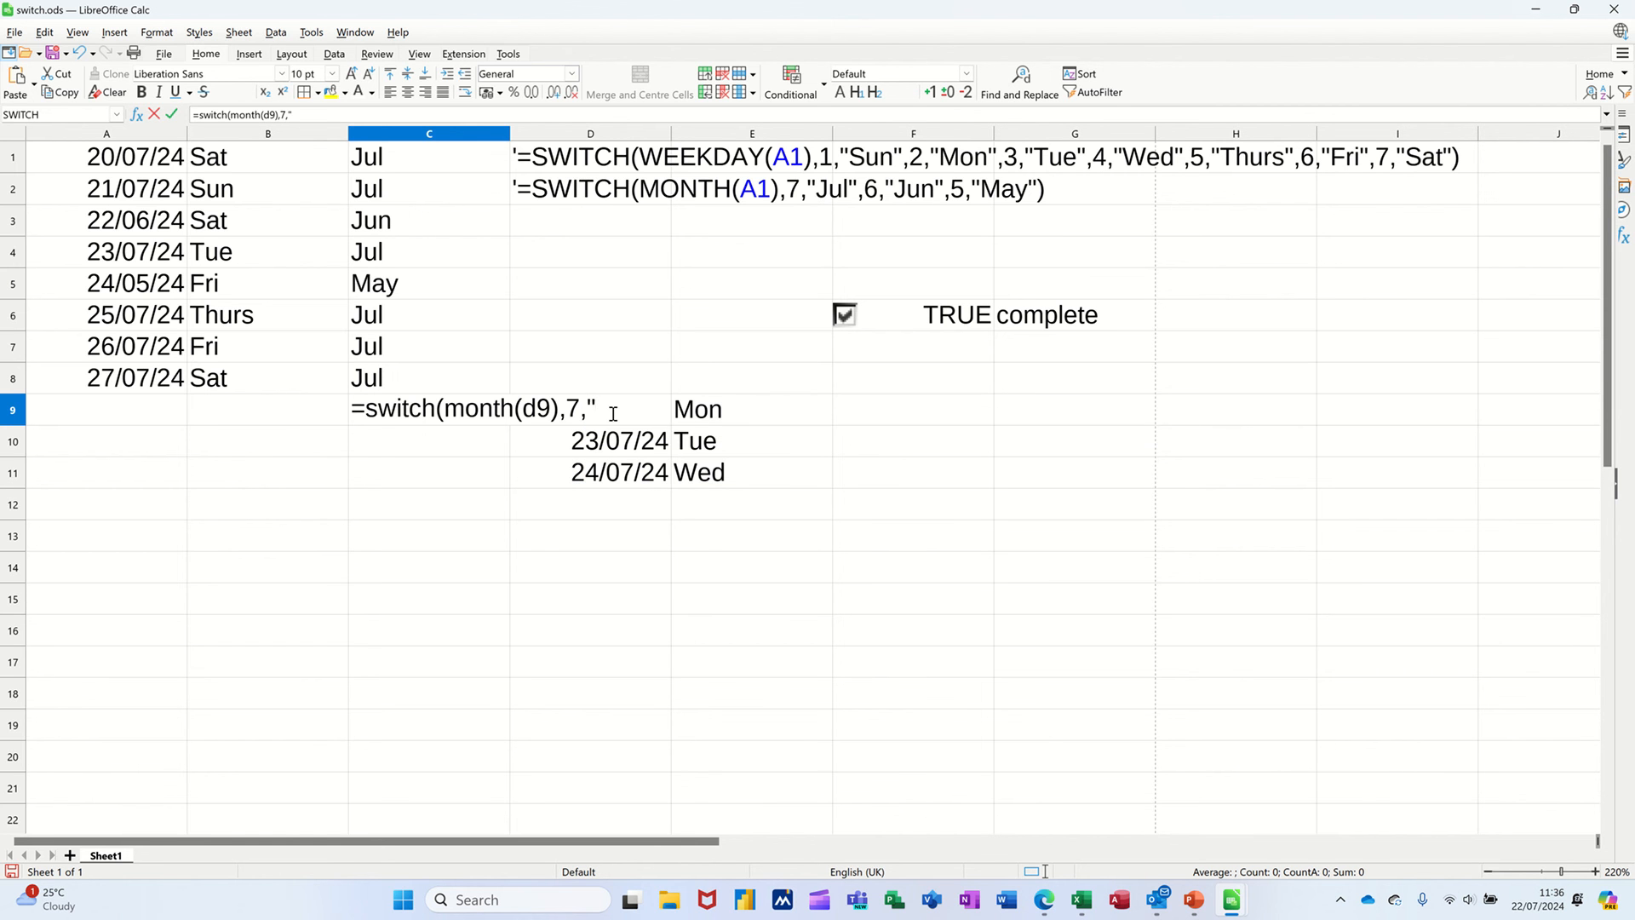
pyautogui.write('Jul"')
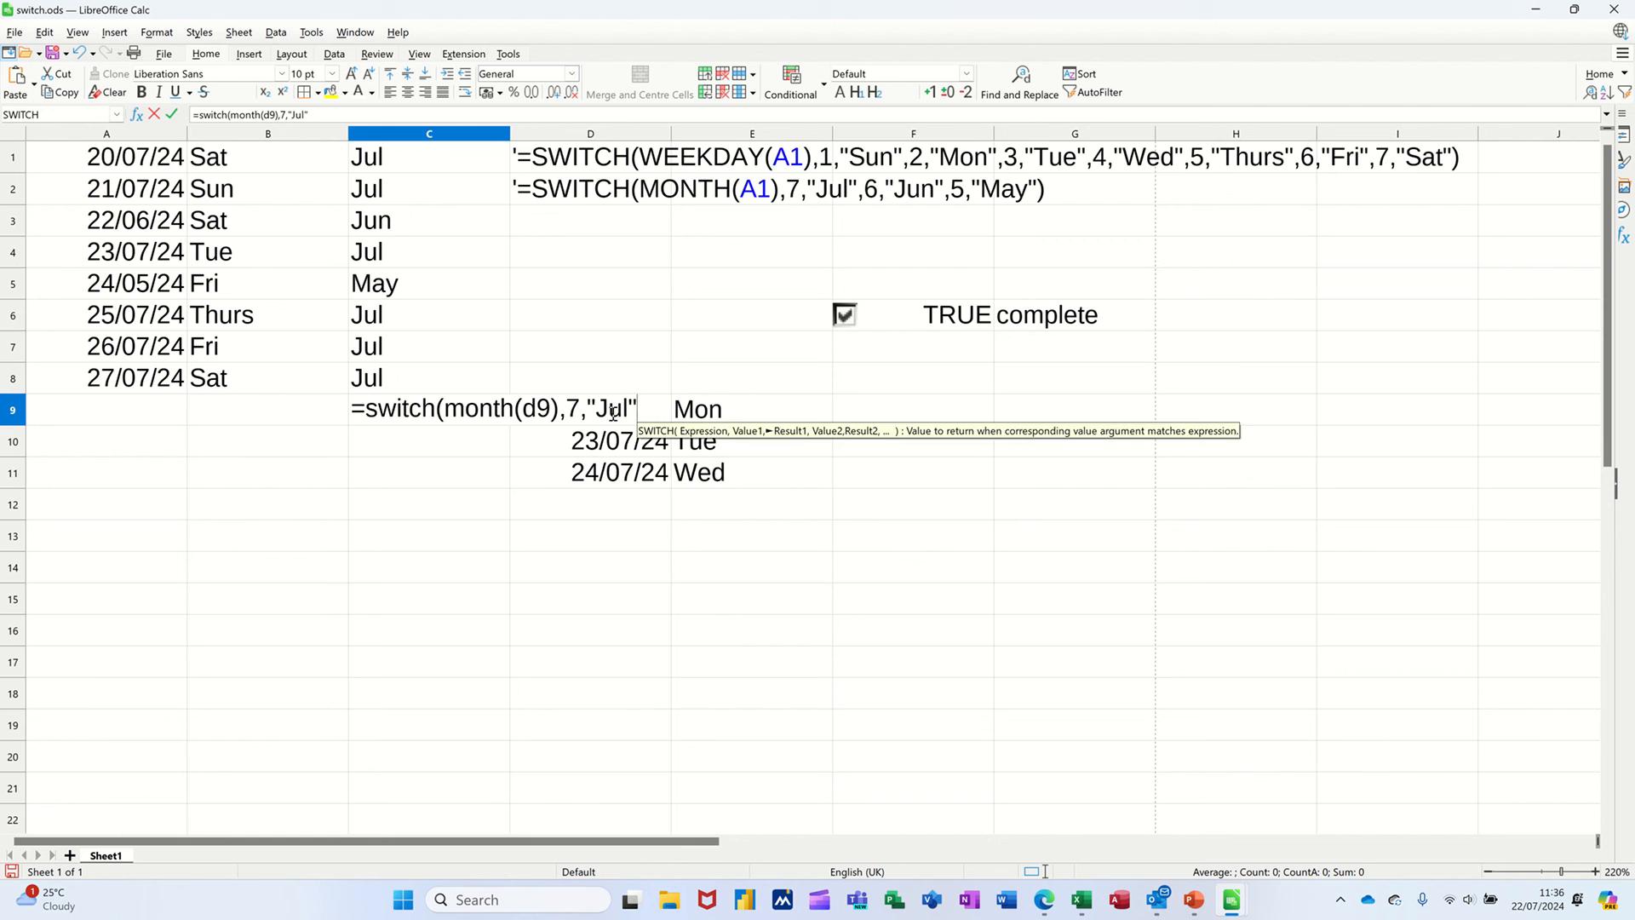
pyautogui.write(',')
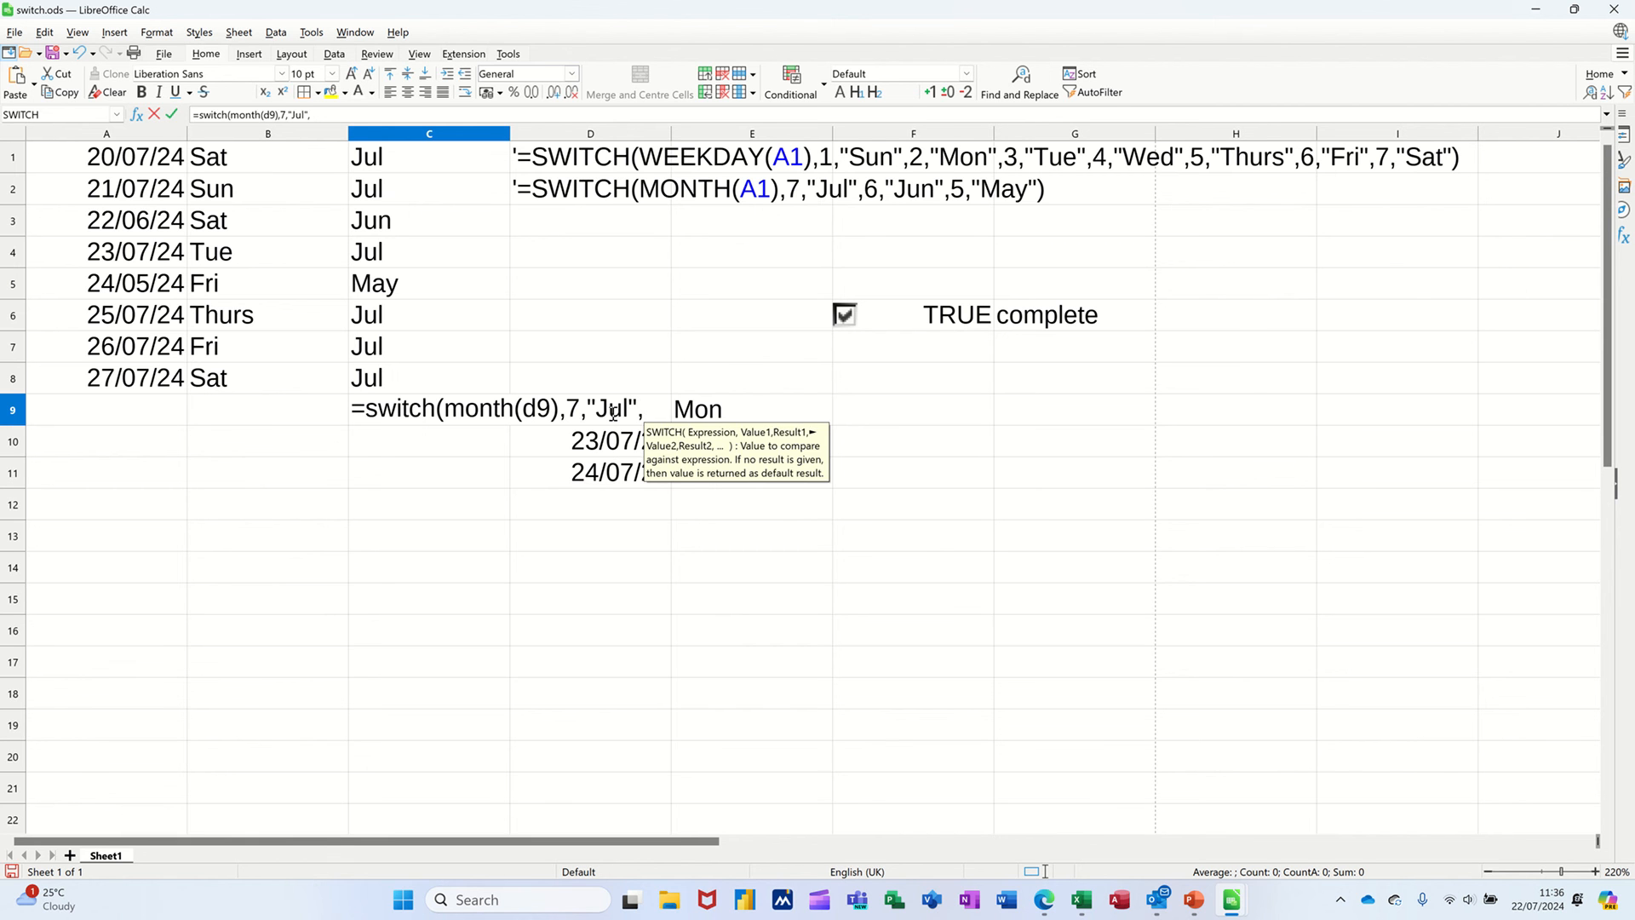
pyautogui.write('6,')
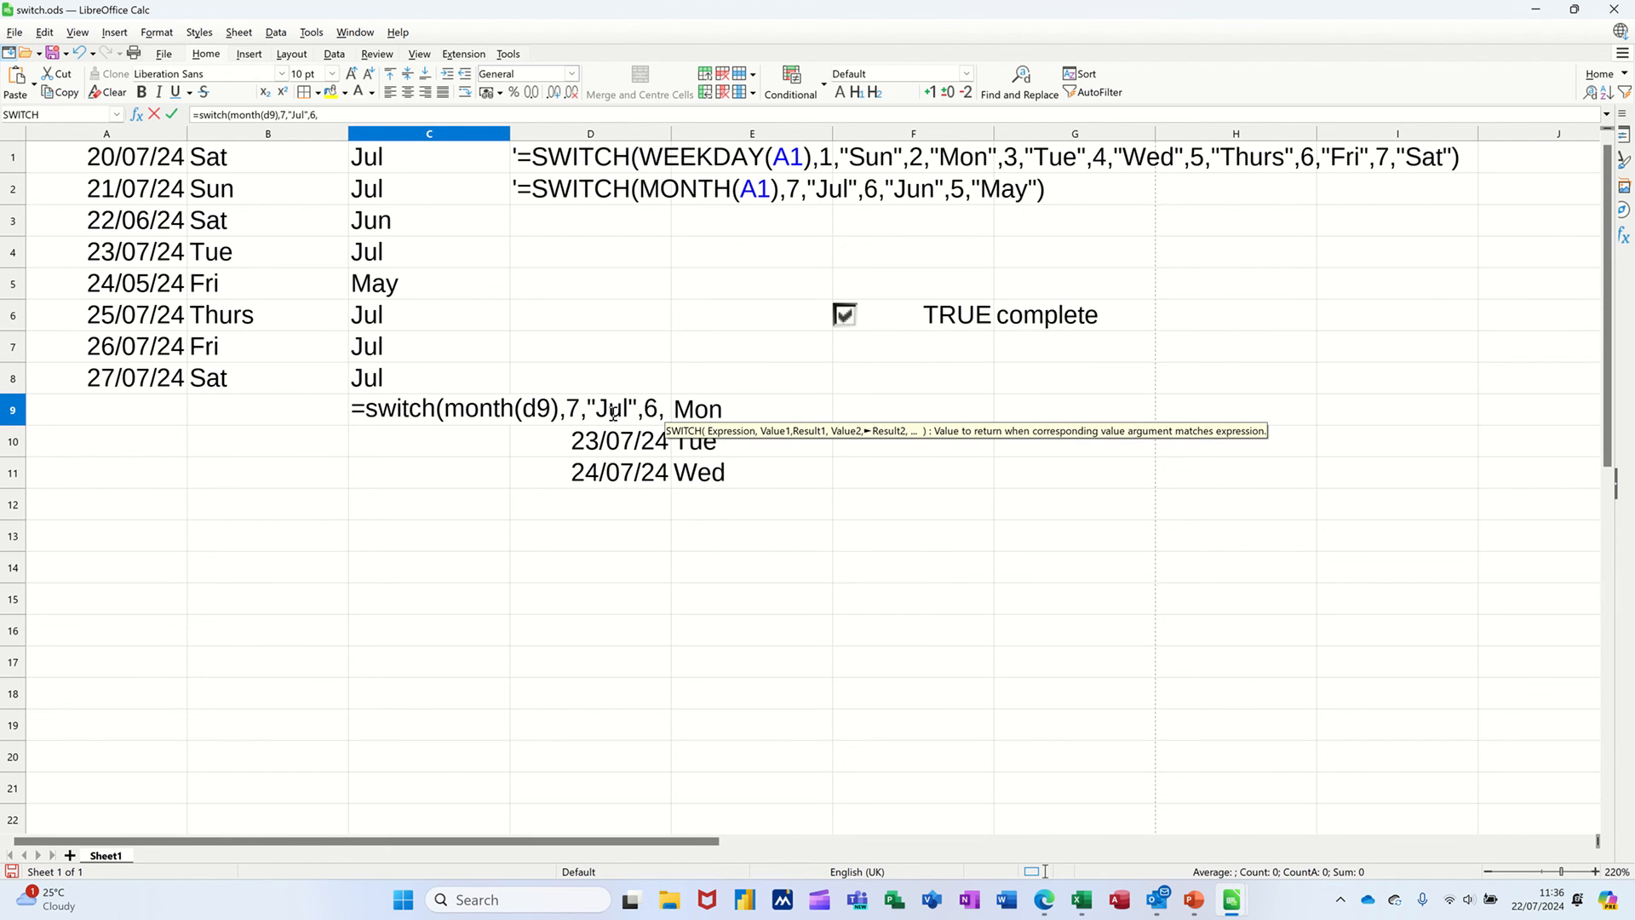
pyautogui.write('"Jun')
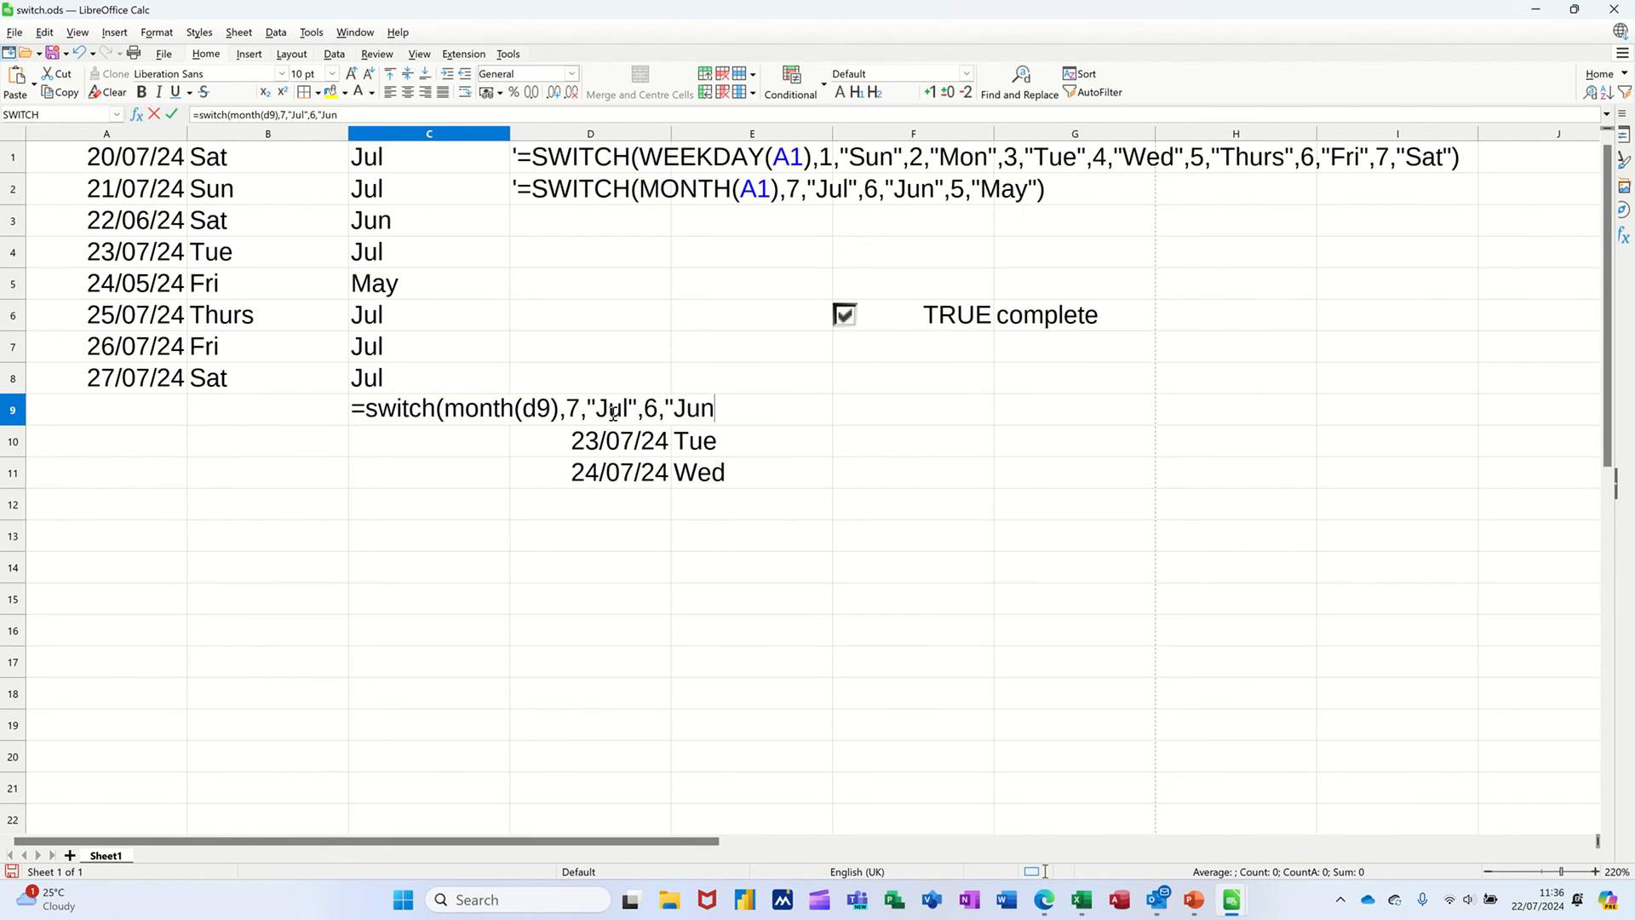
pyautogui.write('")')
pyautogui.press('Return')
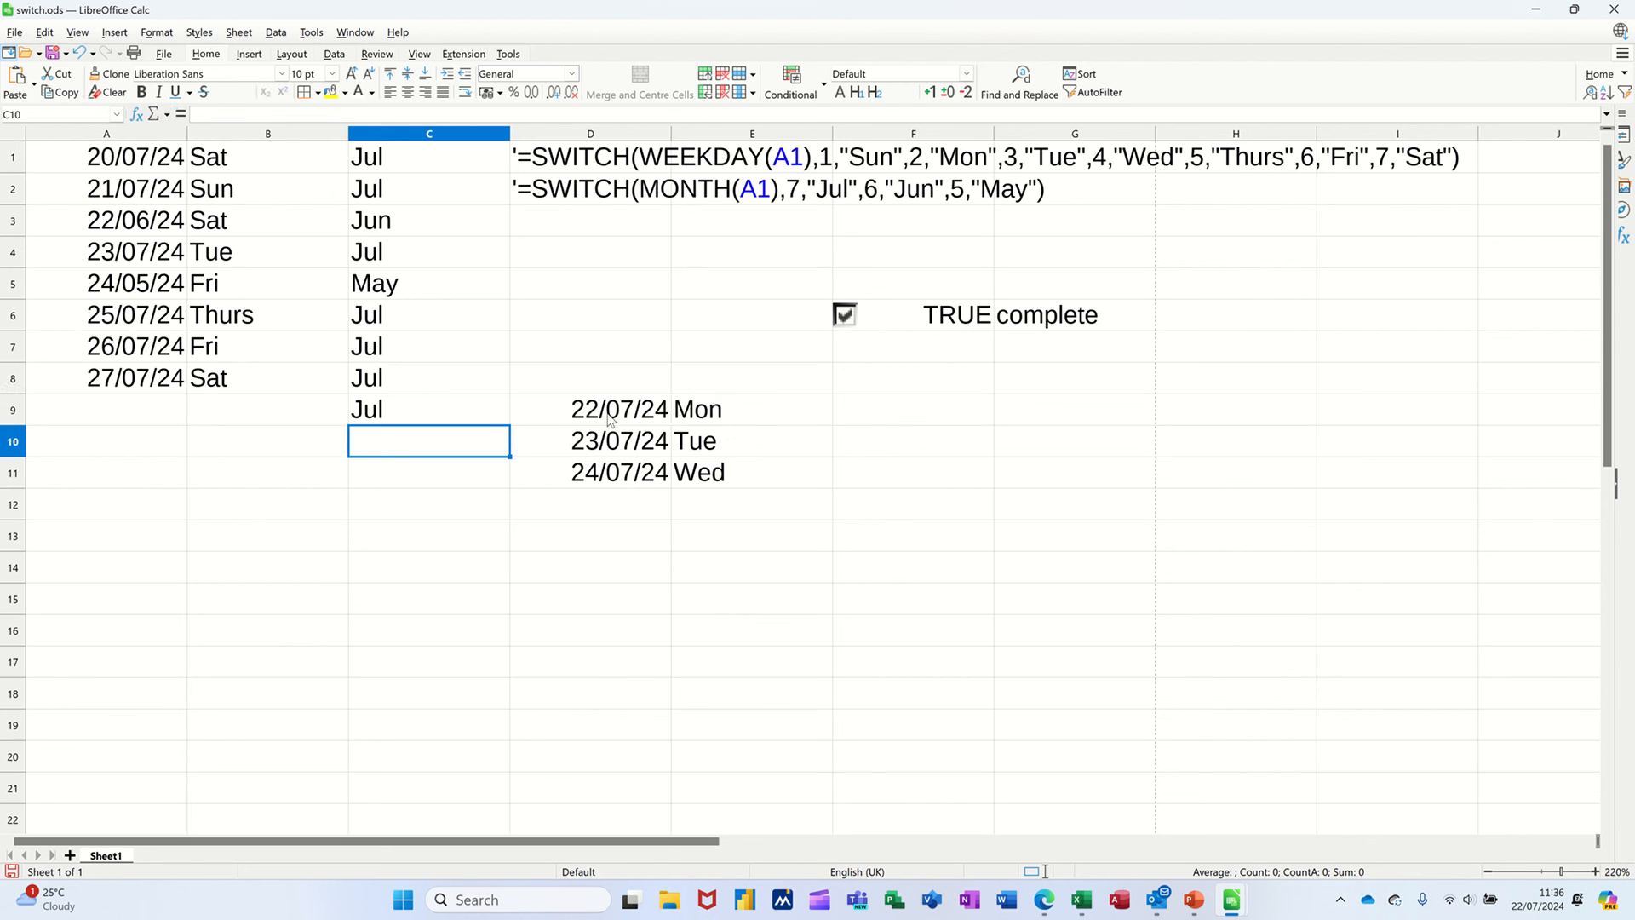
pyautogui.click(478, 414)
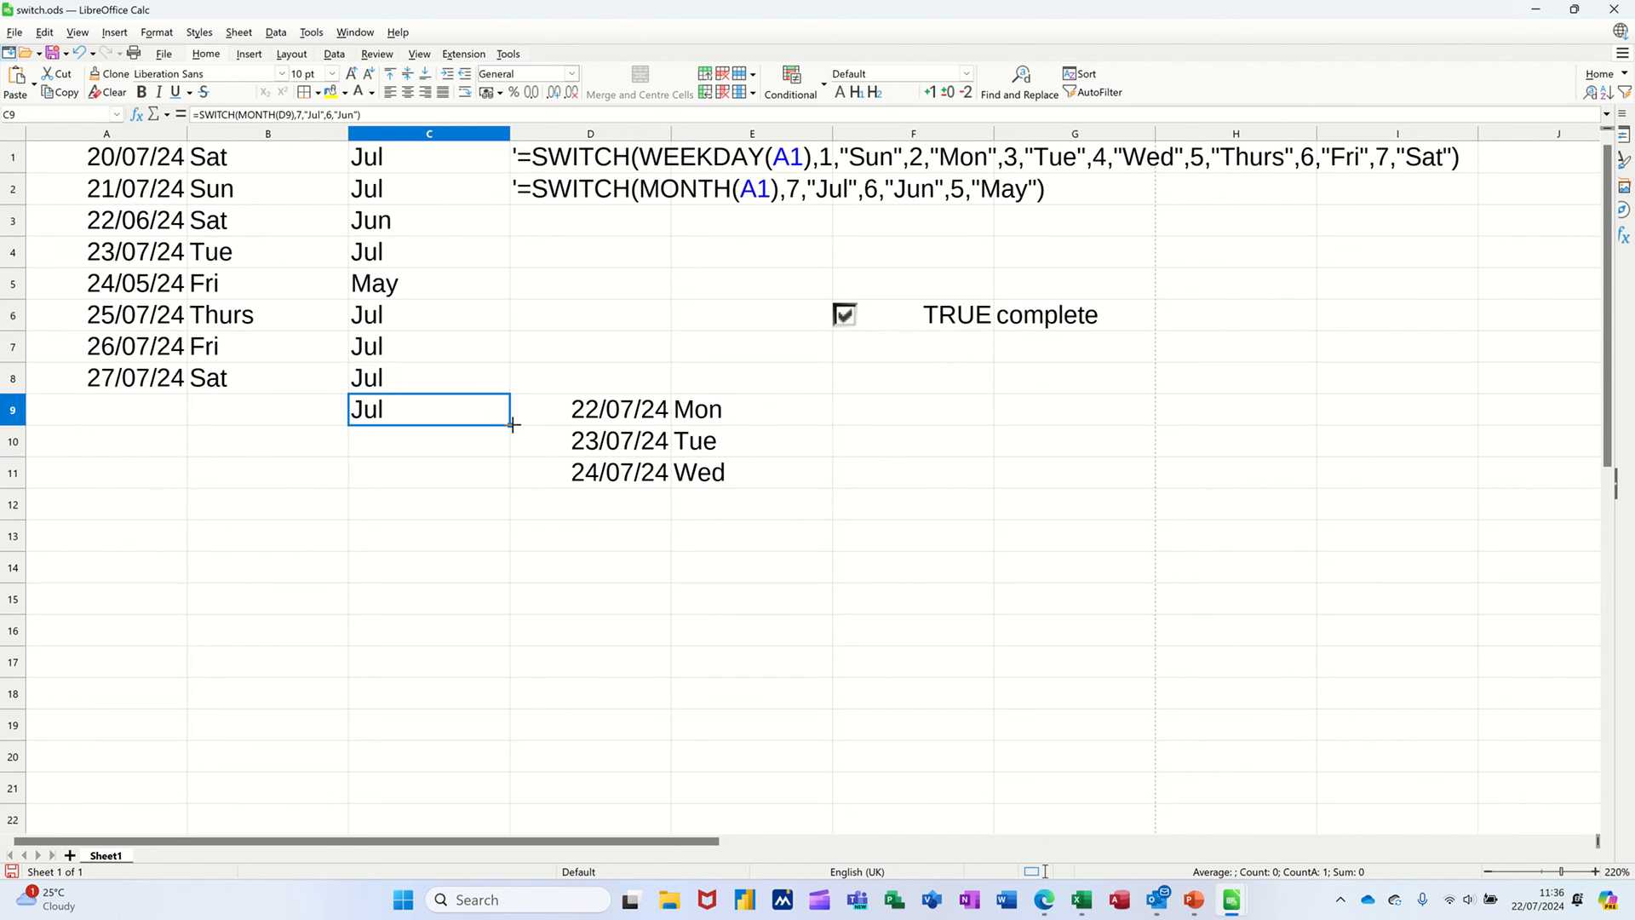
pyautogui.moveTo(511, 423); pyautogui.dragTo(509, 489)
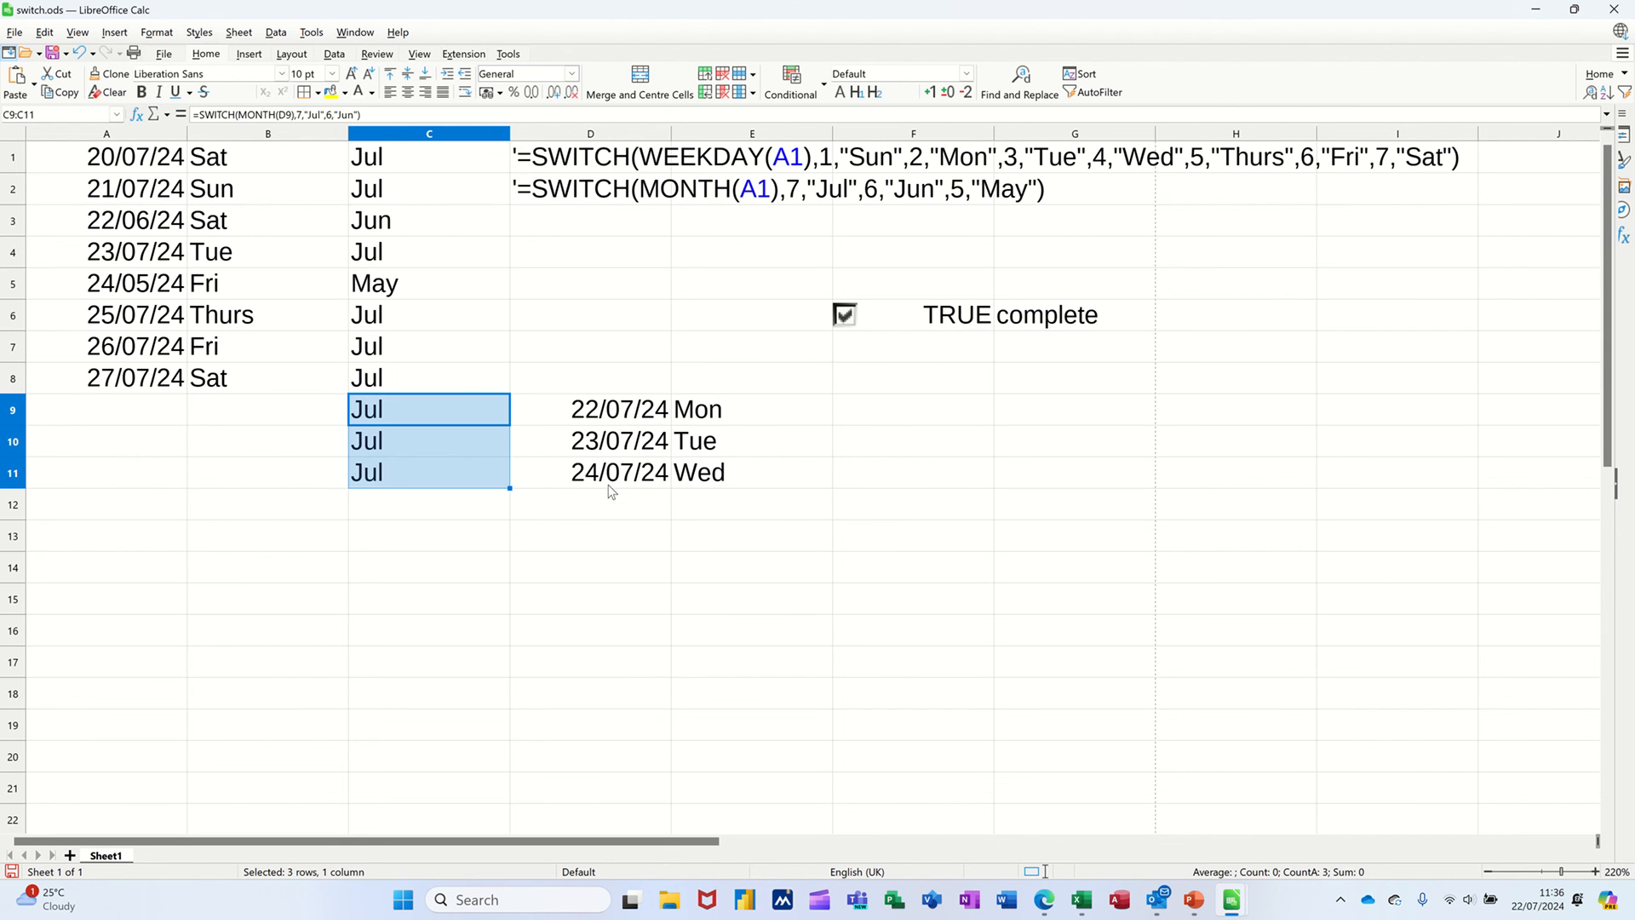
# Change the month of the date in D10 to June so that it reads 23/06/24
pyautogui.click(630, 449)
pyautogui.doubleClick(626, 441)
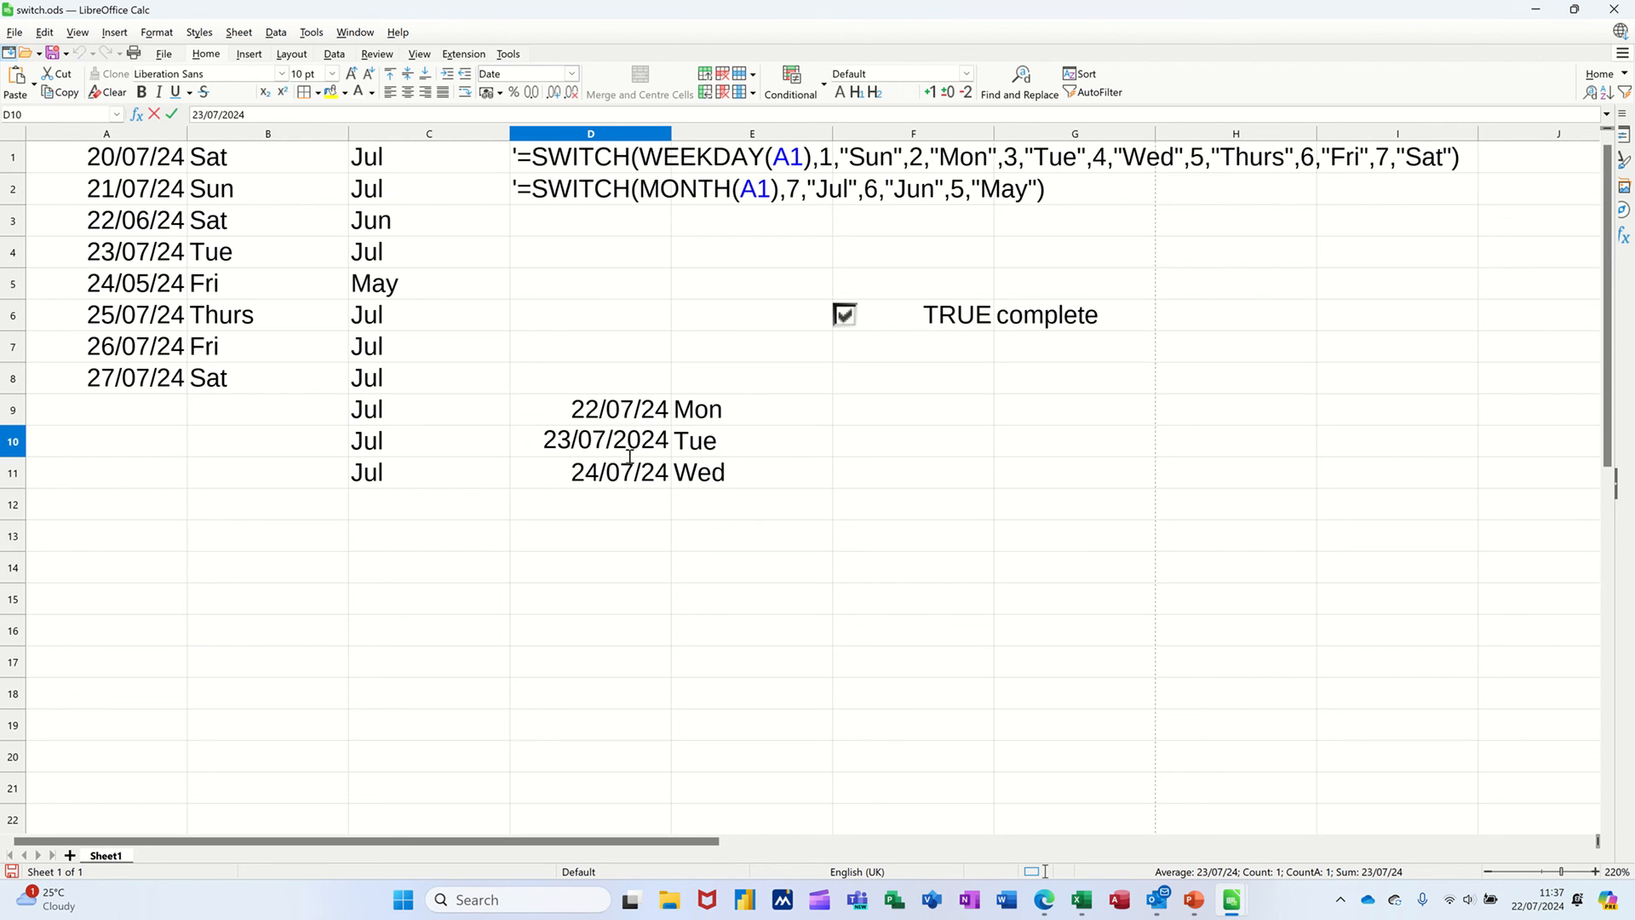
pyautogui.press('BackSpace')
pyautogui.write('6')
pyautogui.press('Return')
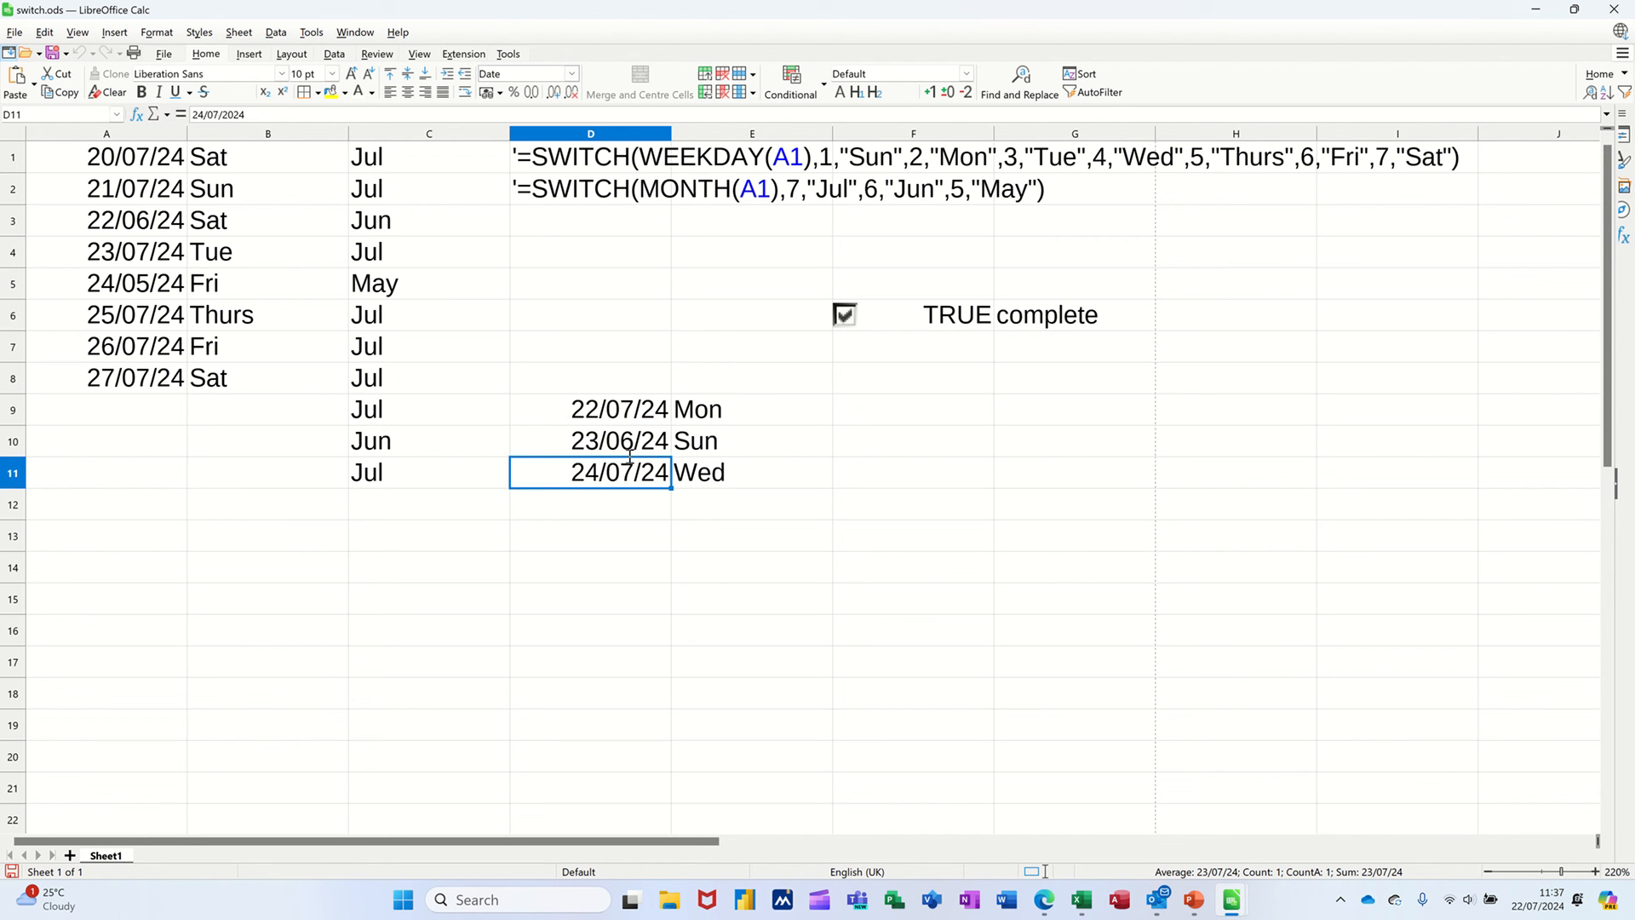
# Inspect the C10 formula, and untick and re-tick the check box in F6 to test its status text
pyautogui.click(423, 450)
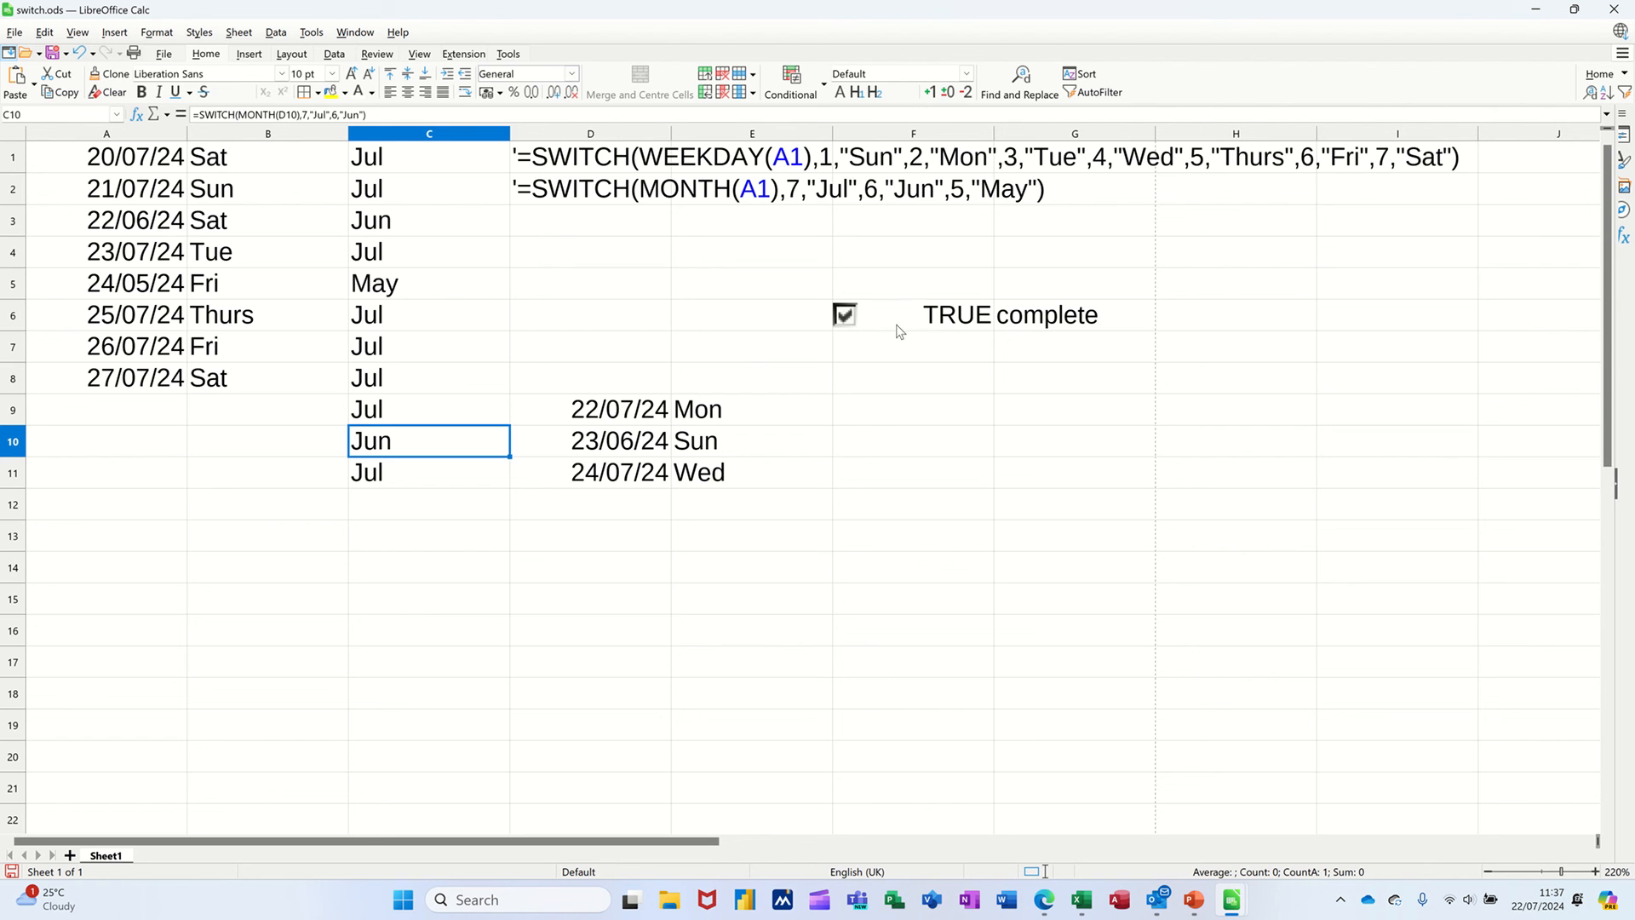
pyautogui.click(848, 319)
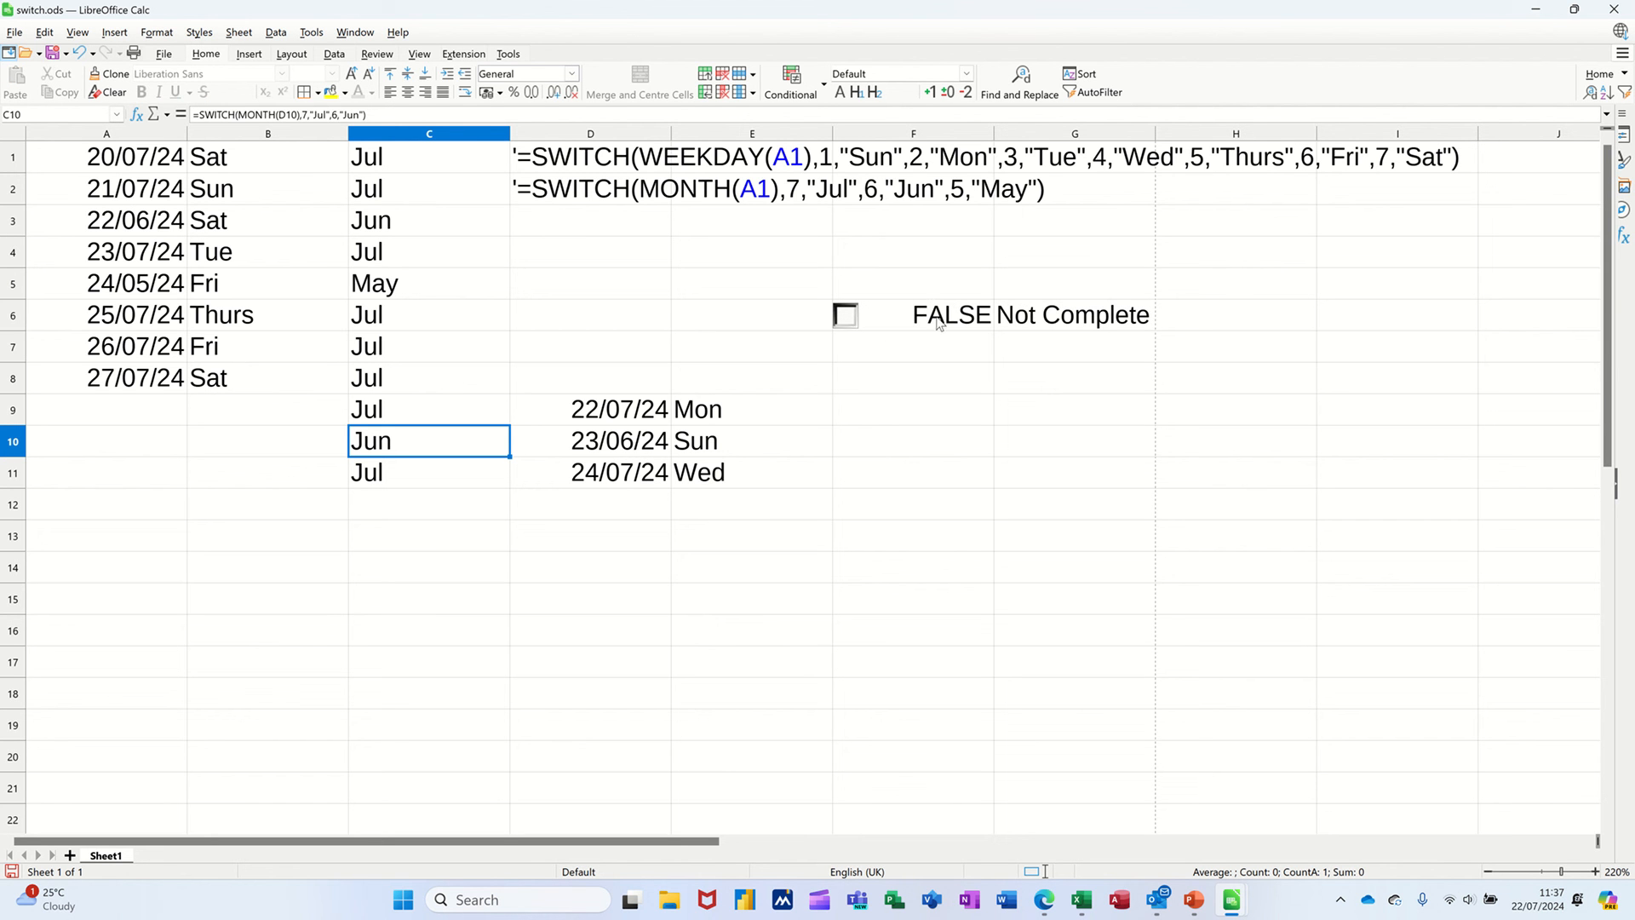
pyautogui.click(843, 327)
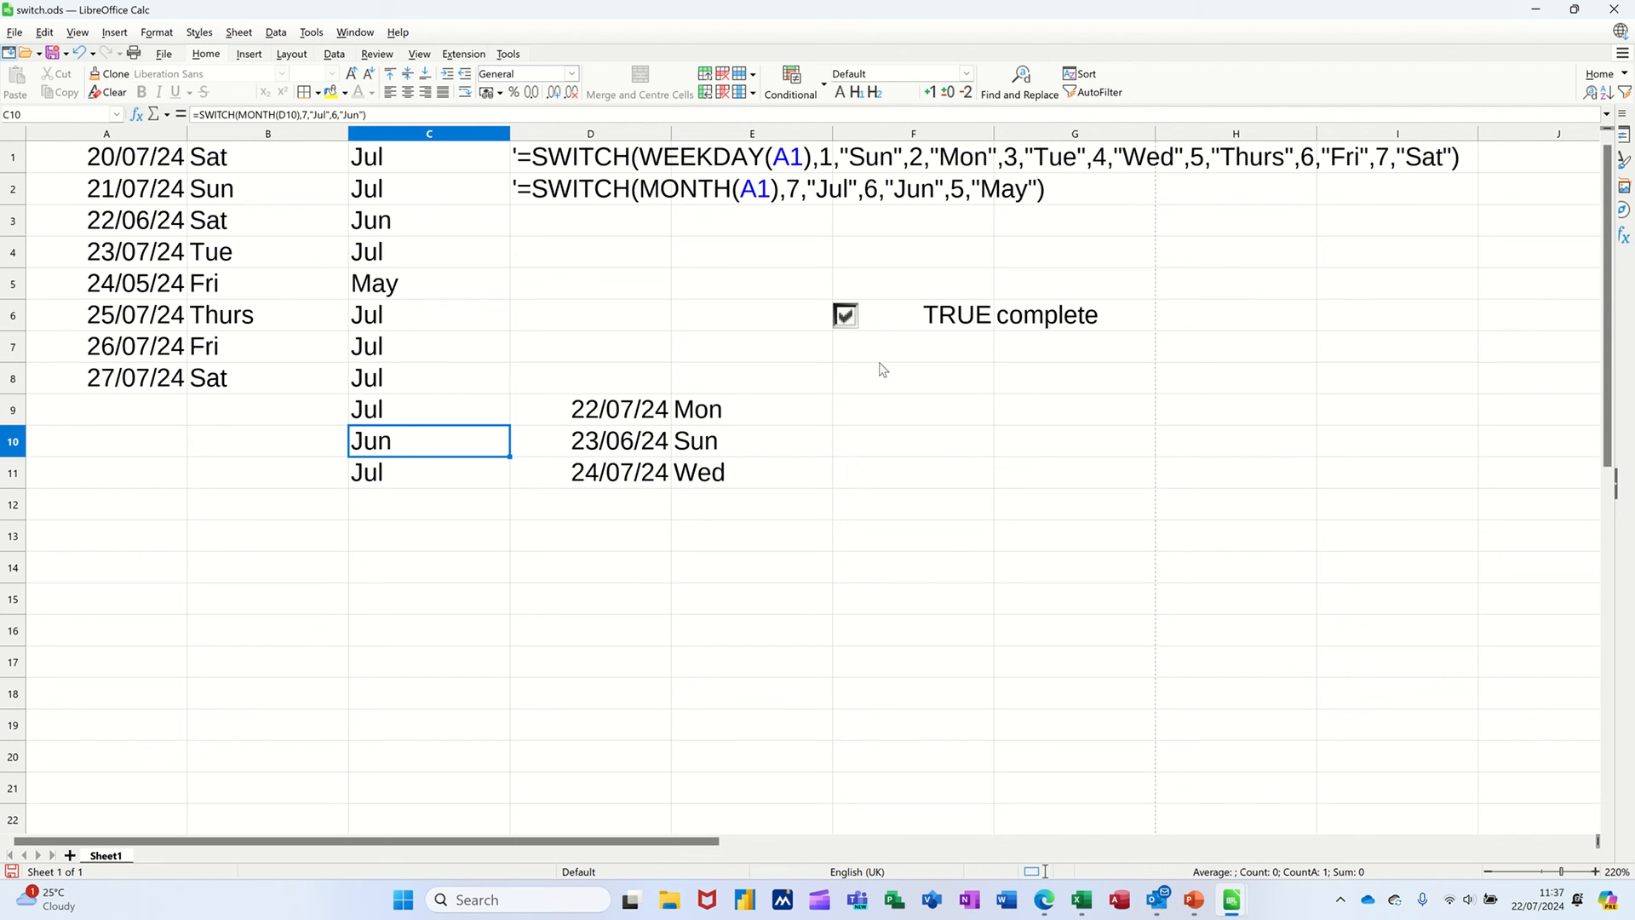
# Turn on form design mode and draw a check box about 0.38 × 0.36 cm in cell F8
pyautogui.click(507, 55)
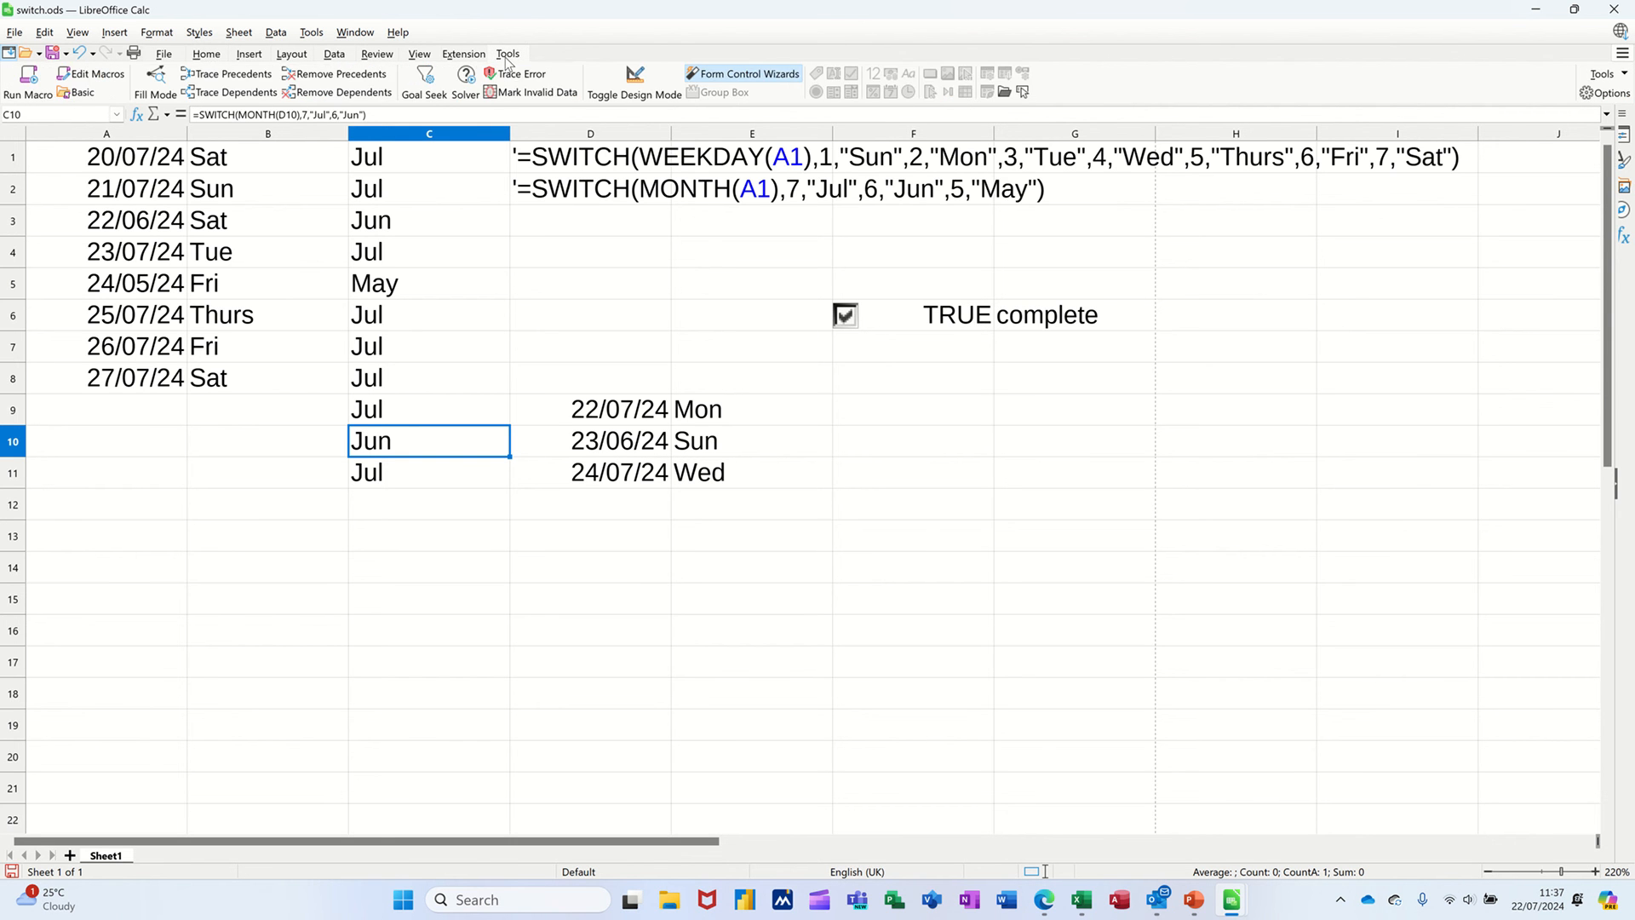
pyautogui.click(617, 96)
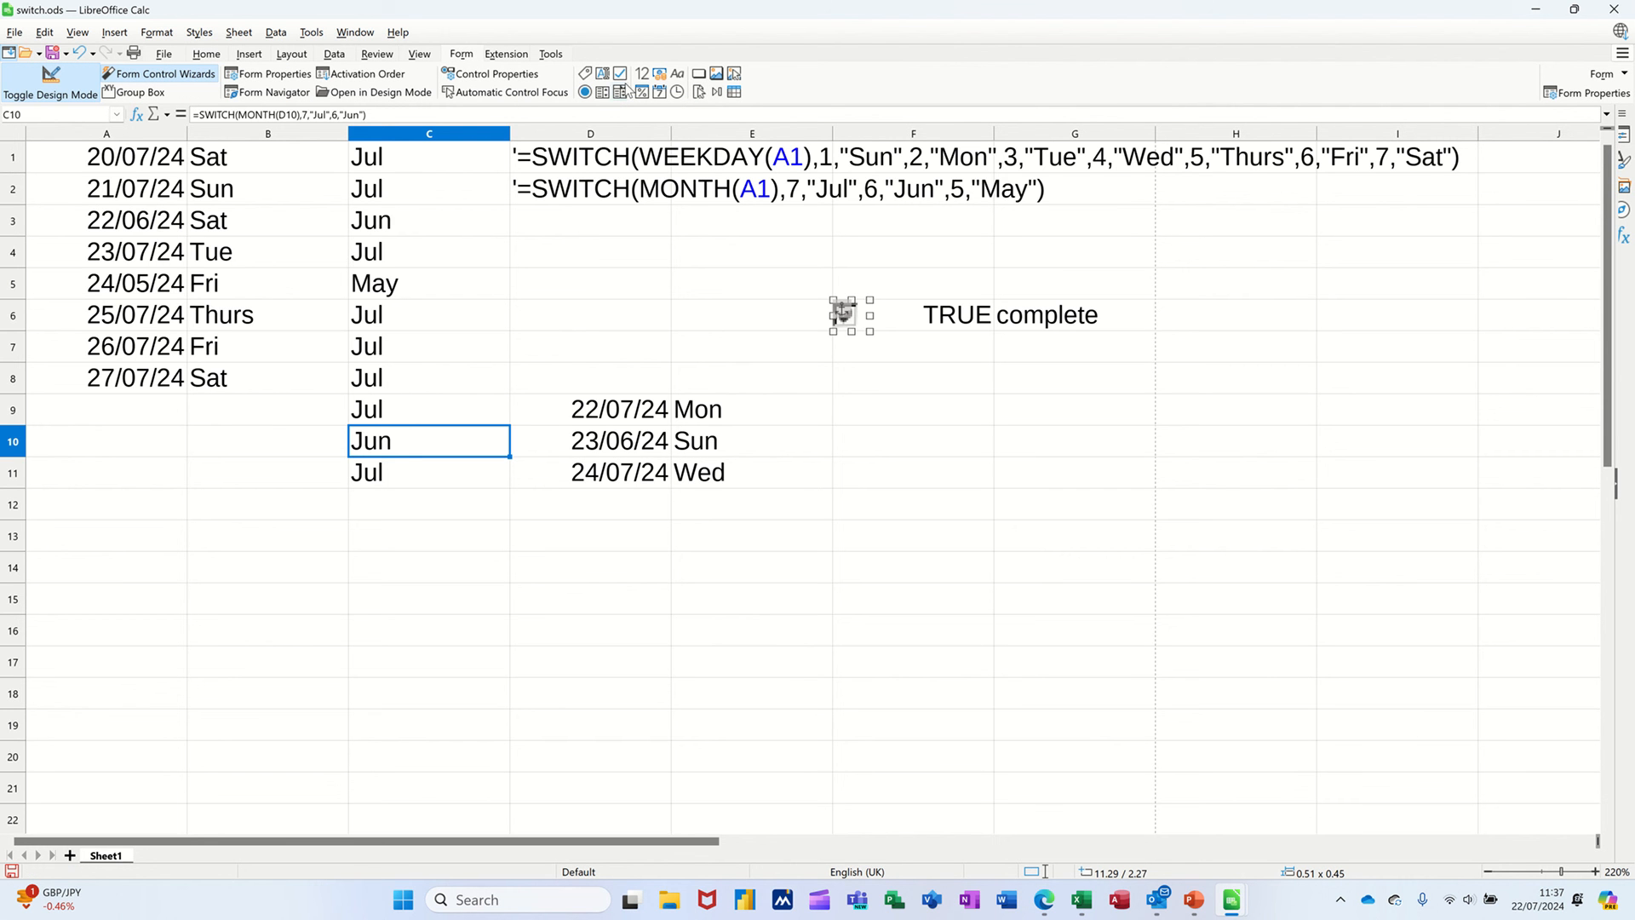
pyautogui.click(620, 74)
pyautogui.moveTo(839, 362); pyautogui.dragTo(869, 389)
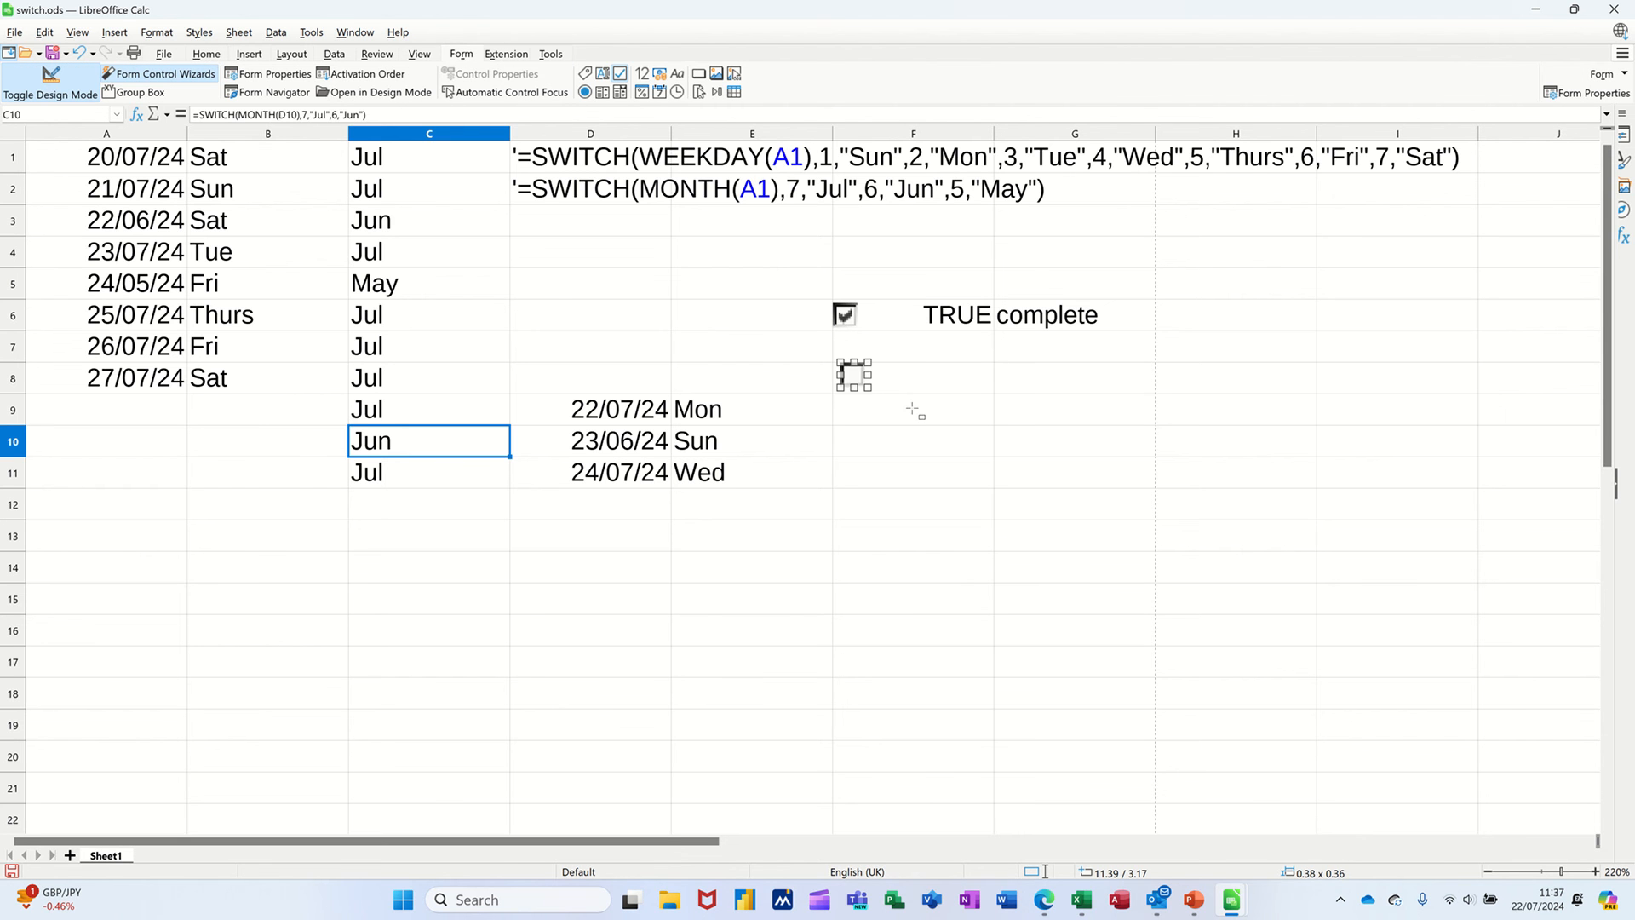
# Link the new check box to cell F8 and clear its label in the control properties
pyautogui.rightClick(856, 375)
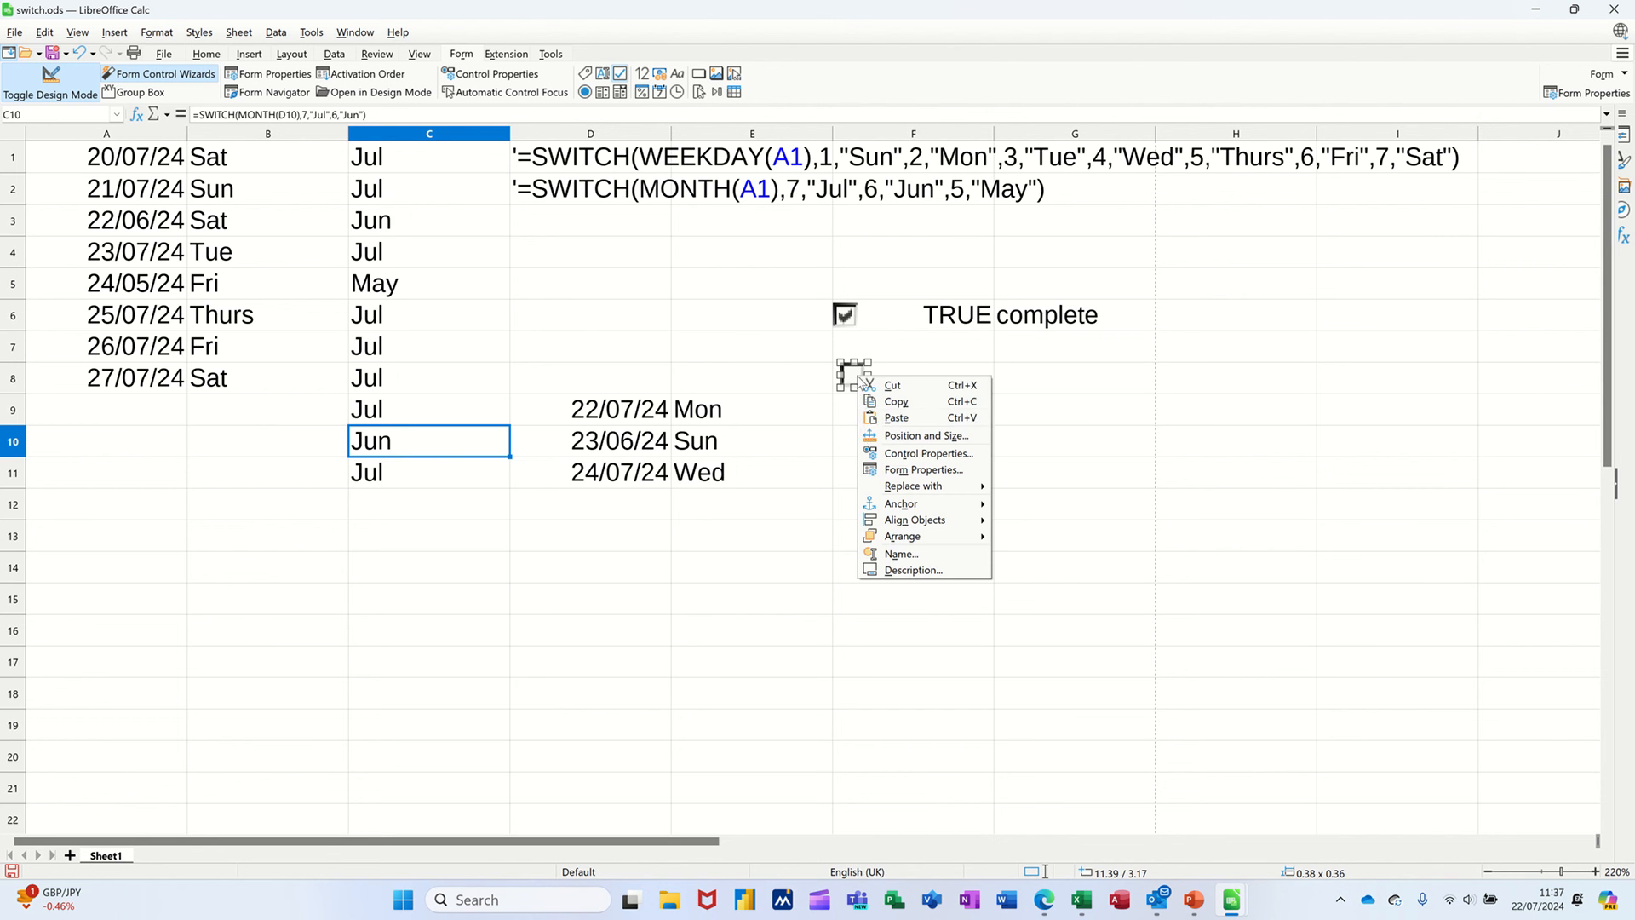
pyautogui.click(895, 454)
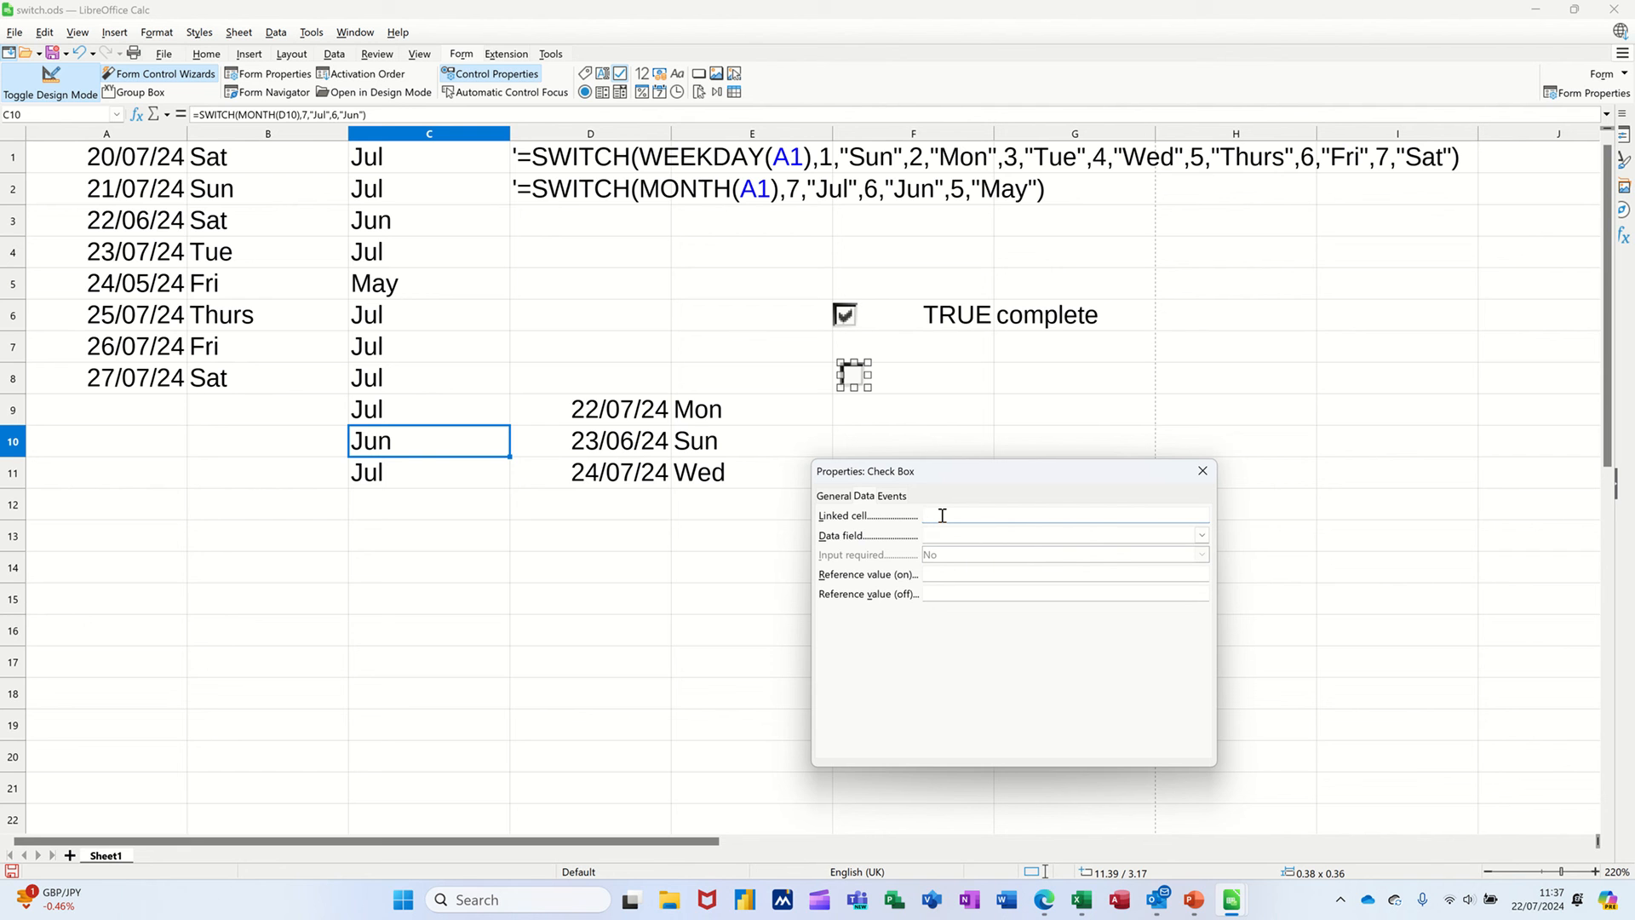
pyautogui.write('8')
pyautogui.click(837, 495)
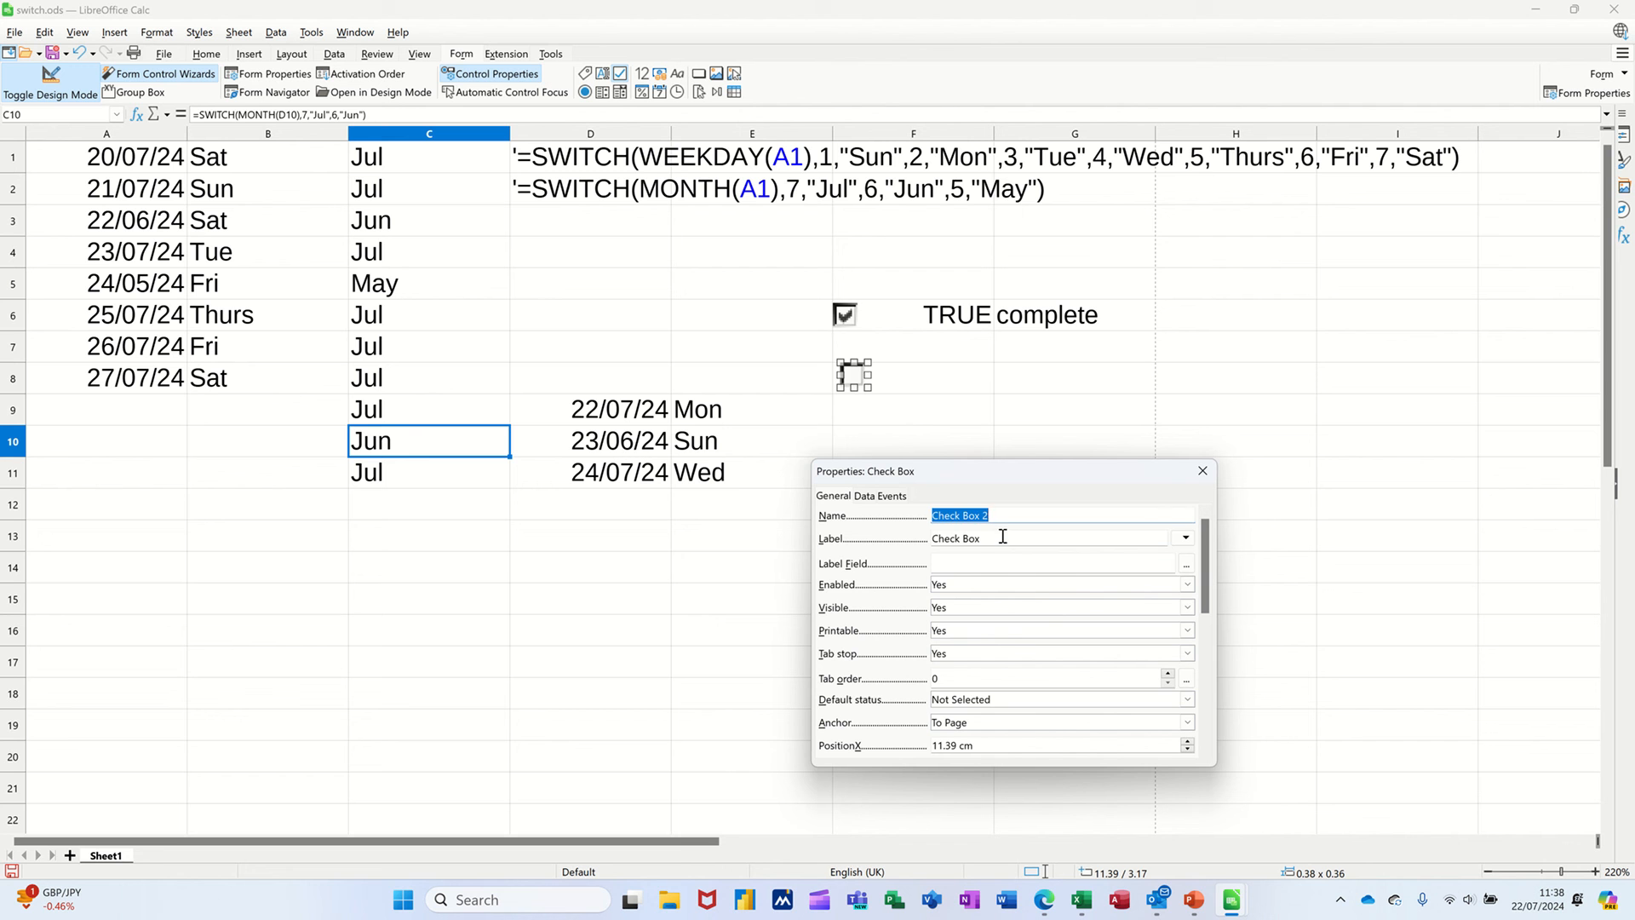
pyautogui.click(906, 538)
pyautogui.press('BackSpace')
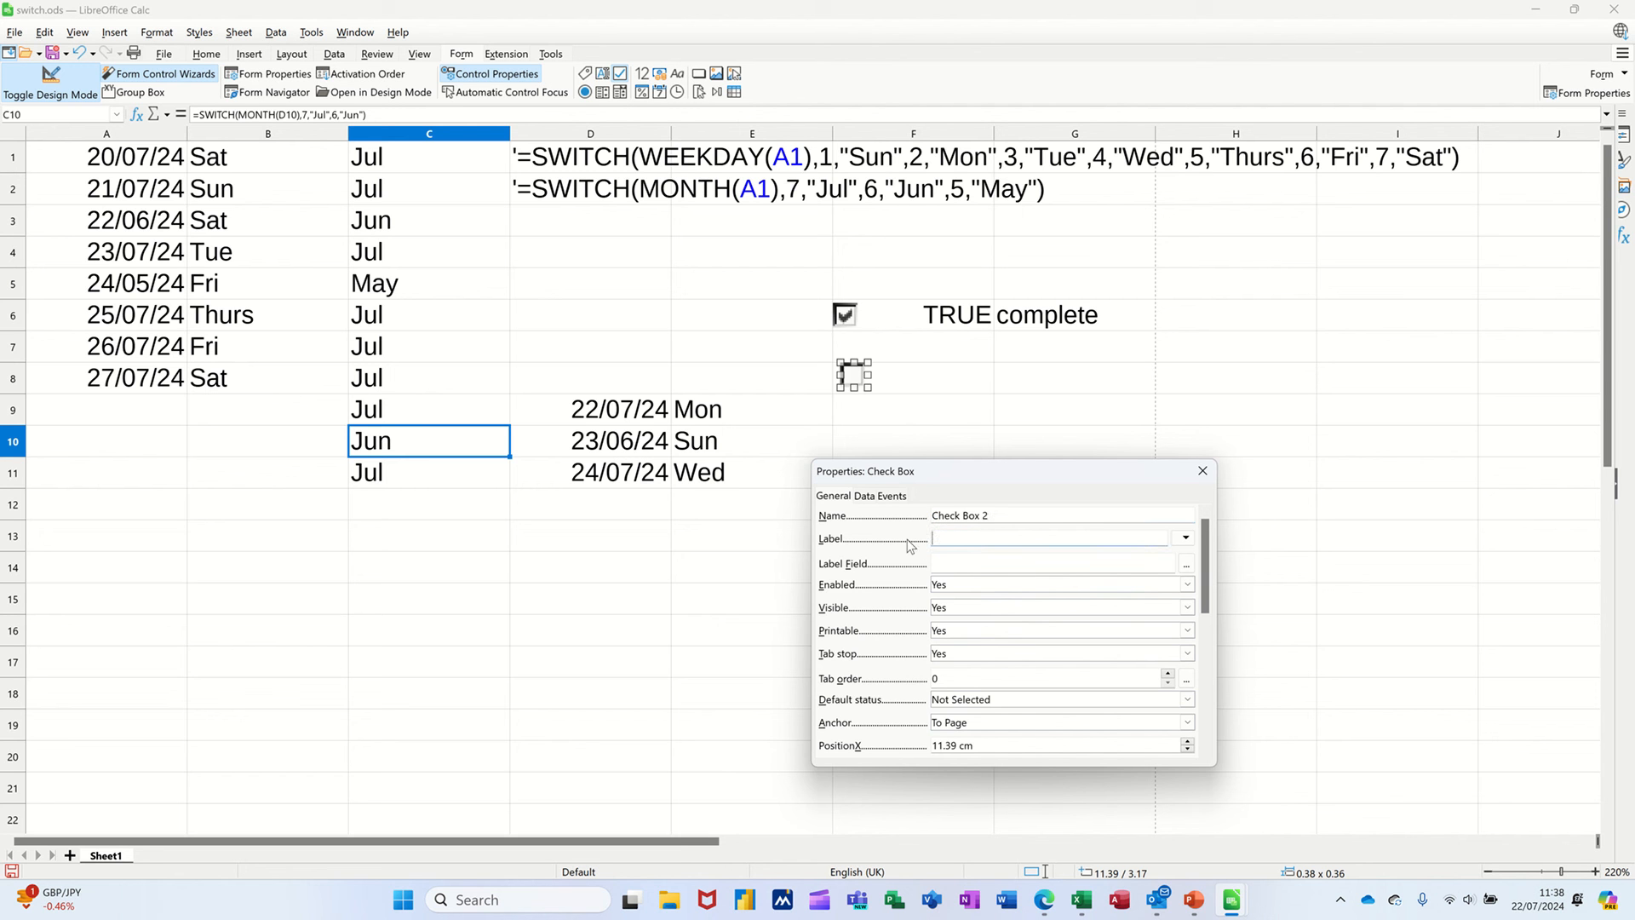
pyautogui.click(1203, 472)
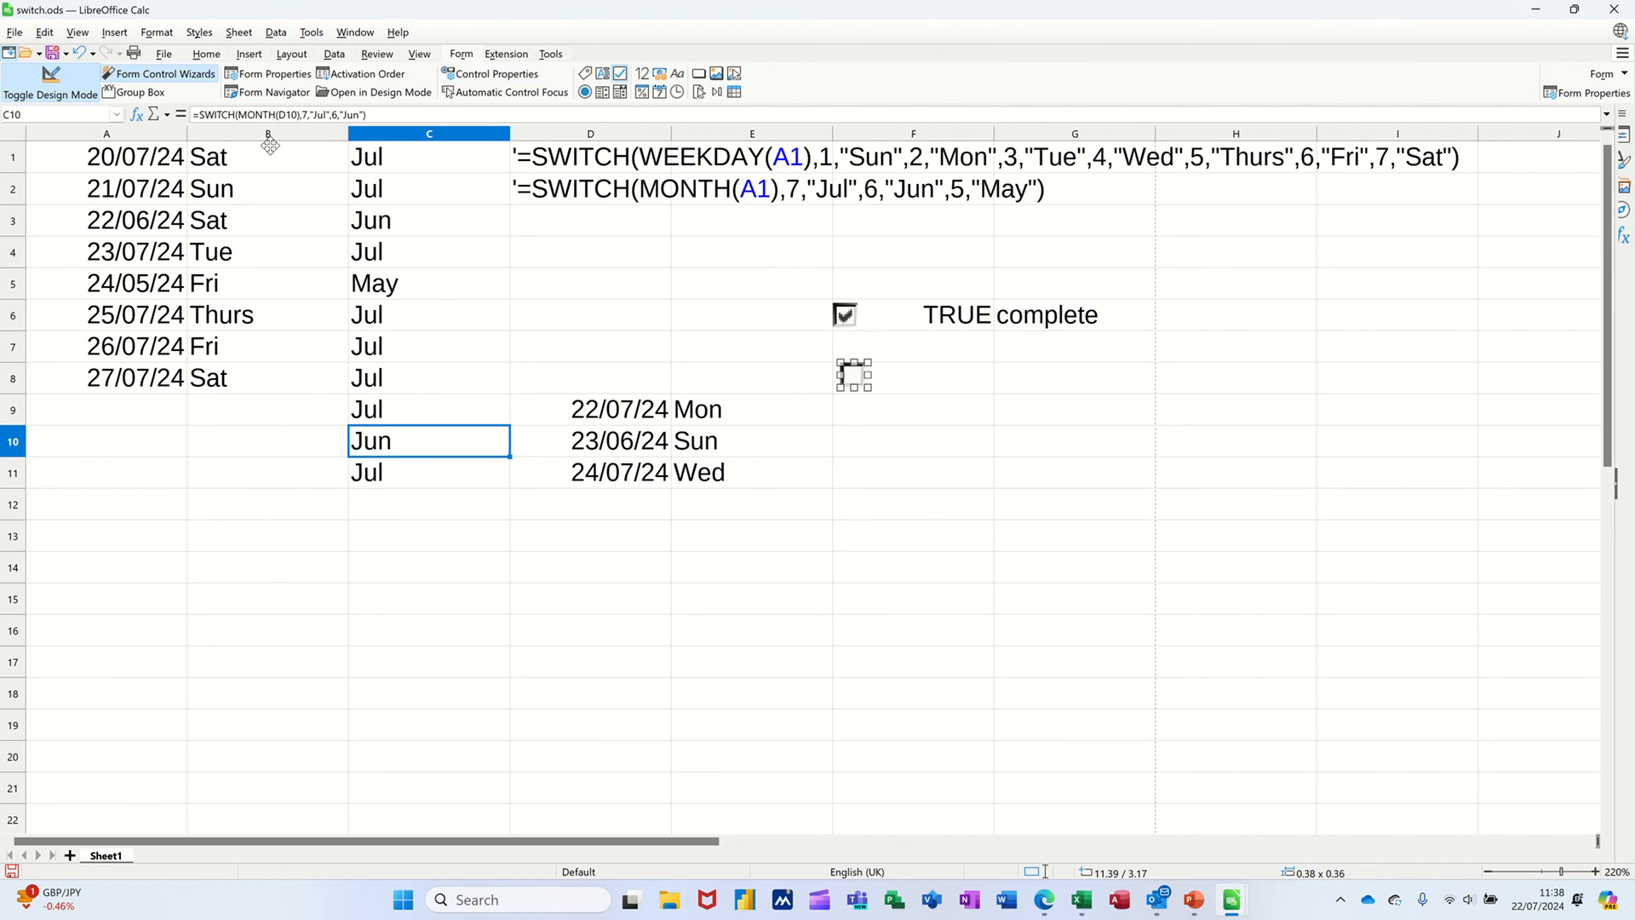
# Leave form design mode and tick the new check box in F8
pyautogui.click(28, 91)
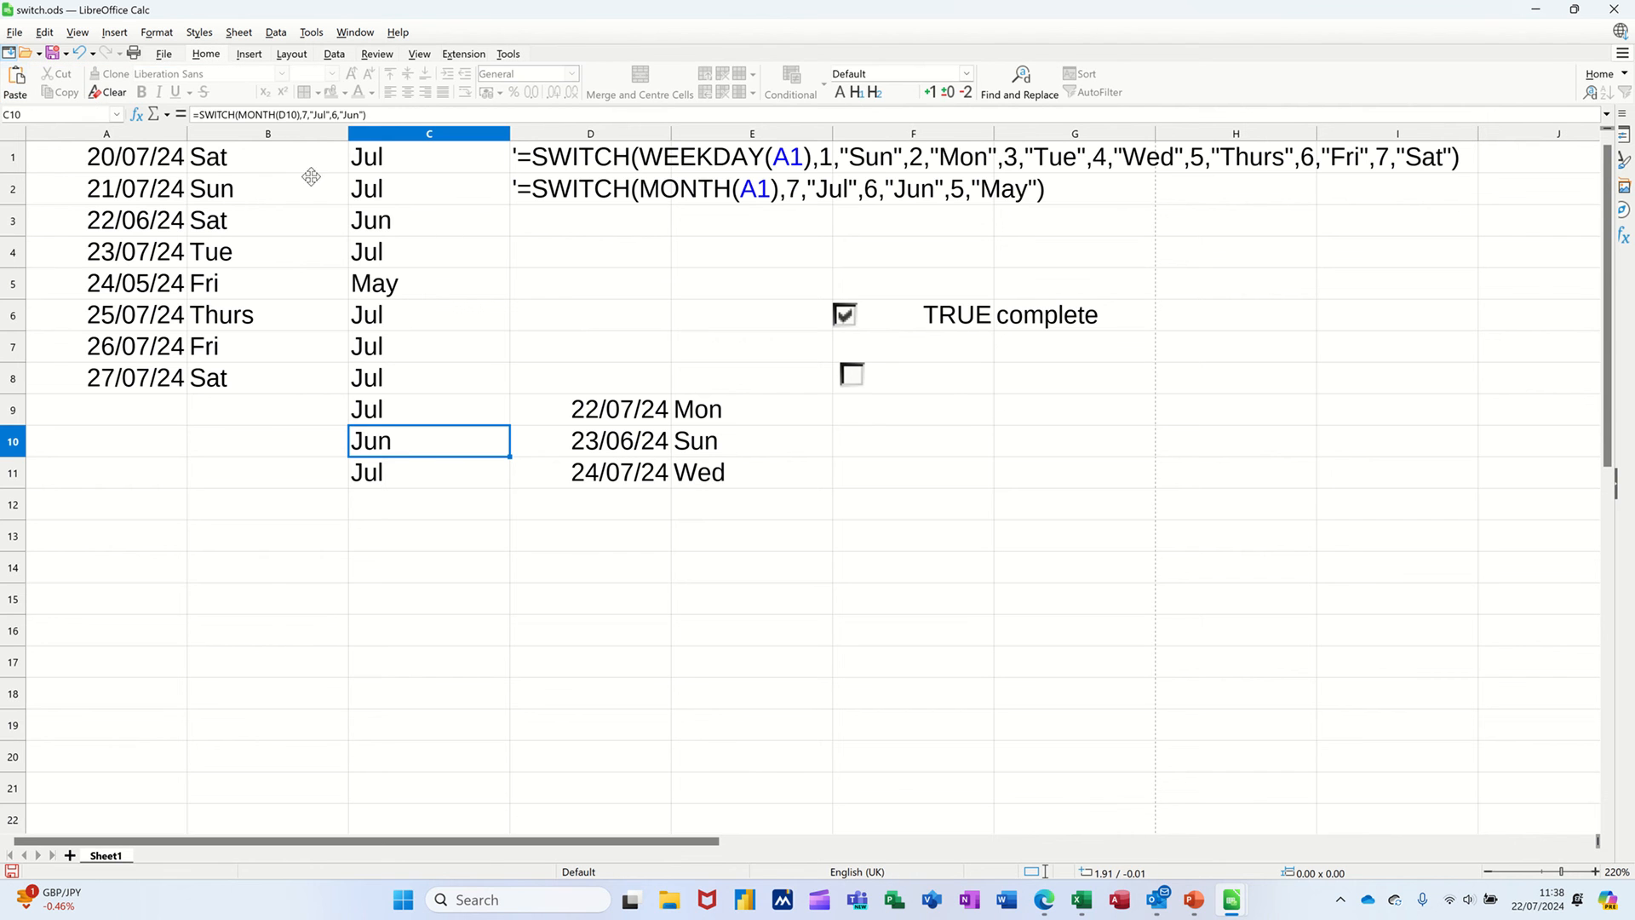
pyautogui.click(853, 381)
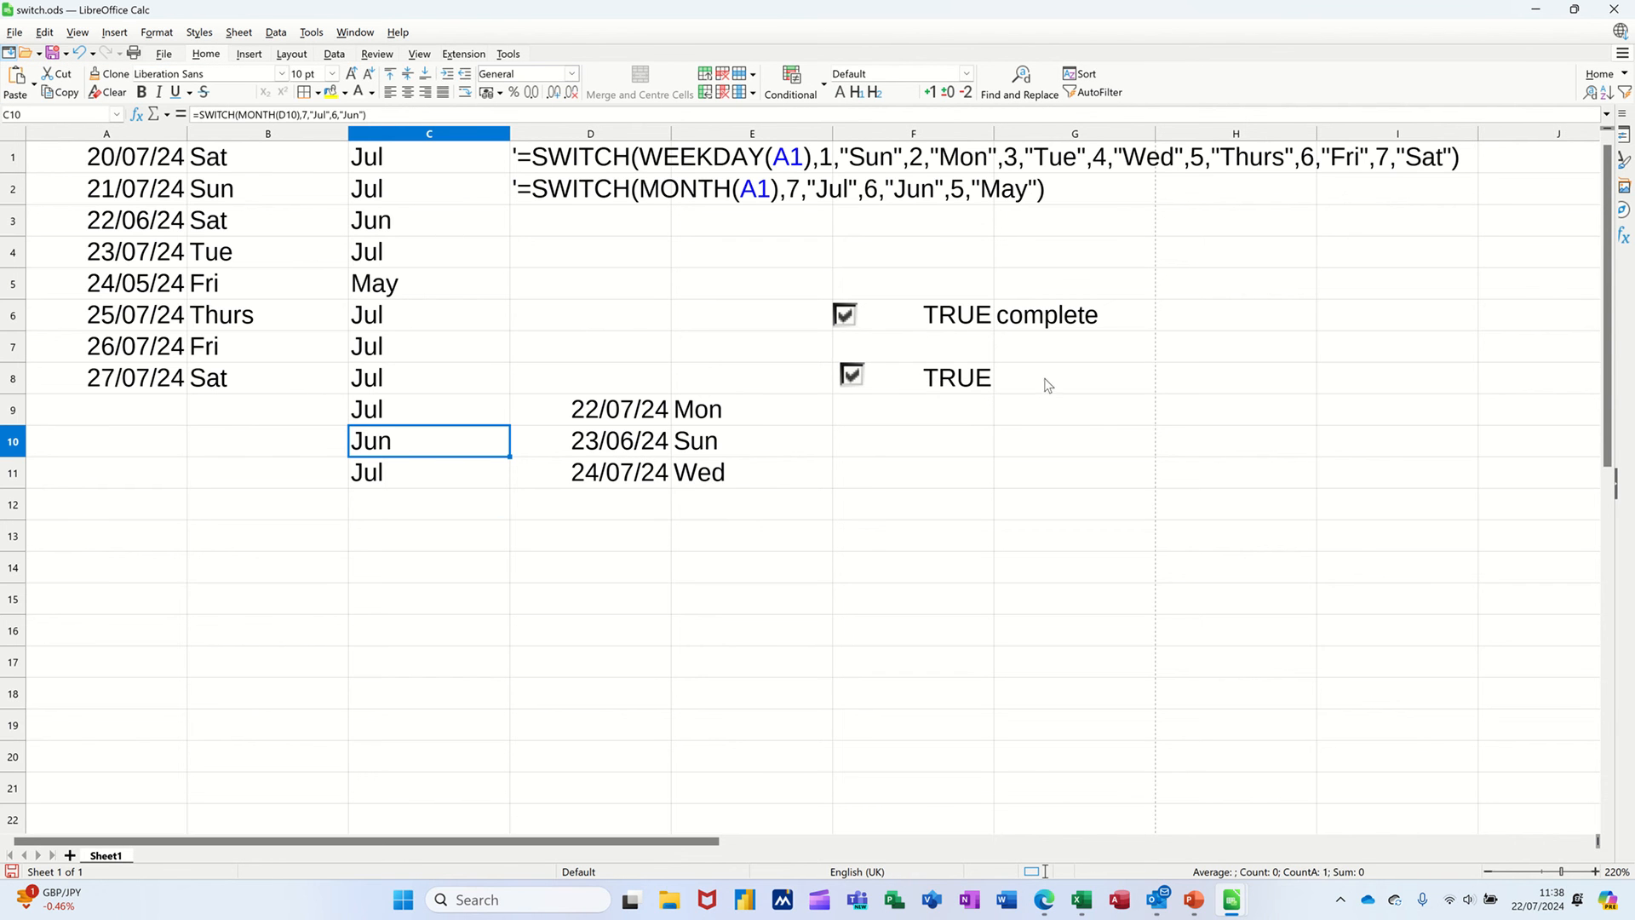
# Enter =SWITCH(F8,0,"Not Complete",1,"Complete") in G8, and untick and re-tick the F8 check box to test the status text
pyautogui.click(1048, 380)
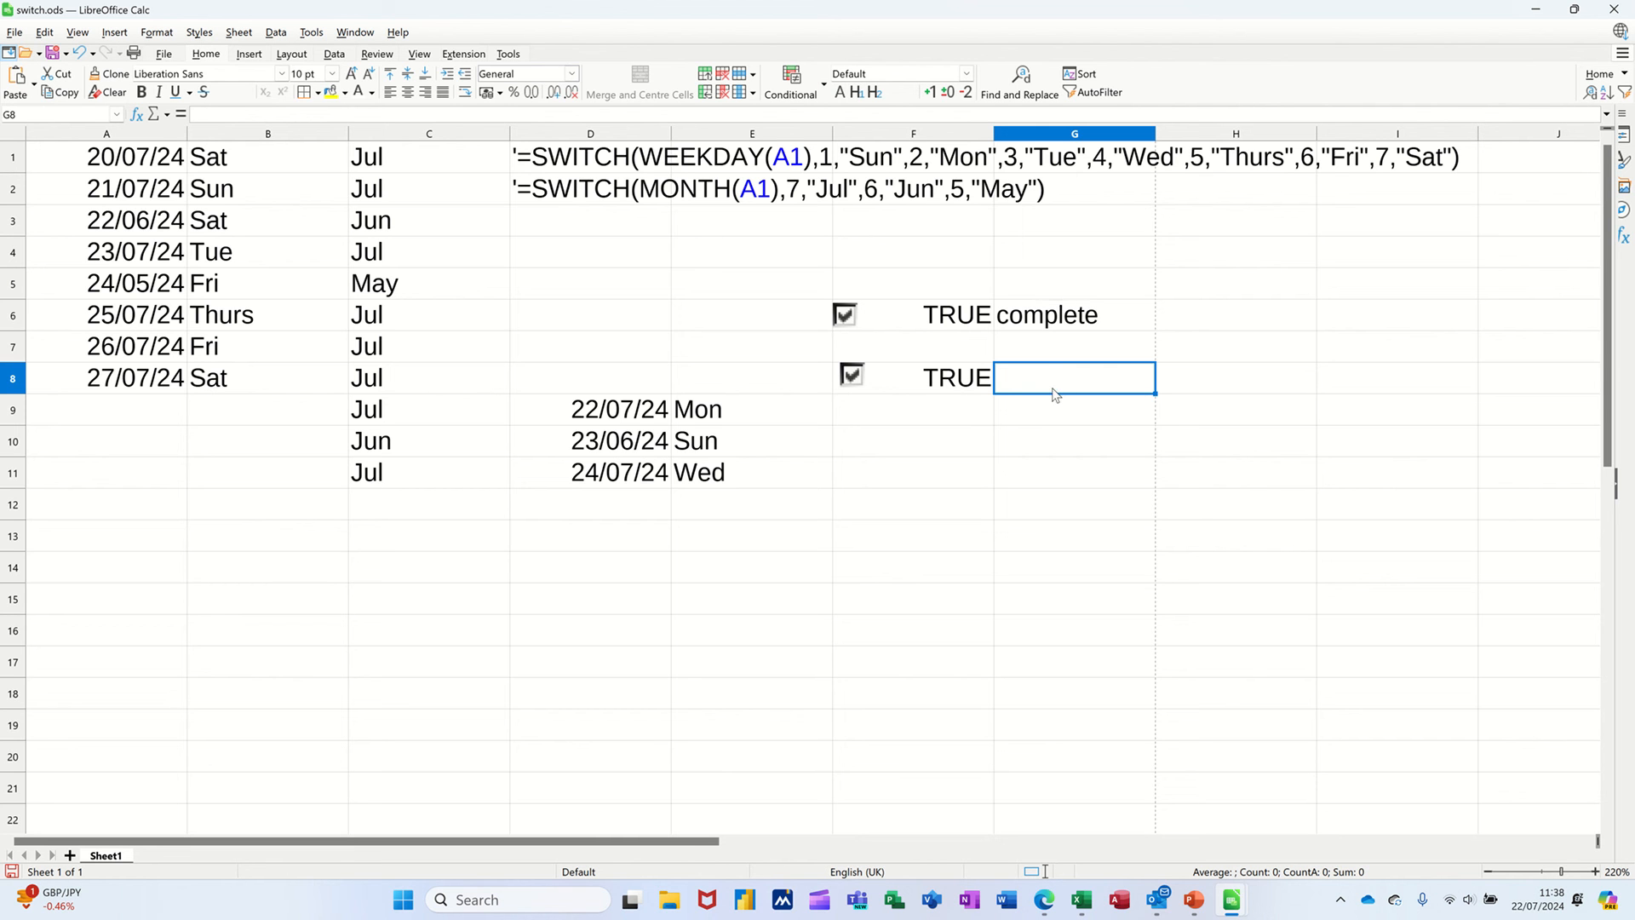
pyautogui.write('=sw')
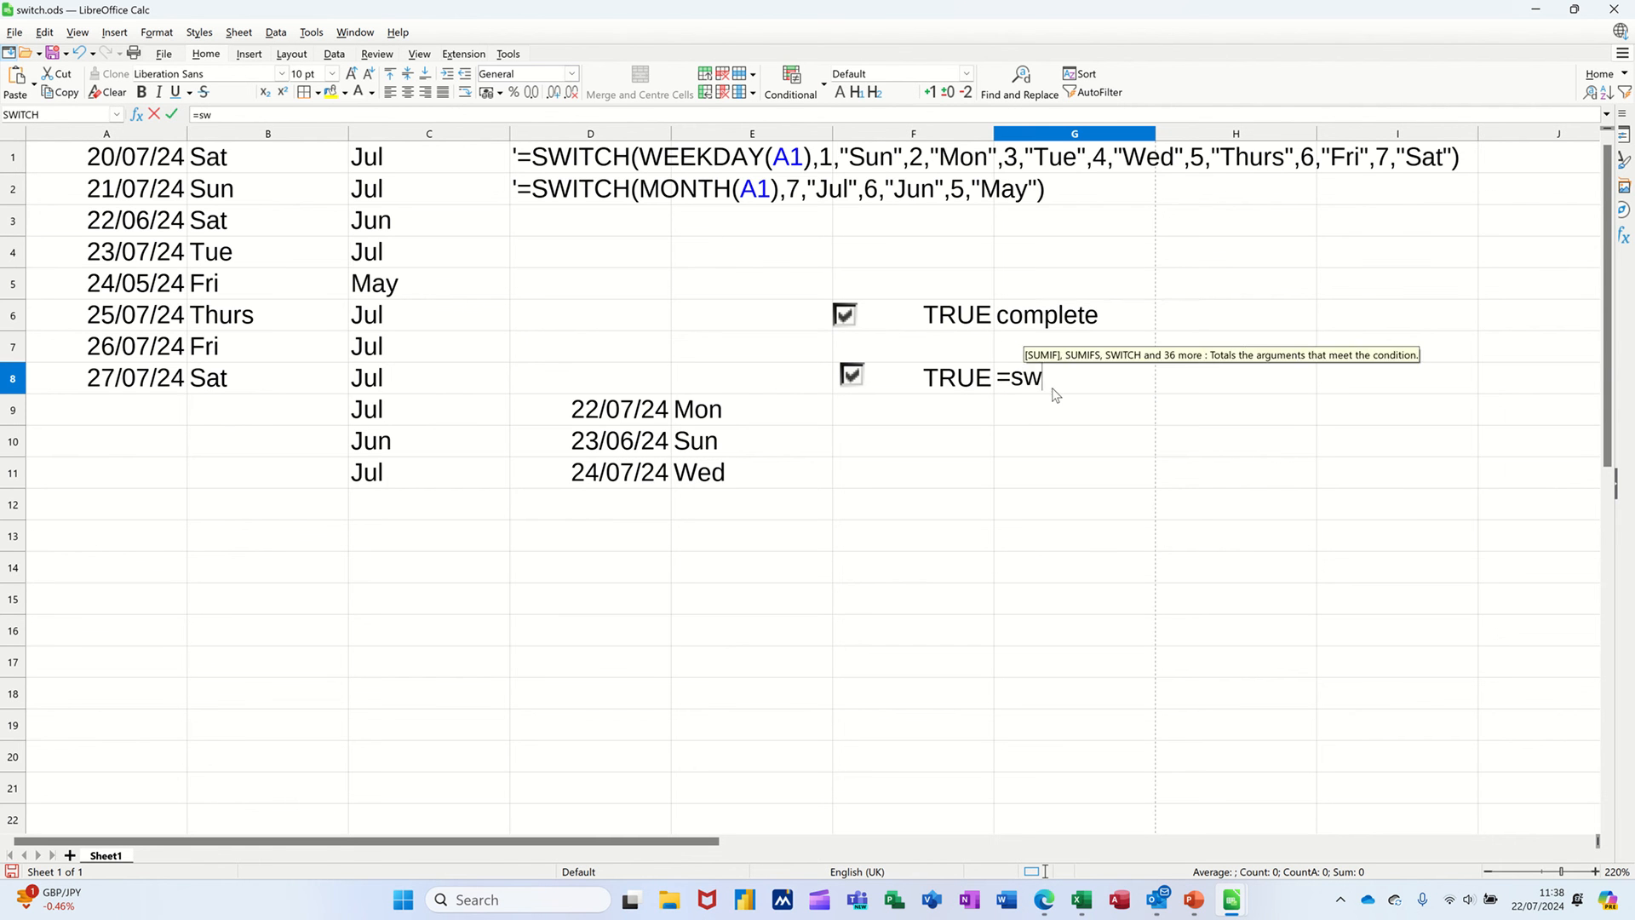
pyautogui.write('itch(')
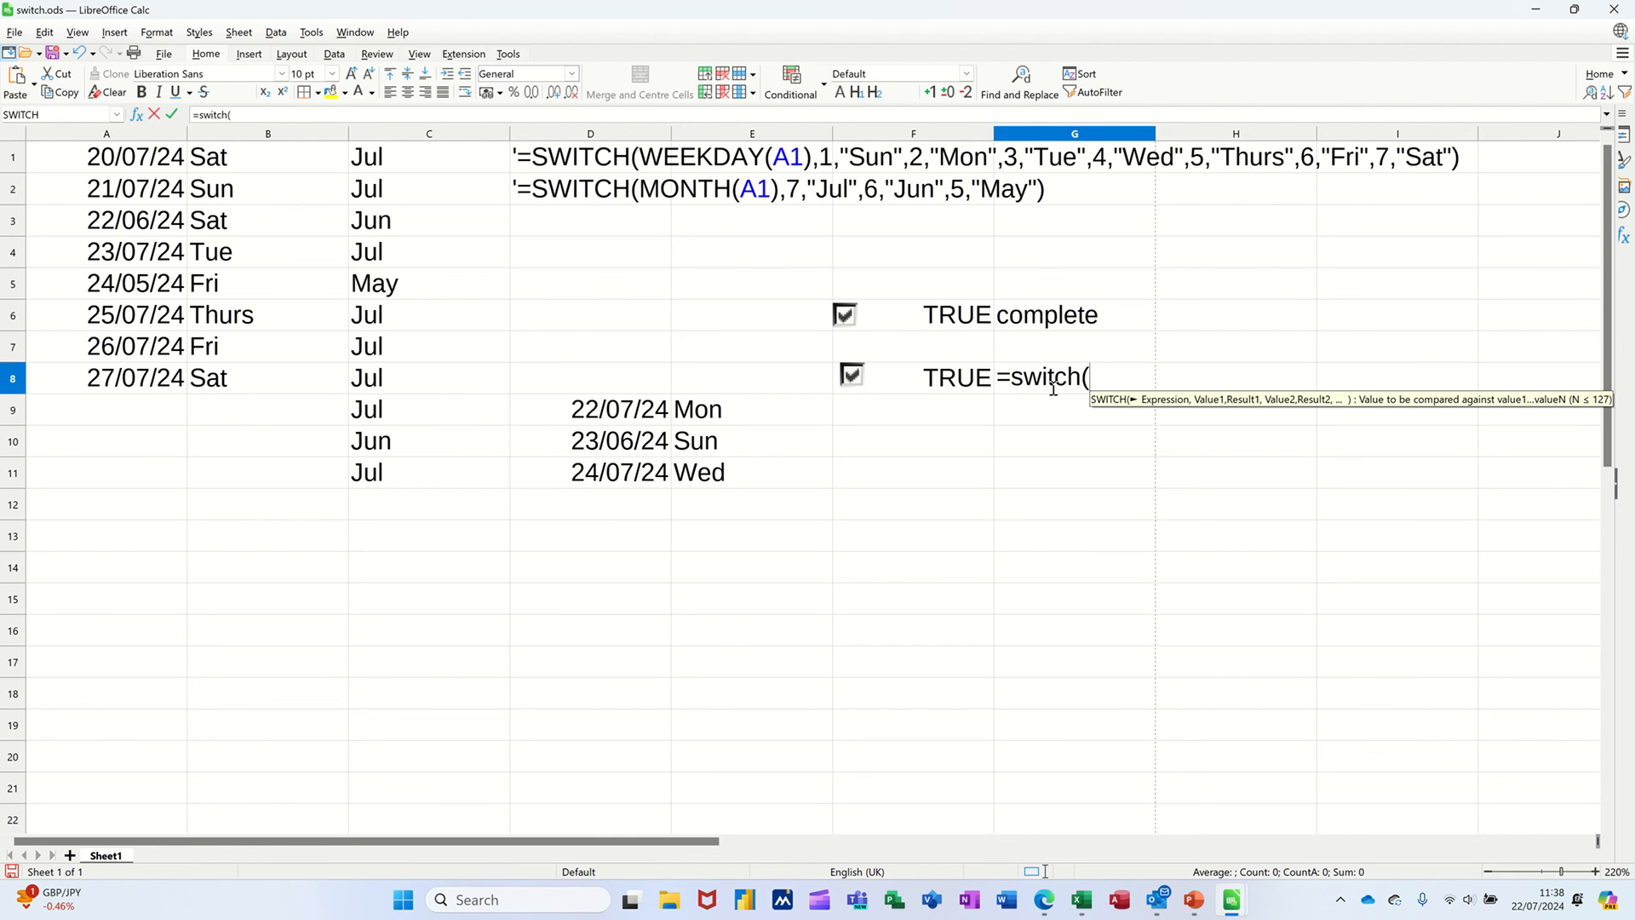
pyautogui.click(911, 383)
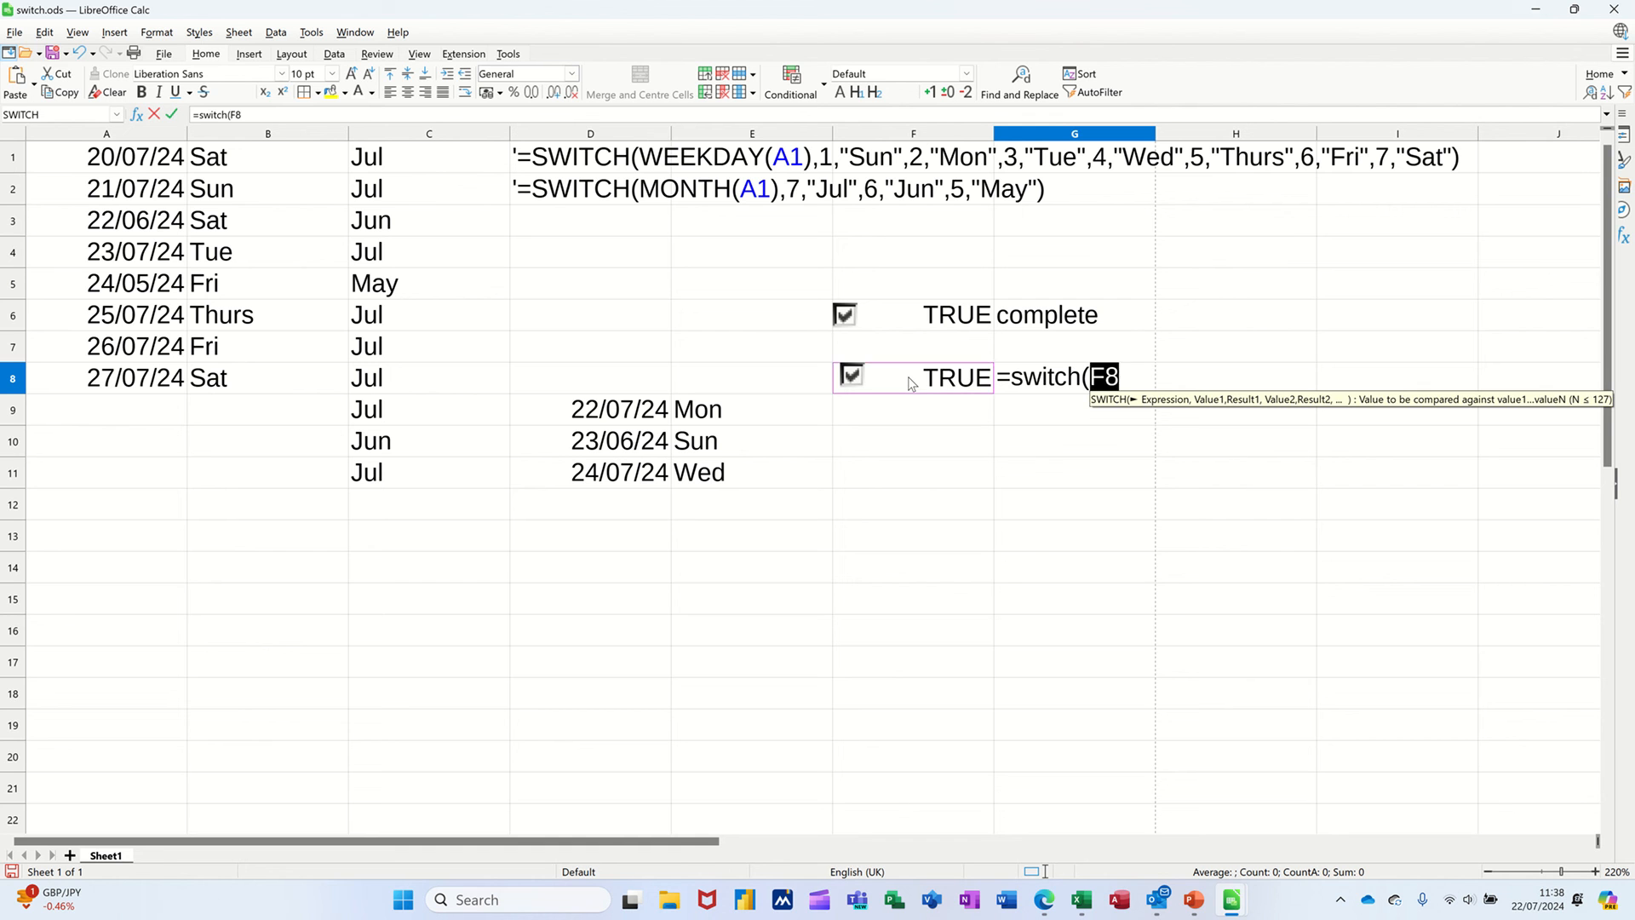
pyautogui.write(',')
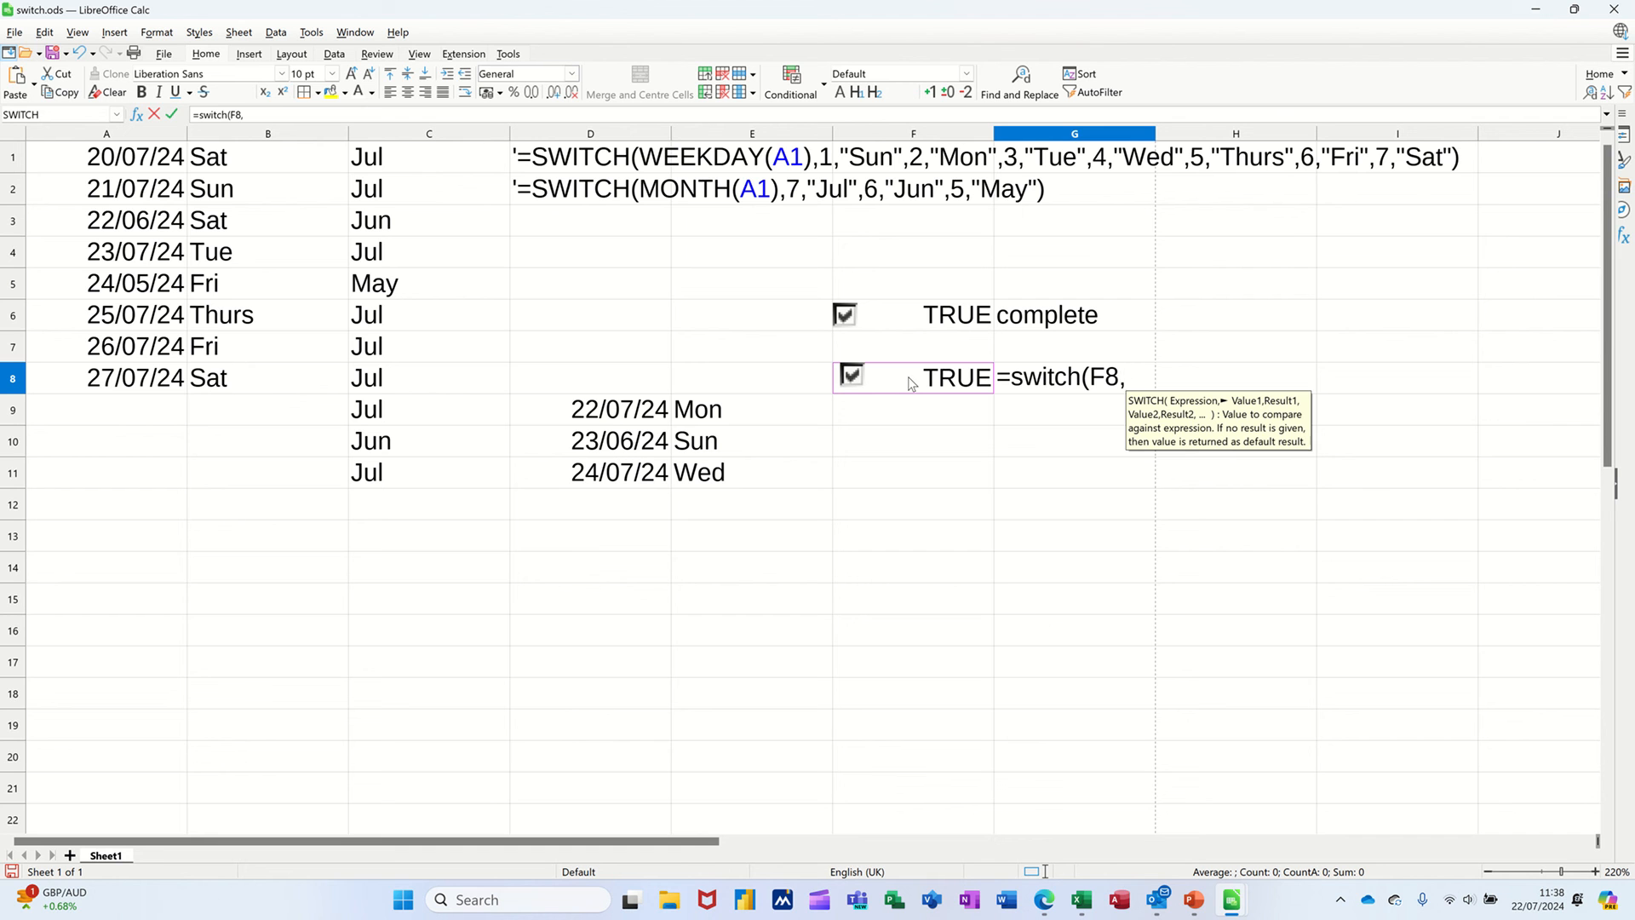
pyautogui.write('0')
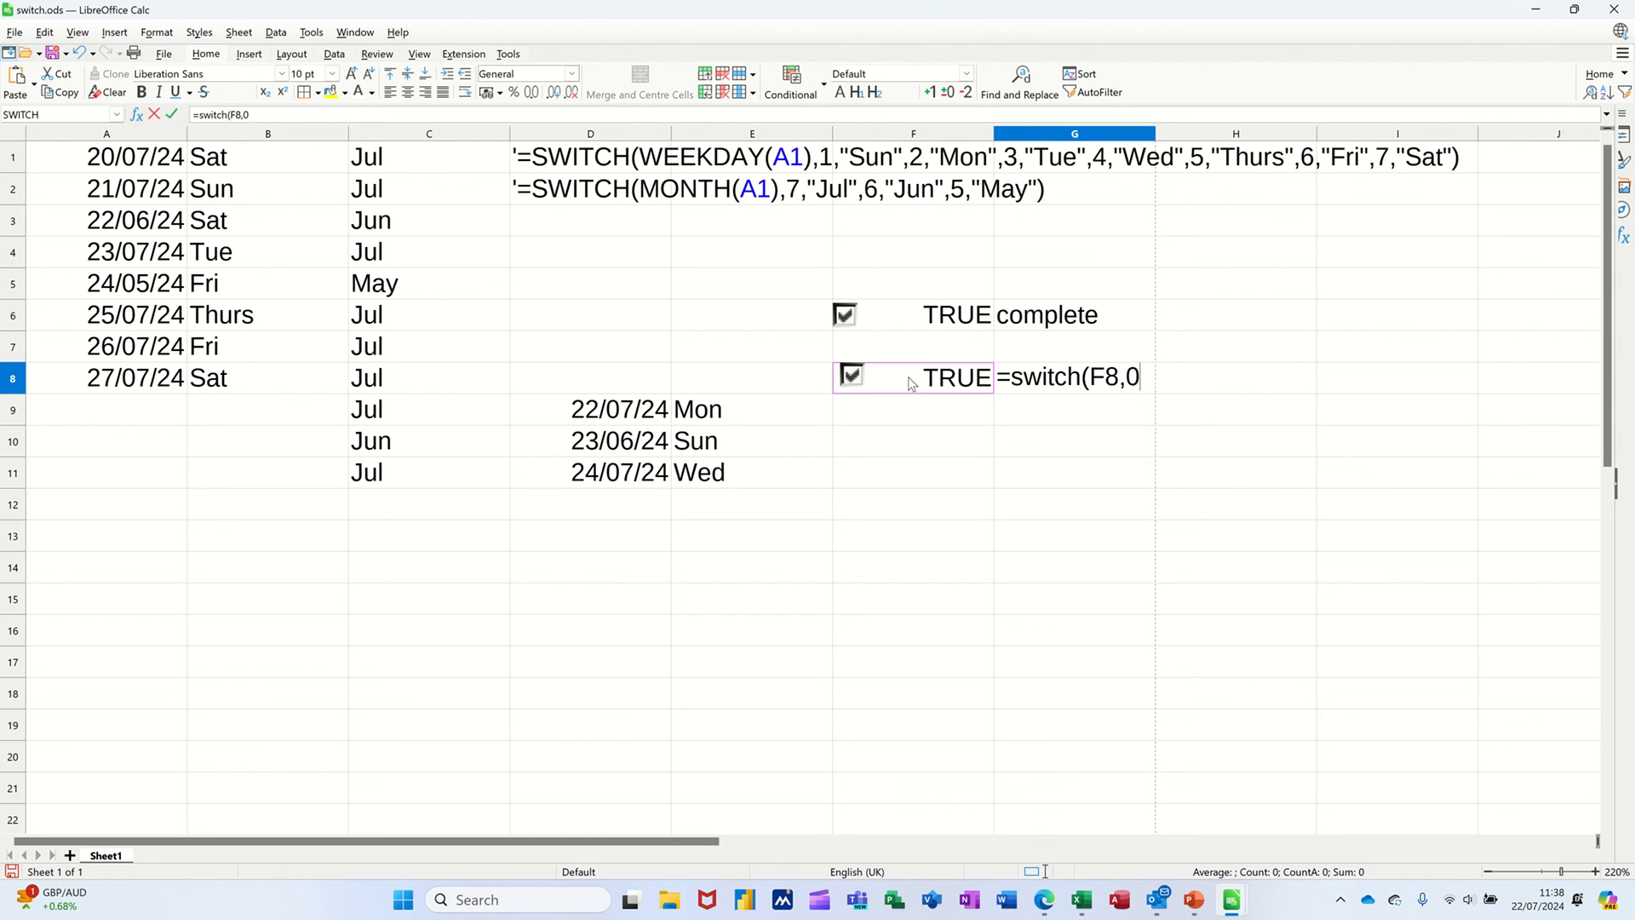
pyautogui.write(',"Not Complete')
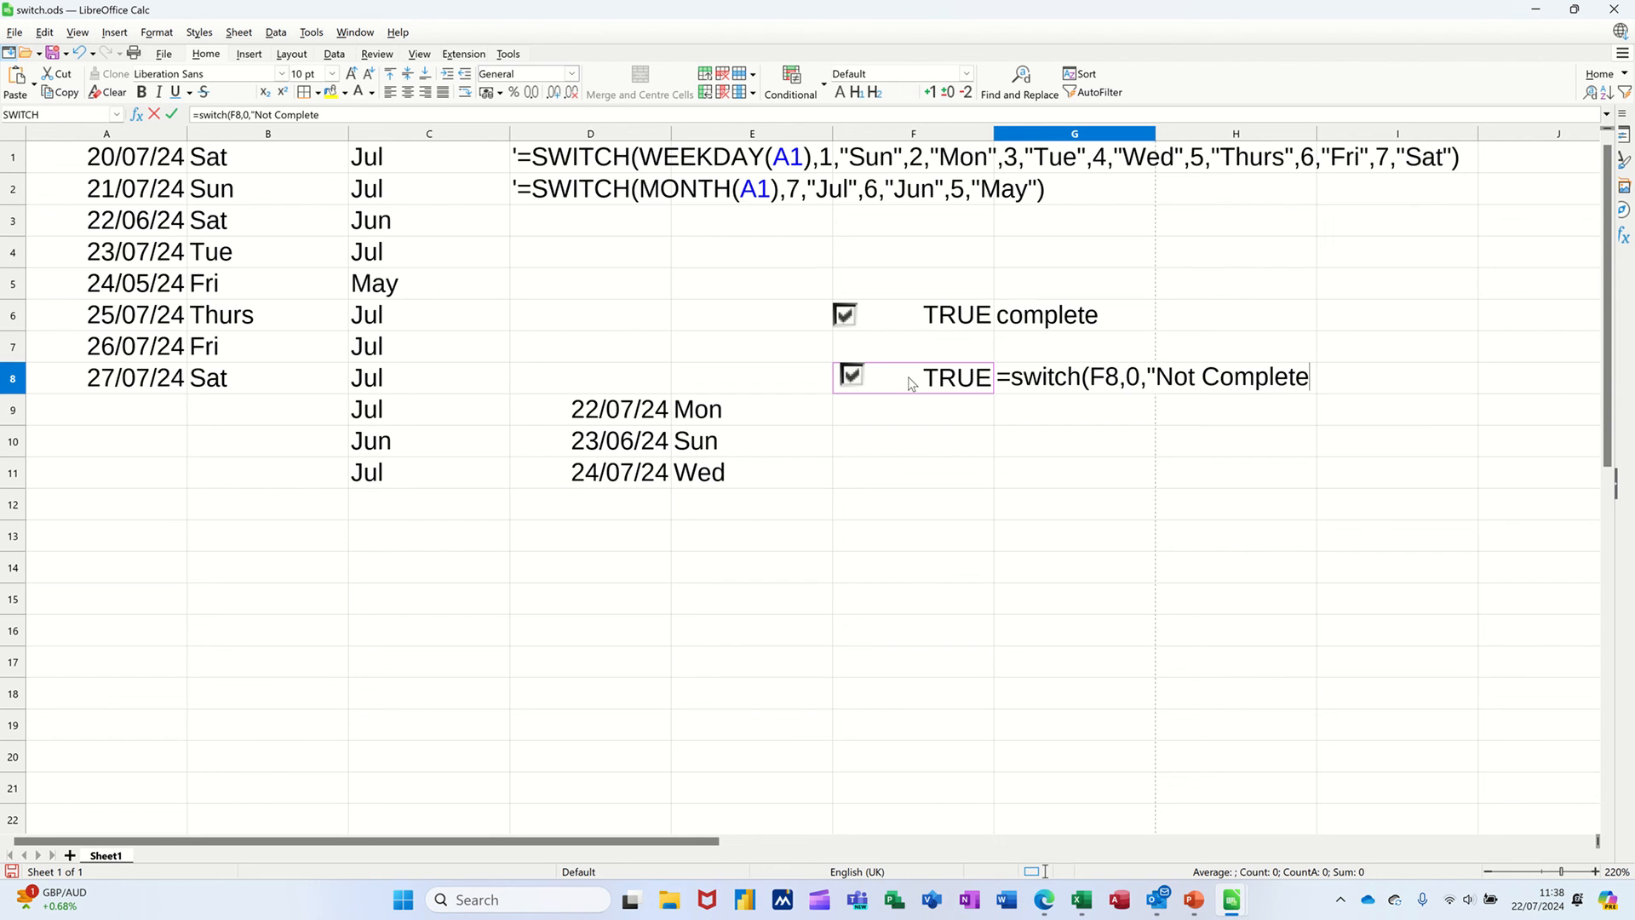
pyautogui.write('"')
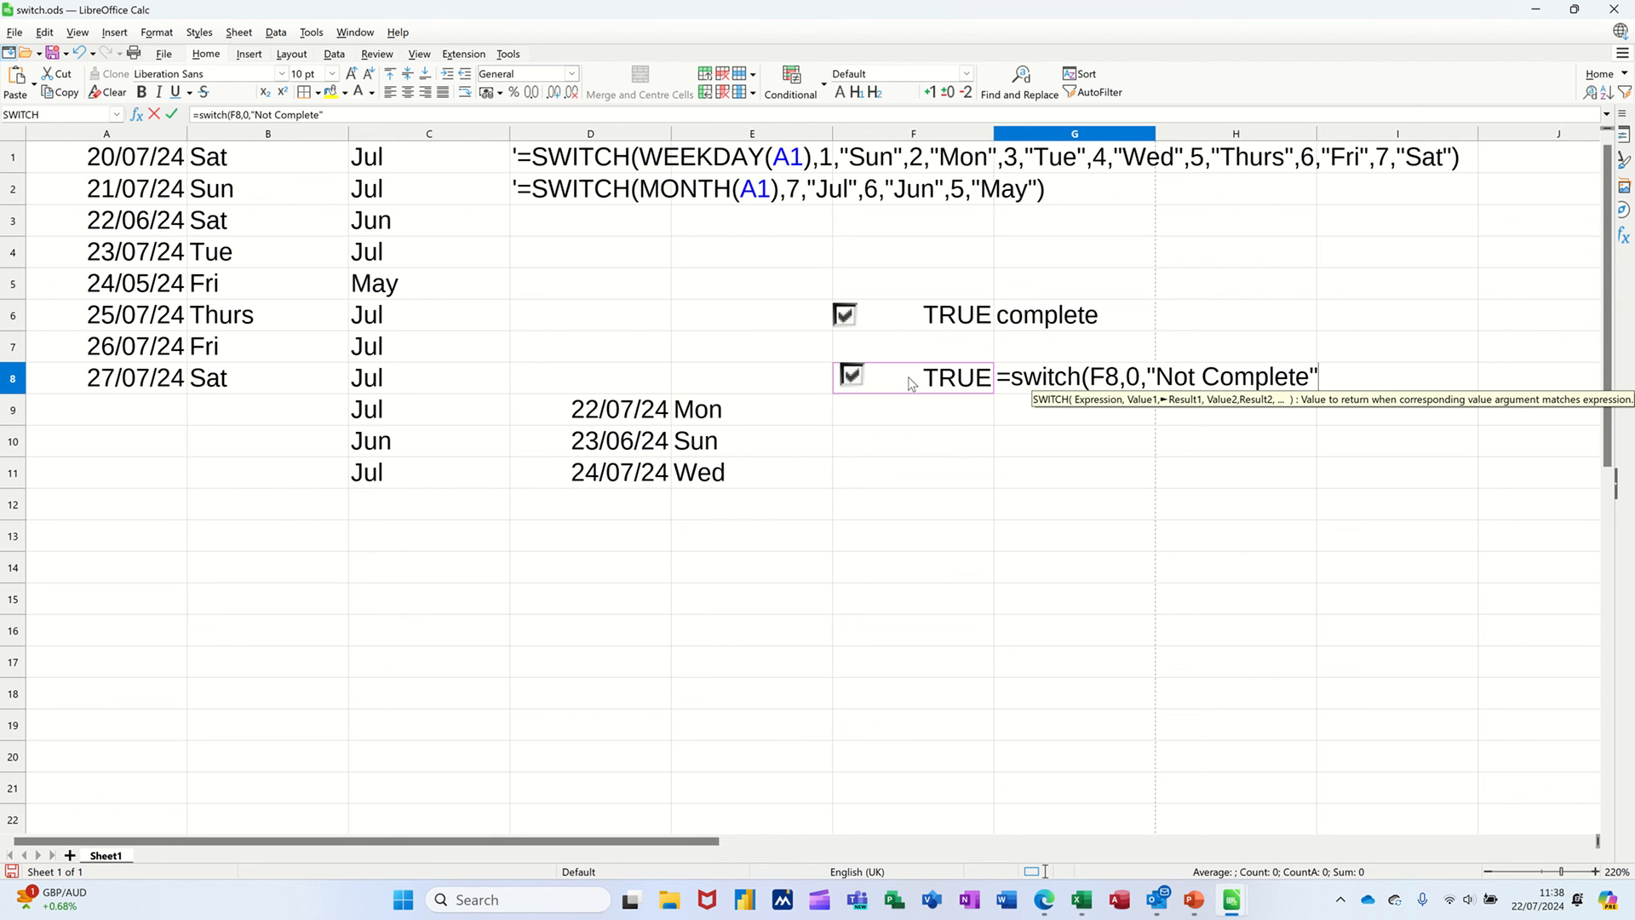
pyautogui.write(',1')
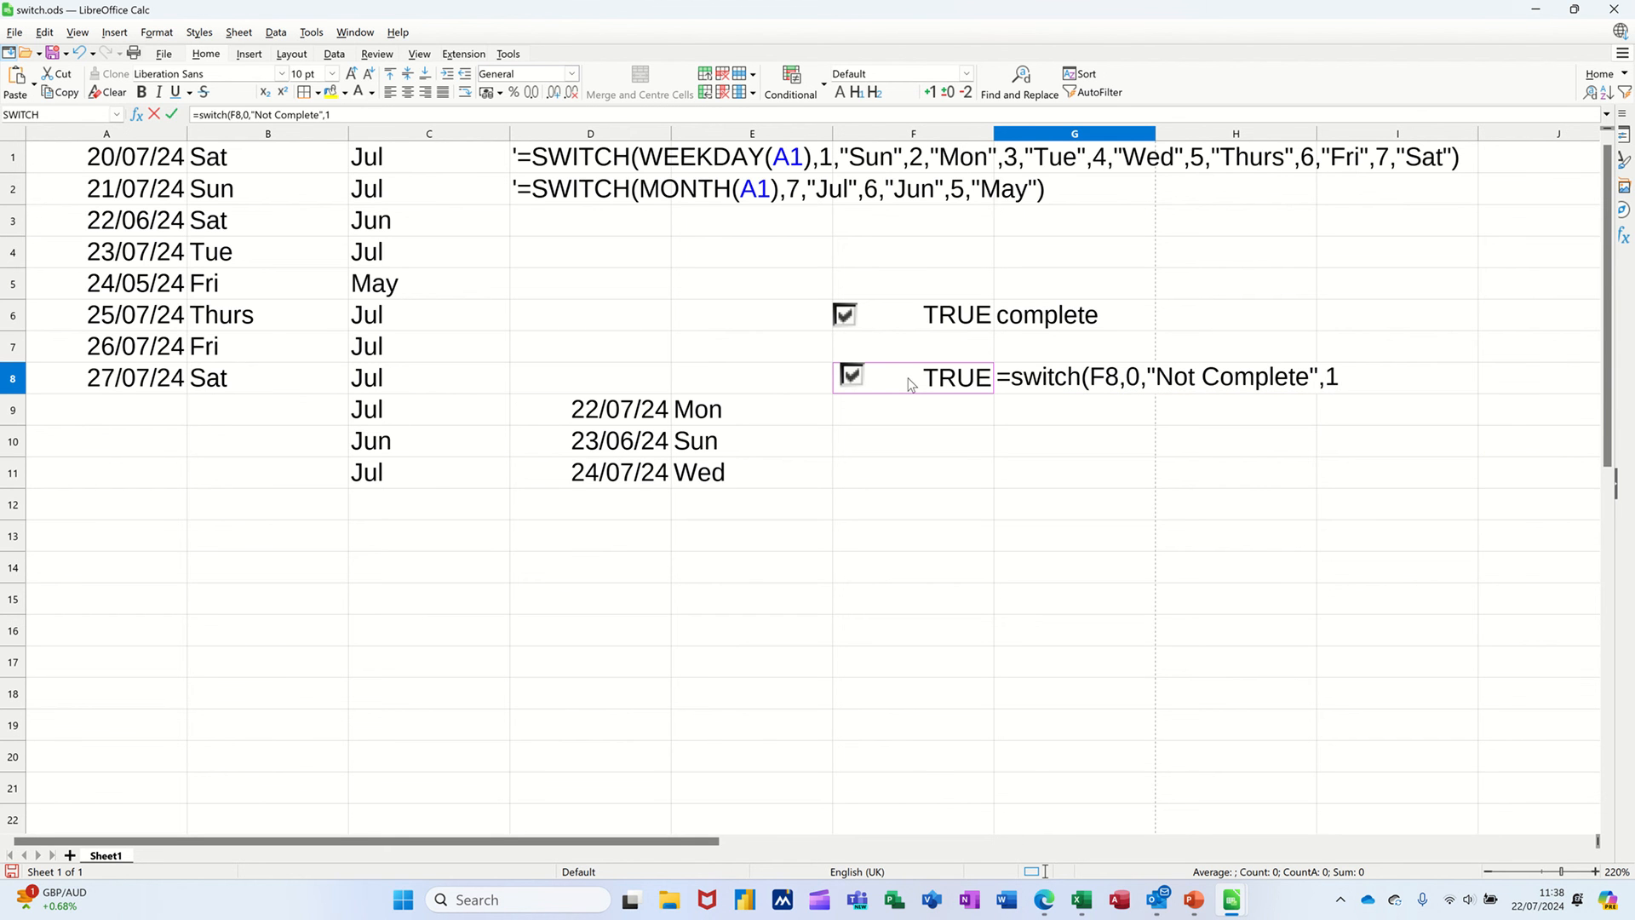
pyautogui.write(',')
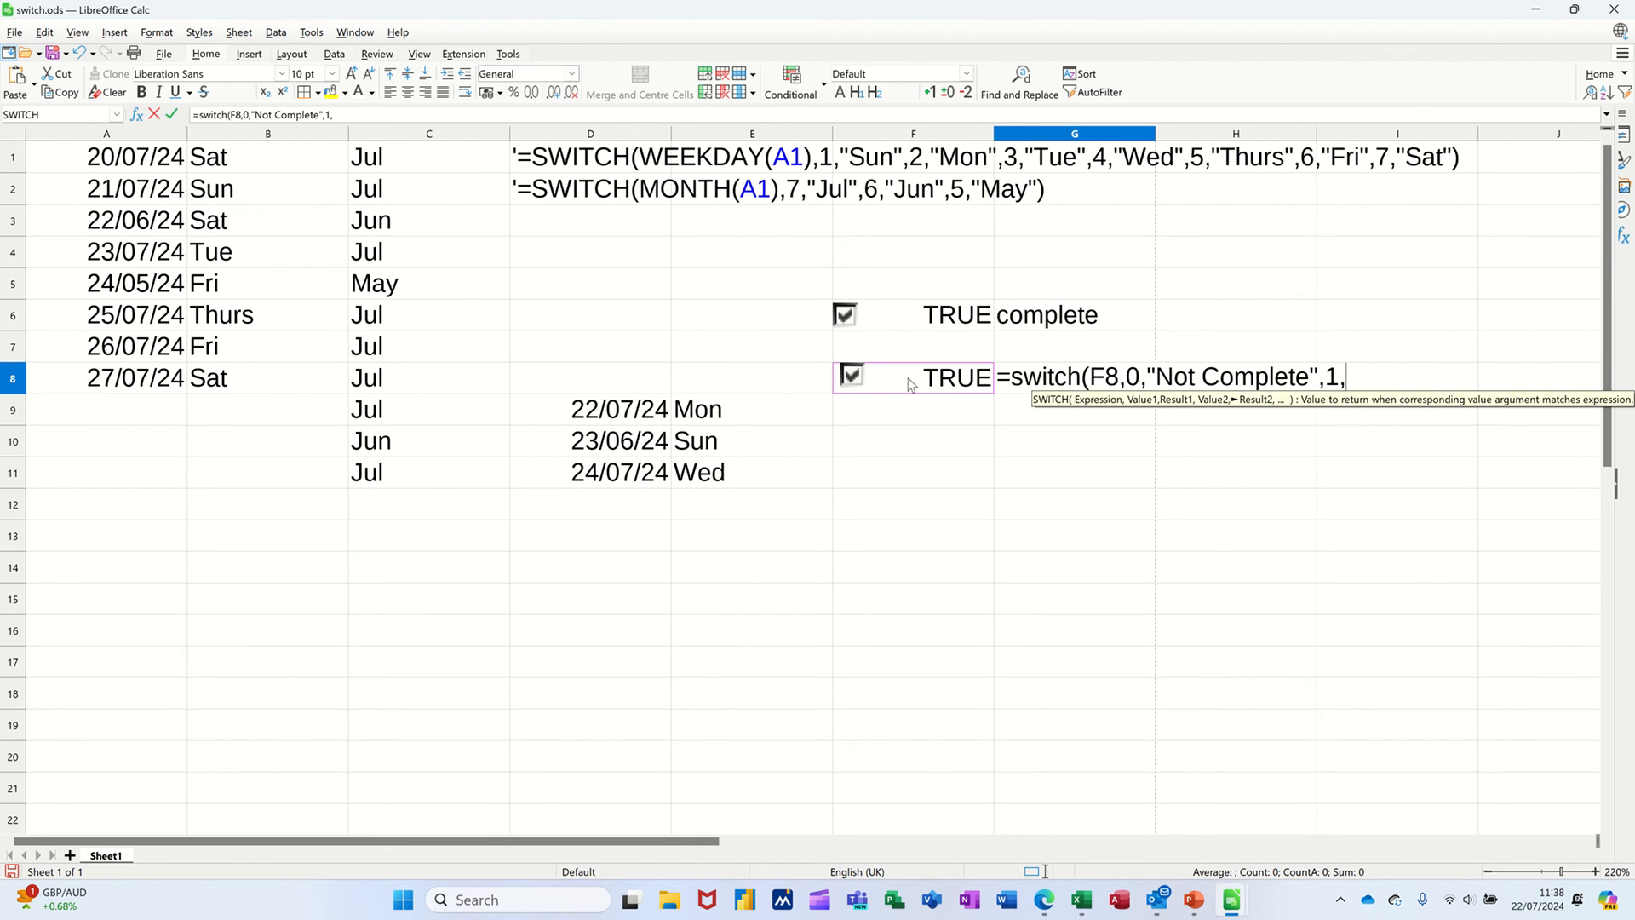
pyautogui.write('"C')
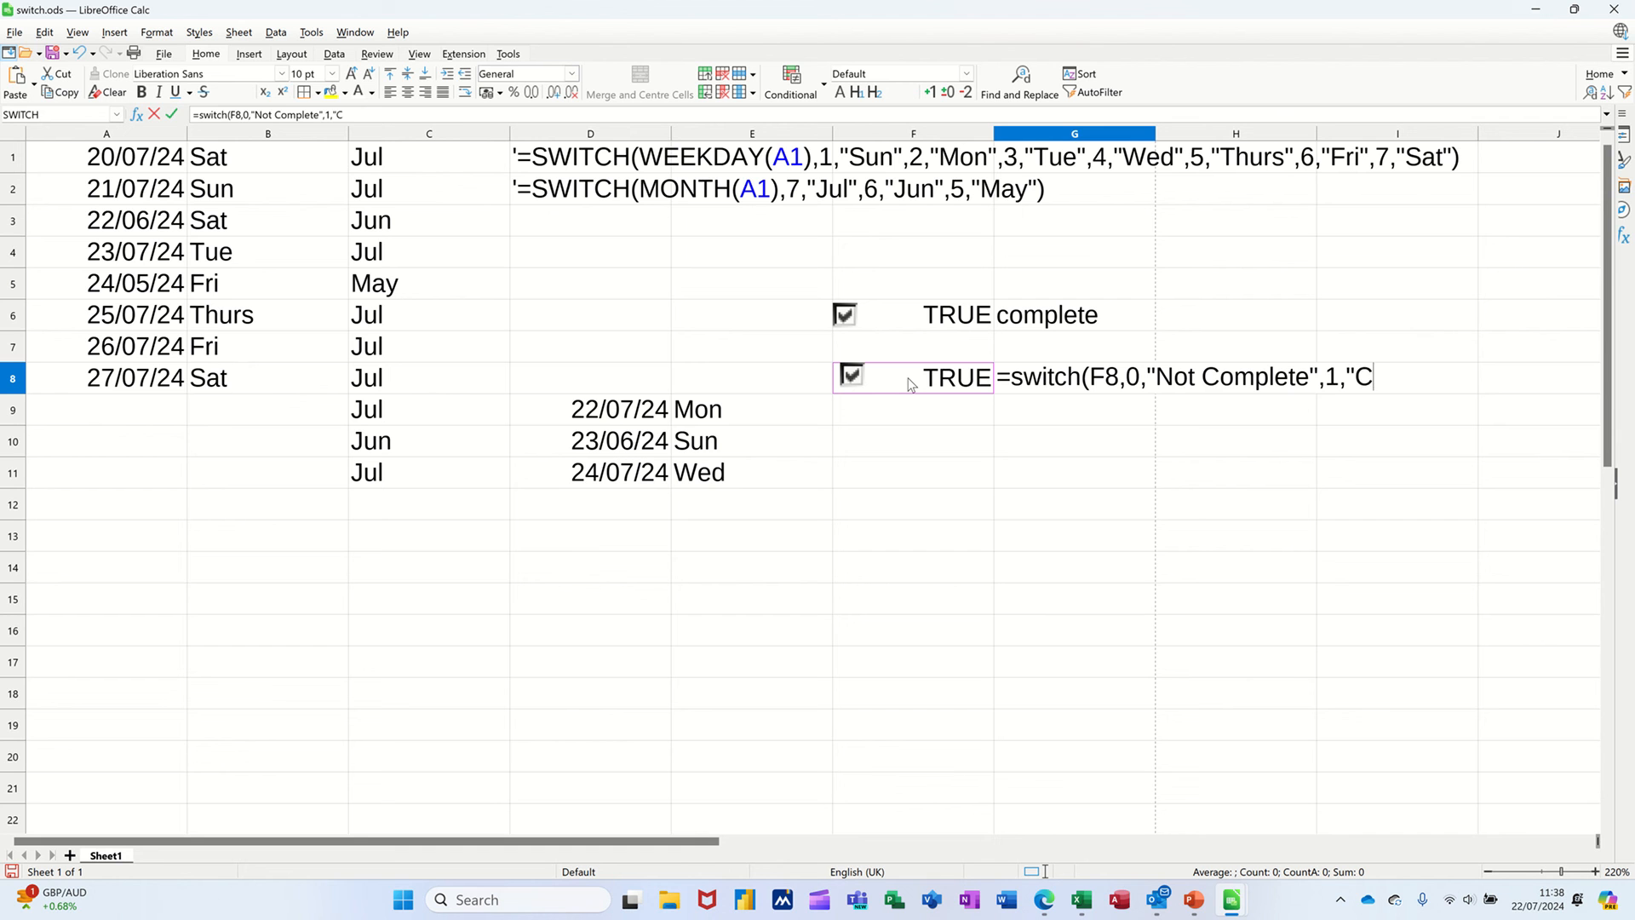
pyautogui.write('omplete')
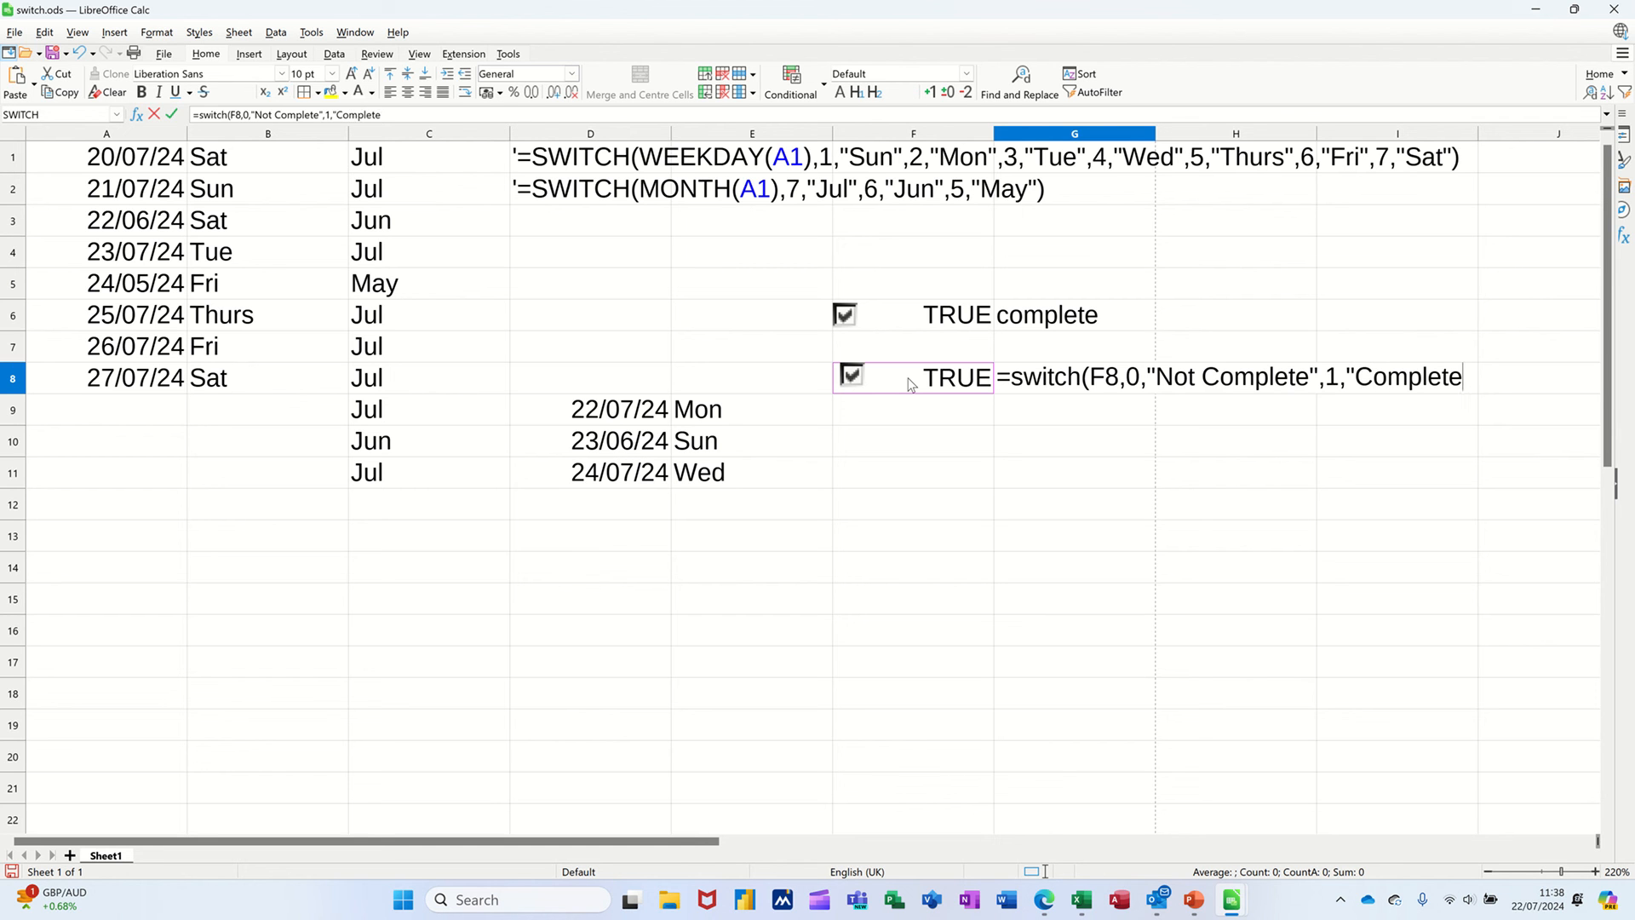
pyautogui.write(')')
pyautogui.click(172, 113)
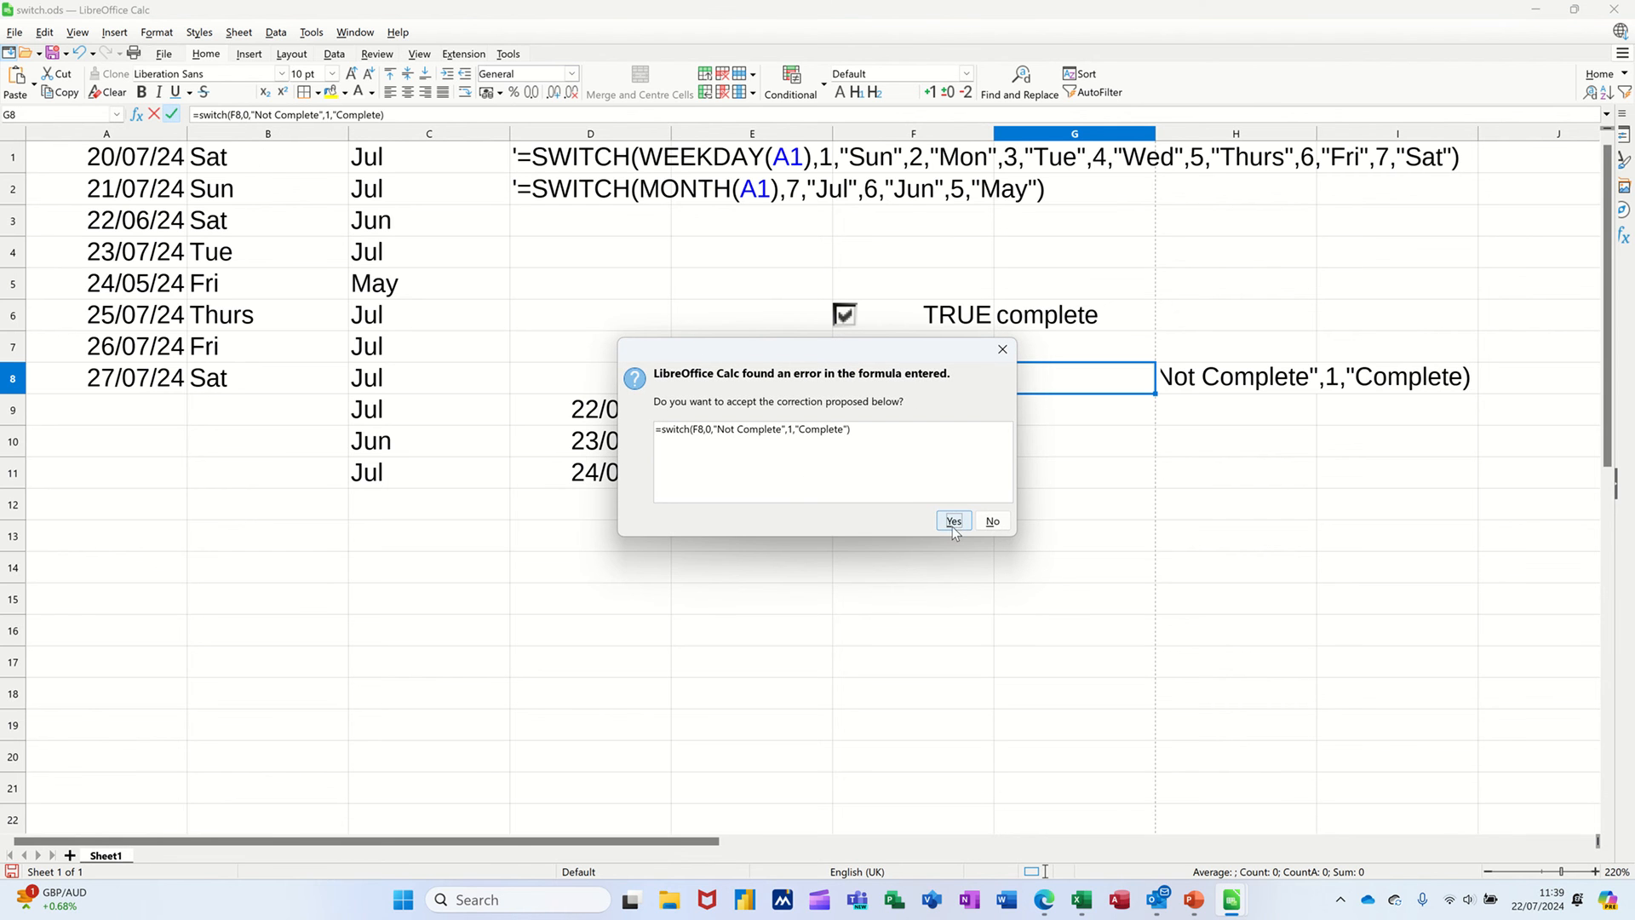
pyautogui.click(952, 521)
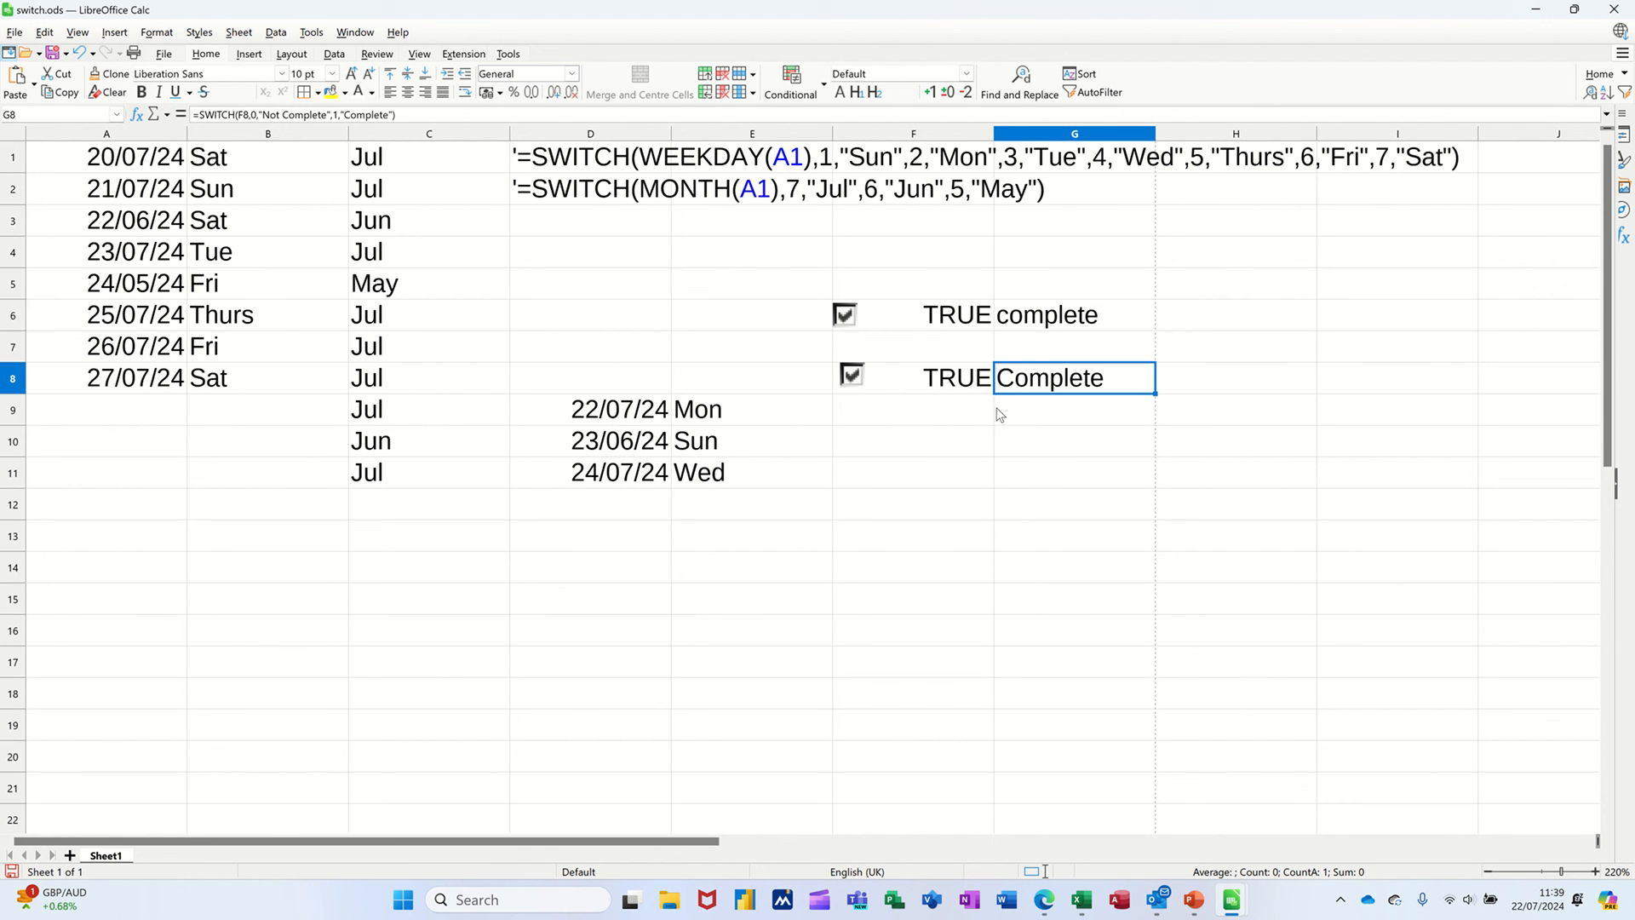
pyautogui.click(853, 376)
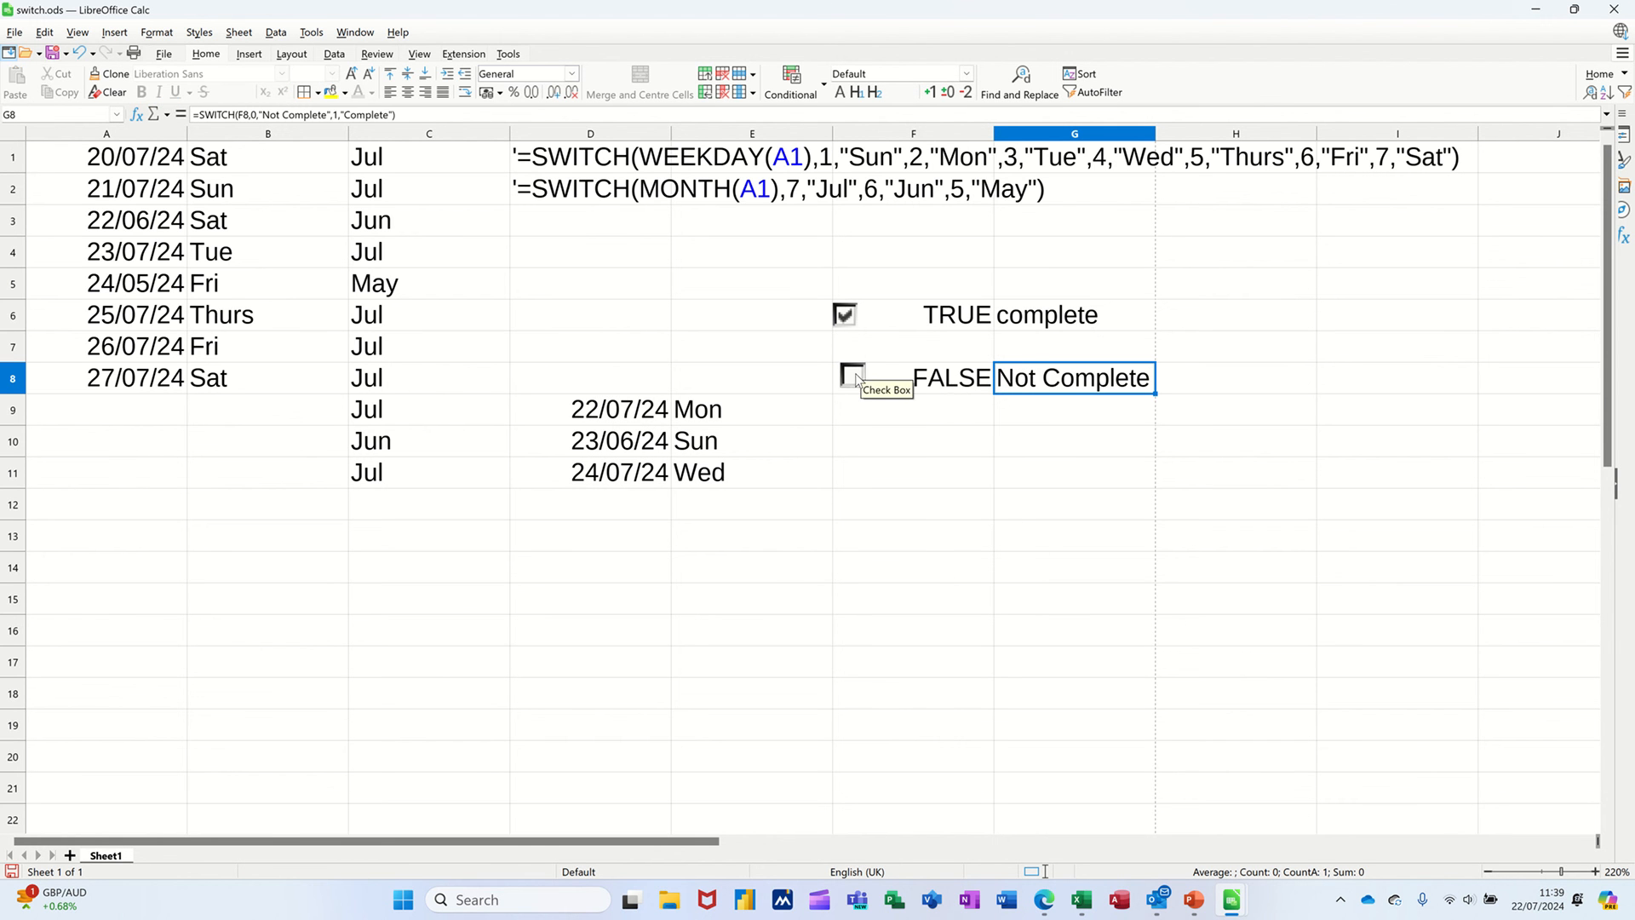
pyautogui.click(853, 375)
# Hide the linked value in F8 by making its font colour white, and untick its check box to check the G8 status
pyautogui.click(936, 383)
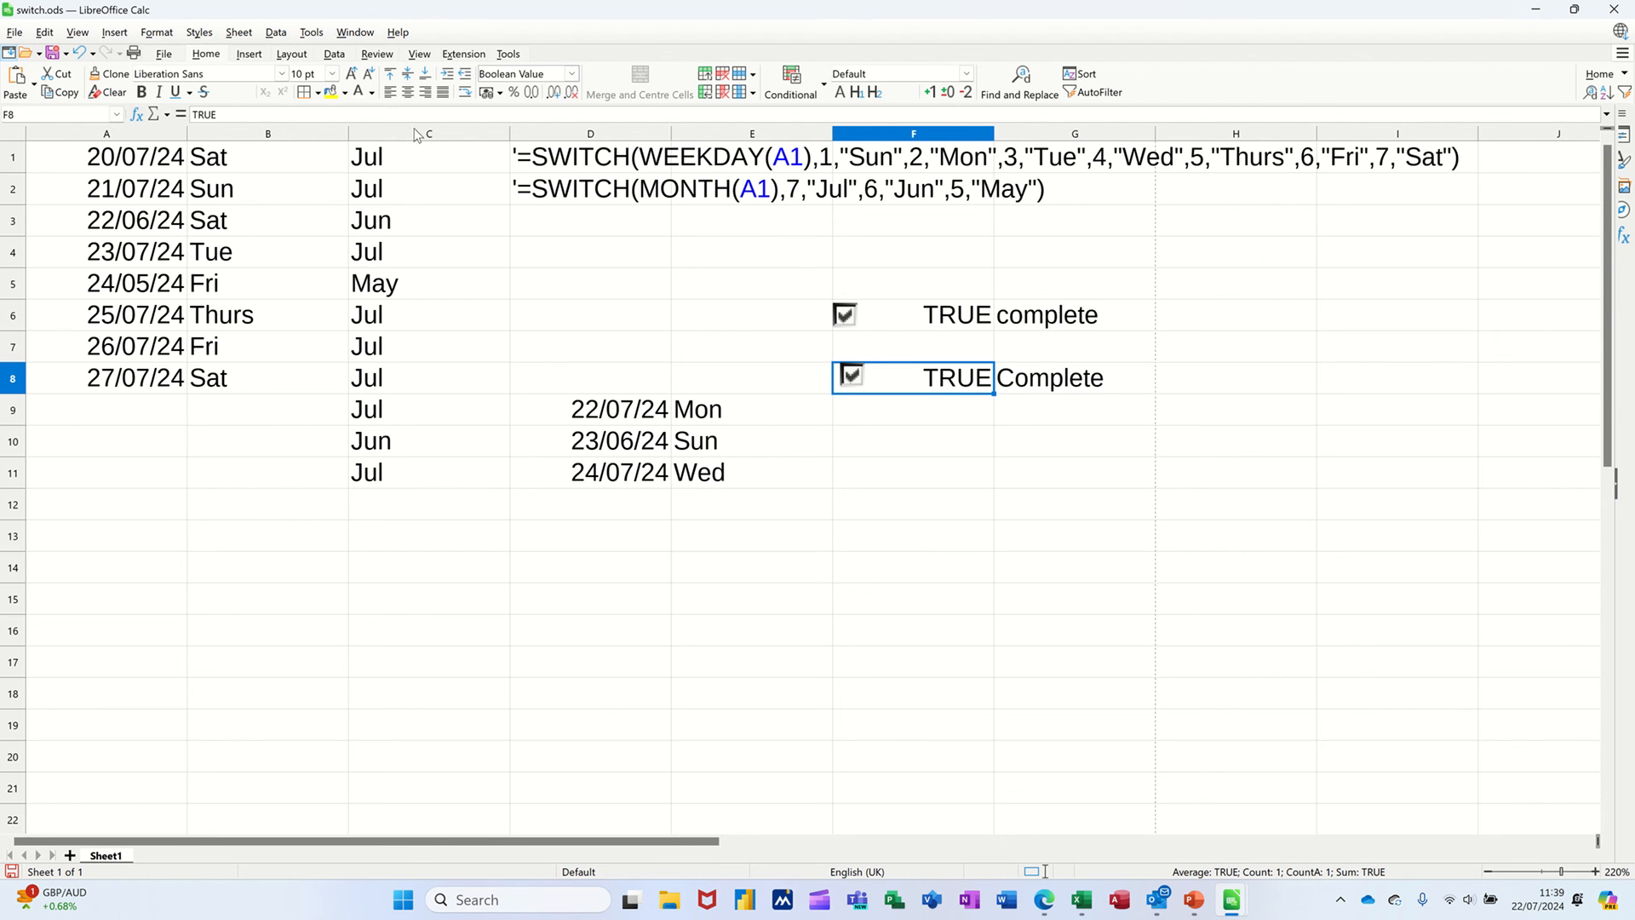
pyautogui.click(365, 97)
pyautogui.click(877, 441)
pyautogui.click(852, 375)
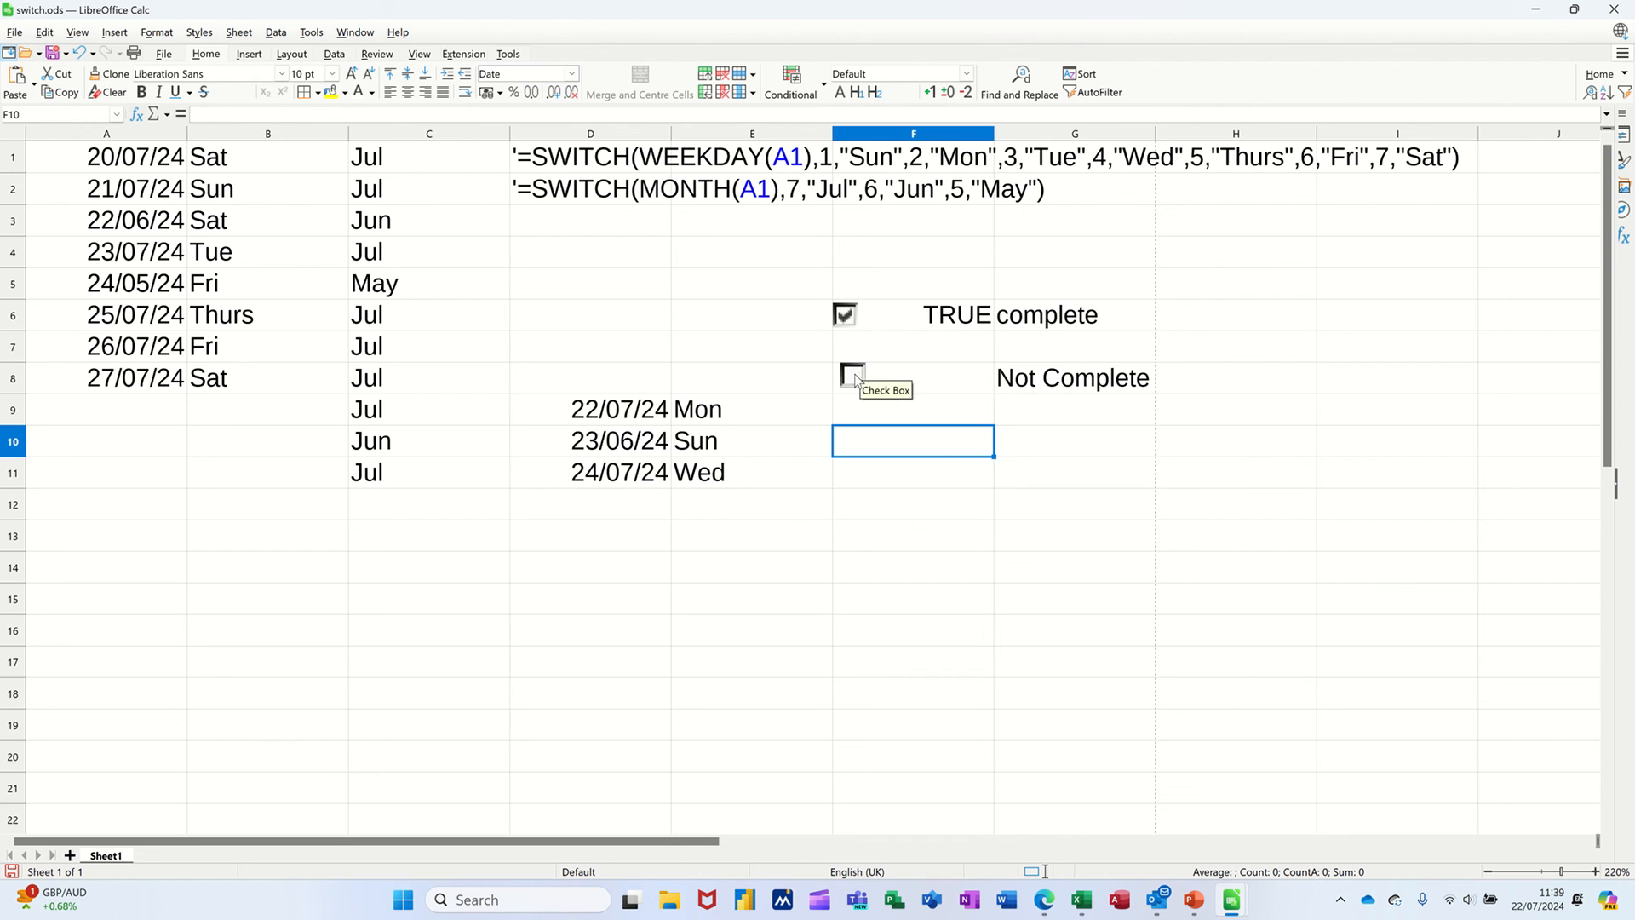
pyautogui.click(1060, 387)
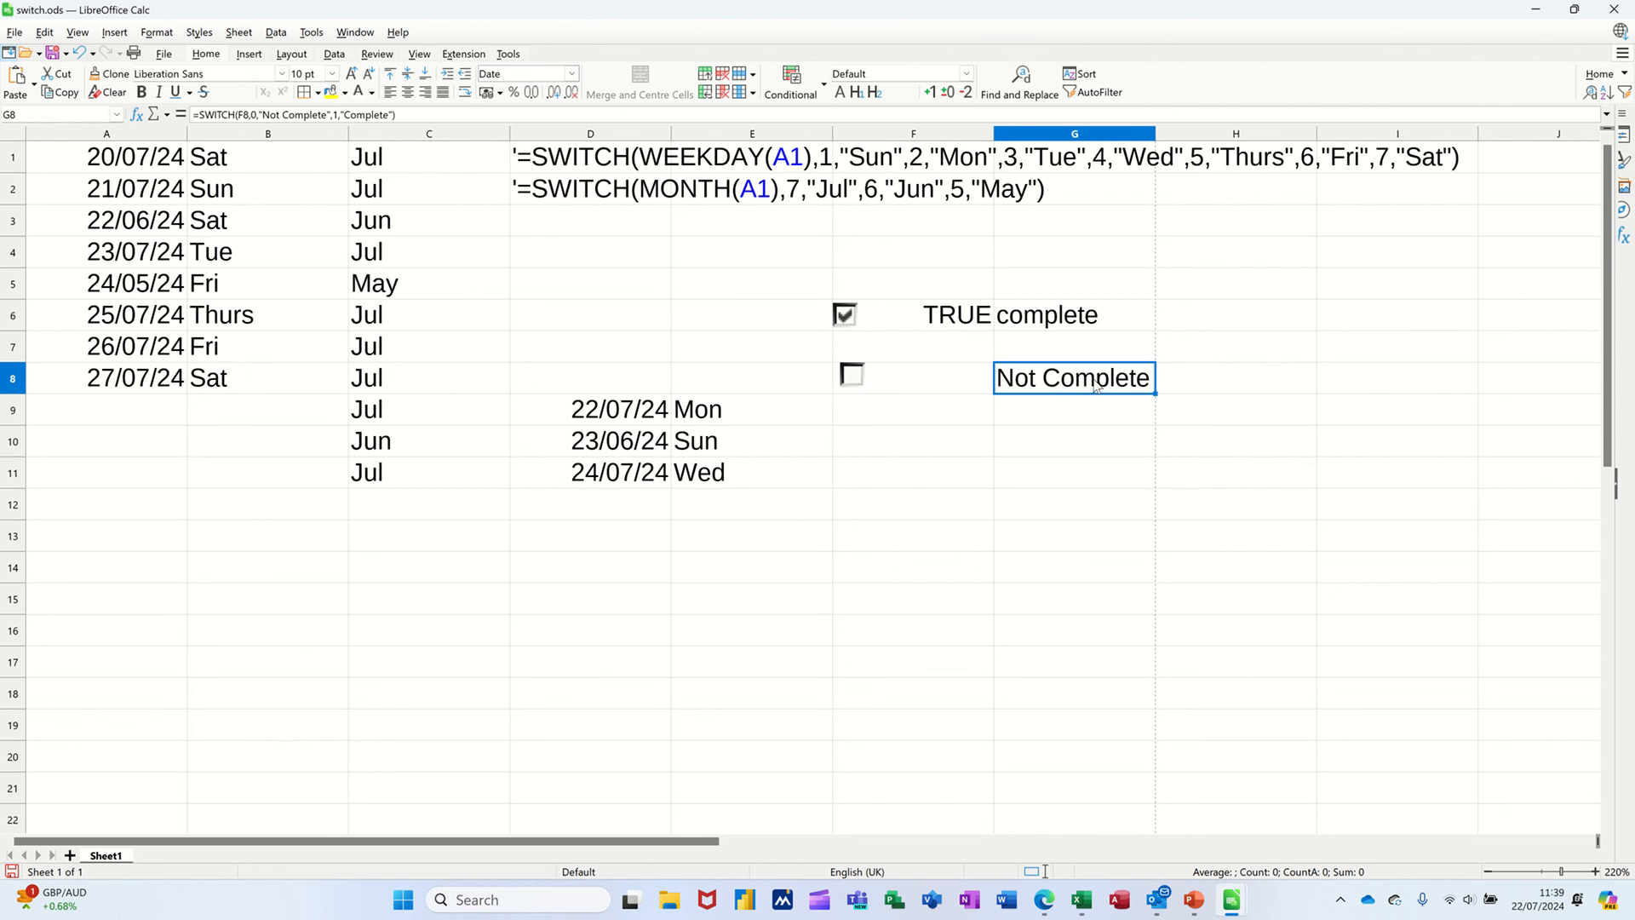